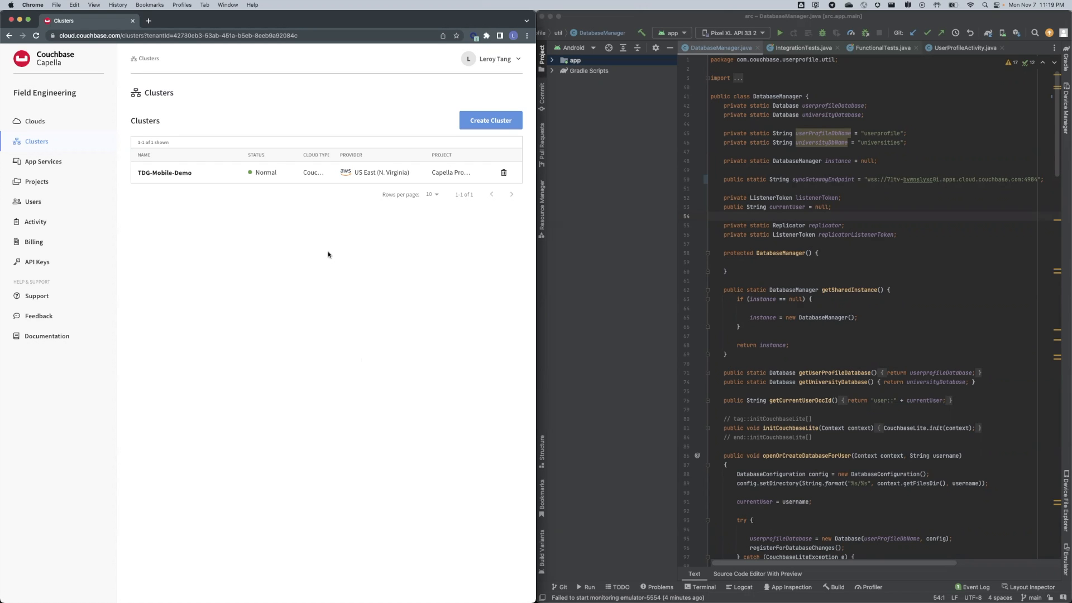
Highlight the DatabaseManager code and where its instance field is used in the Android project.
left_click(999, 322)
left_click_drag(961, 505, 829, 161)
left_click(829, 161)
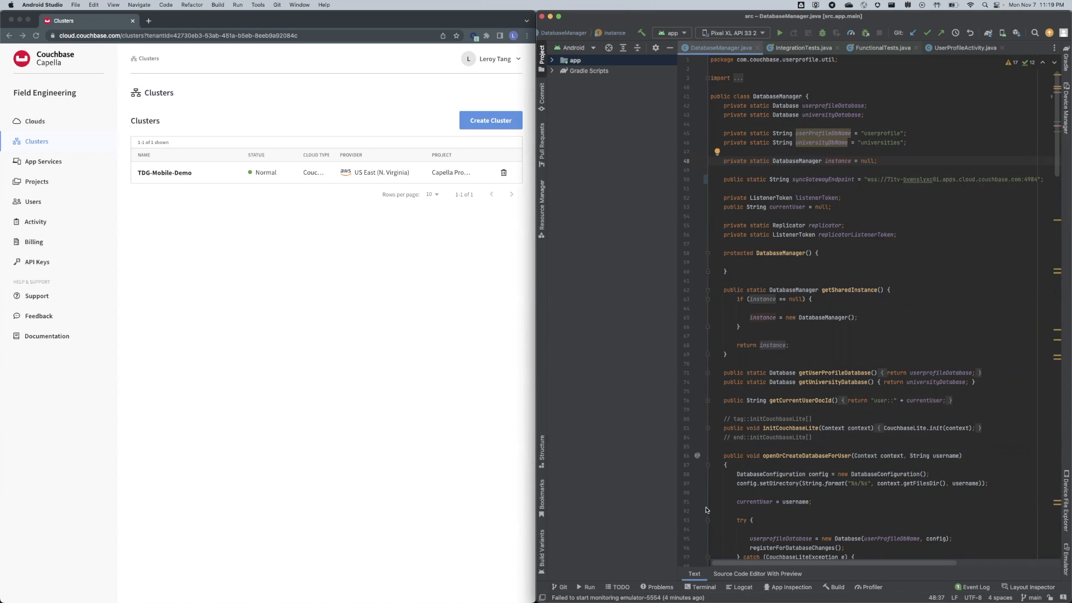
Switch back to the Capella console and return to the Clusters list.
left_click(241, 411)
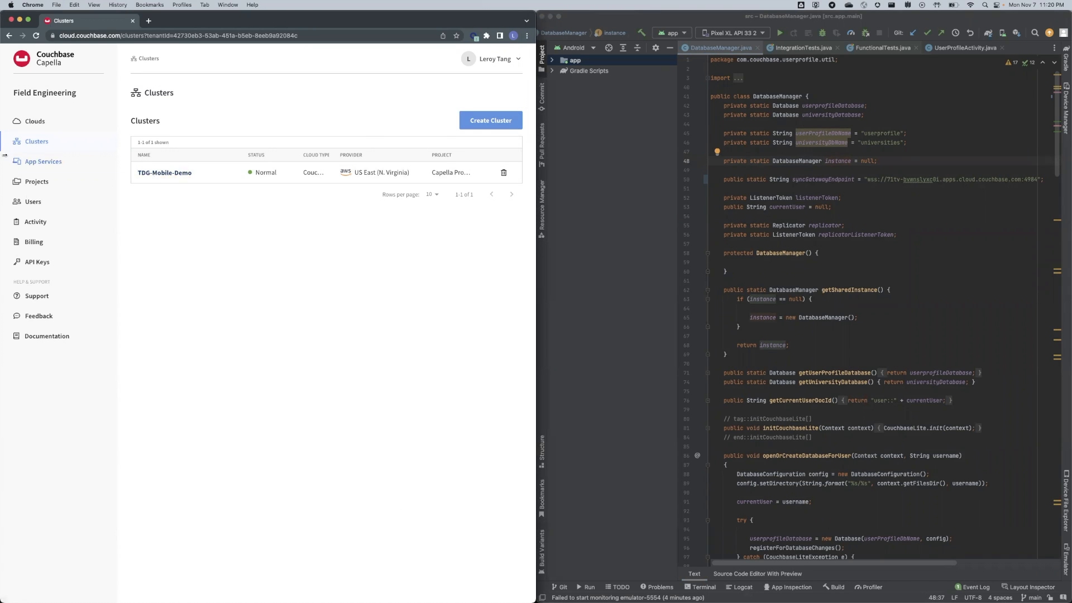
left_click(43, 162)
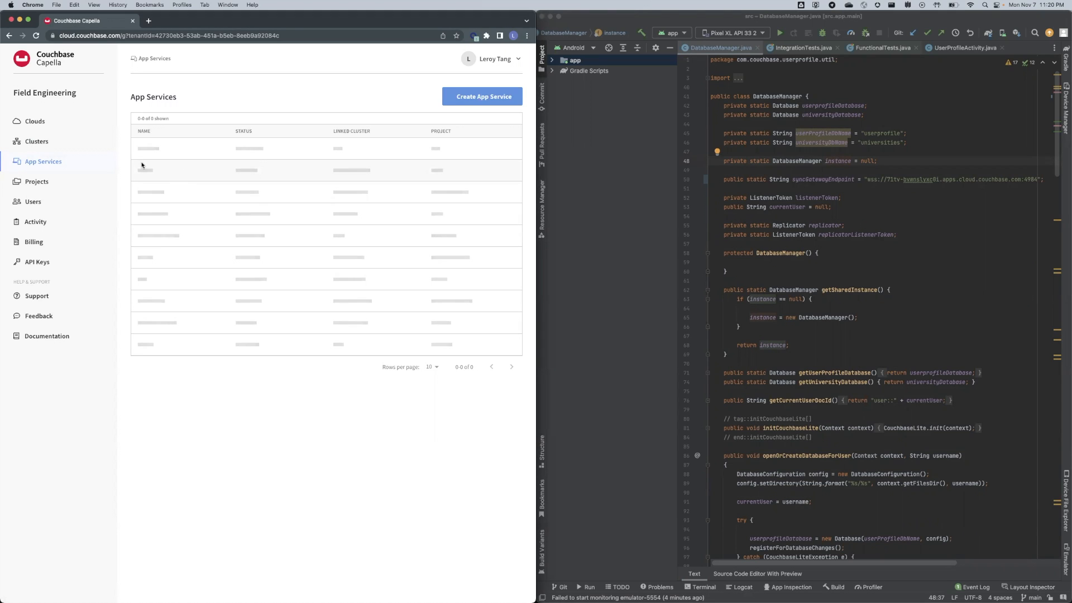
left_click(50, 145)
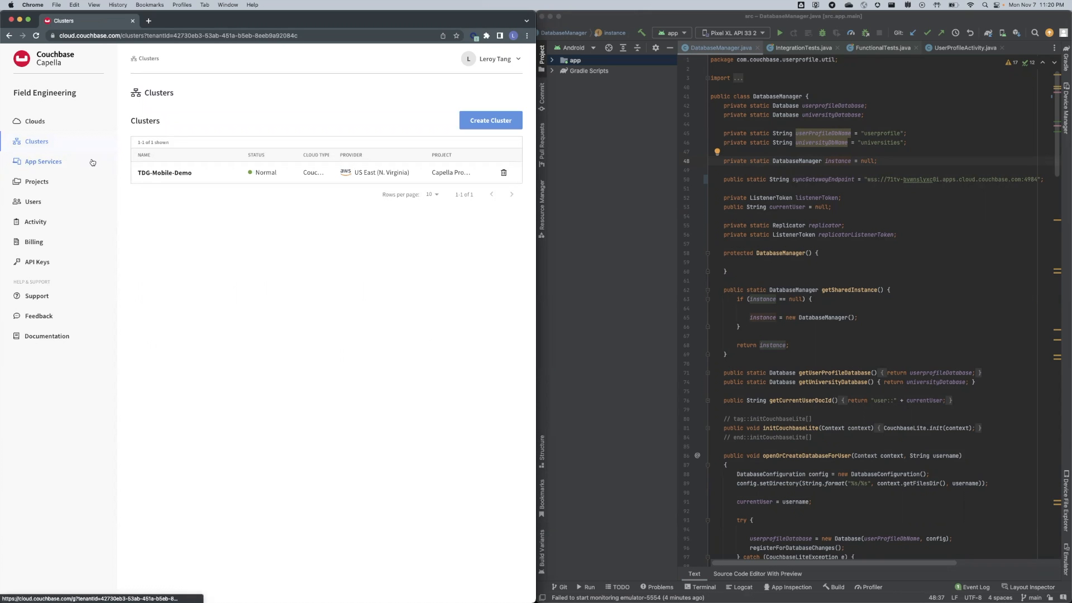
Start a new AWS cluster in US East (N. Virginia) with CIDR 10.0.12.0 and add an Index service group.
left_click(508, 121)
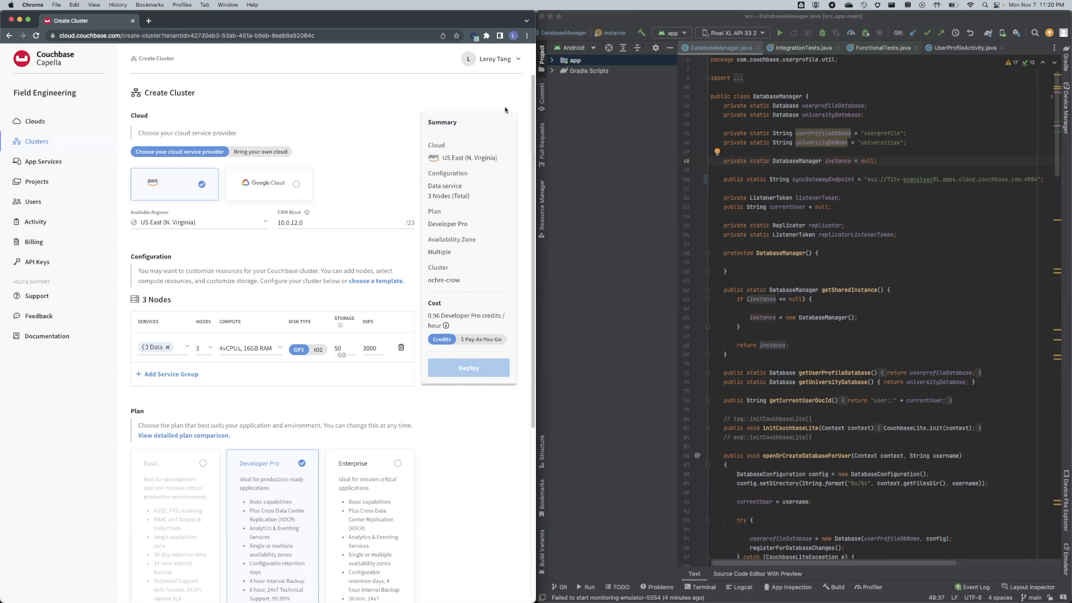
scroll(153, 200, "down", 1)
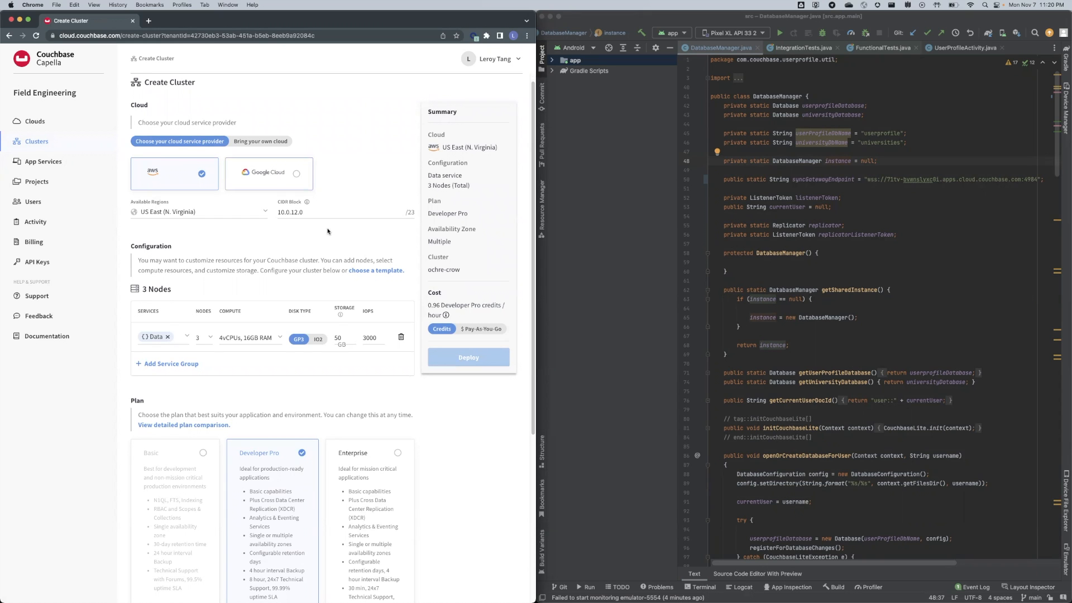
scroll(327, 235, "down", 3)
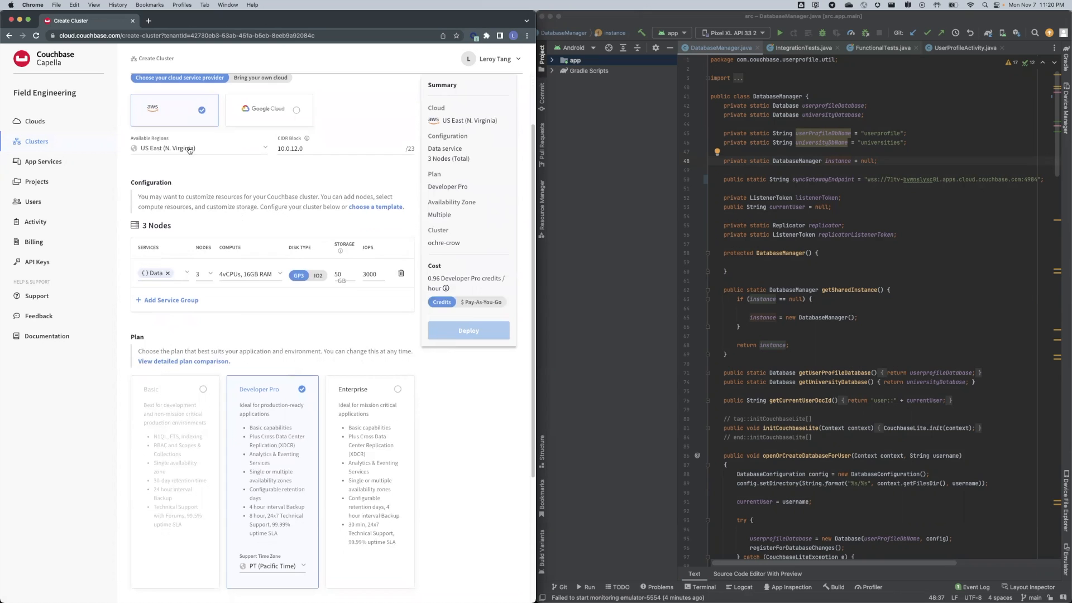
left_click(152, 149)
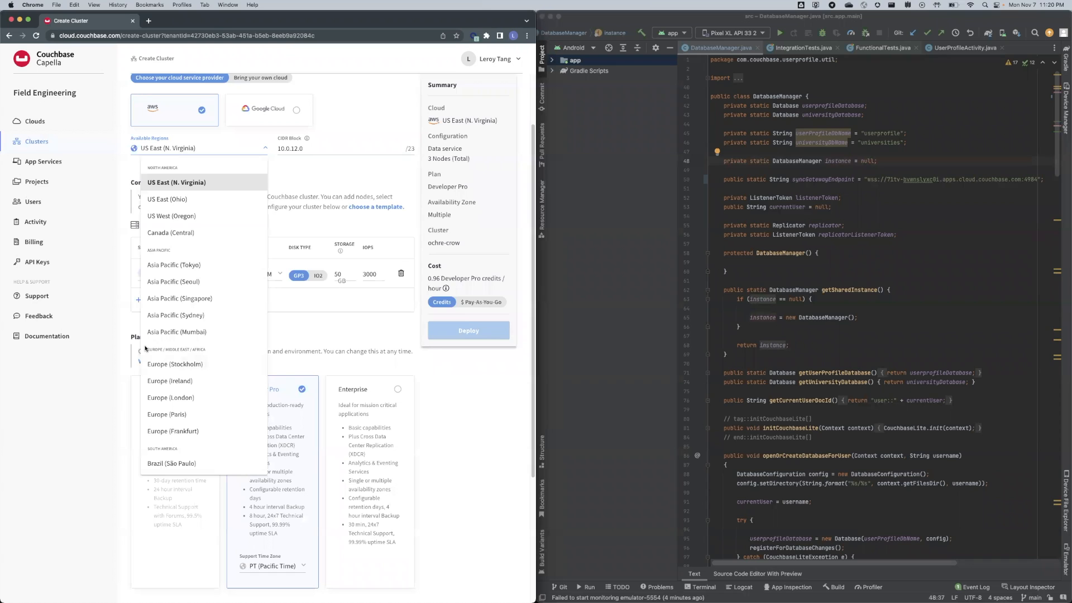
left_click(101, 375)
left_click_drag(279, 148, 316, 151)
left_click(91, 376)
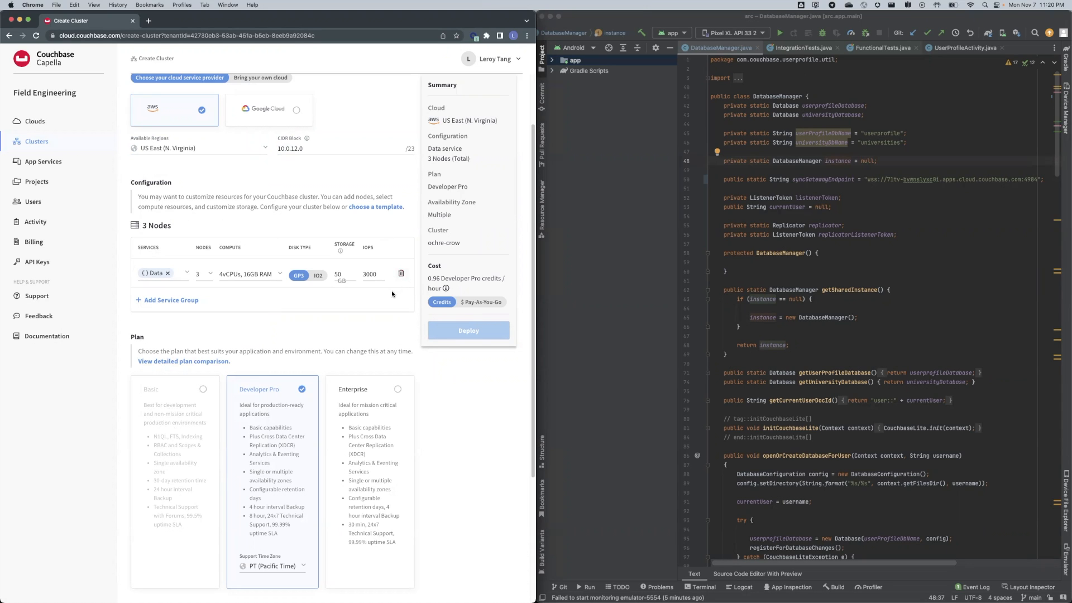
left_click(187, 302)
Add the Query service group so the cluster totals 7 nodes, leaving the Project choice unset.
left_click(191, 330)
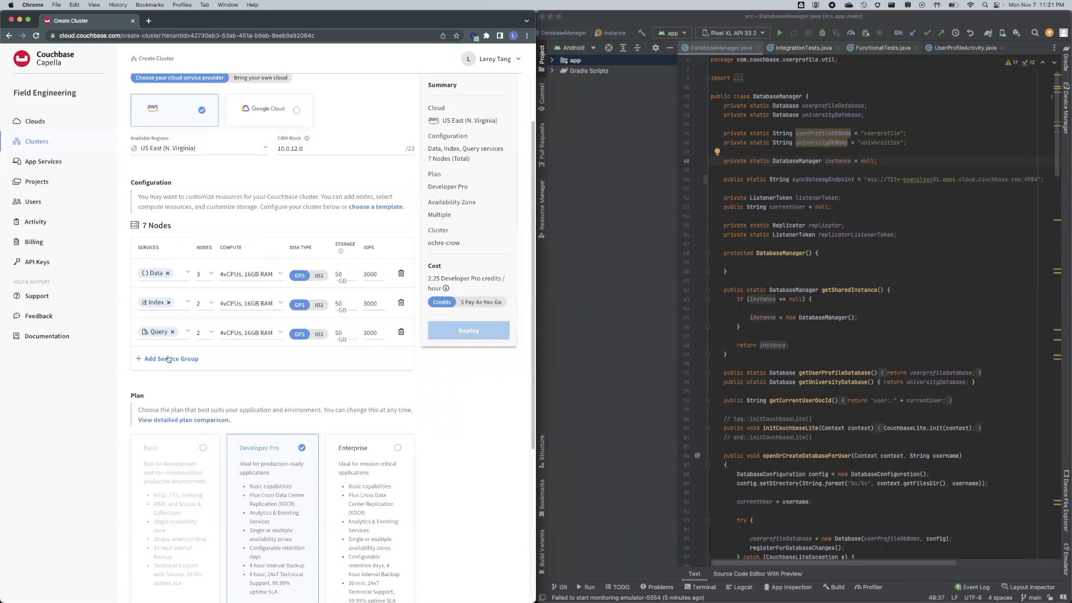
scroll(190, 367, "down", 3)
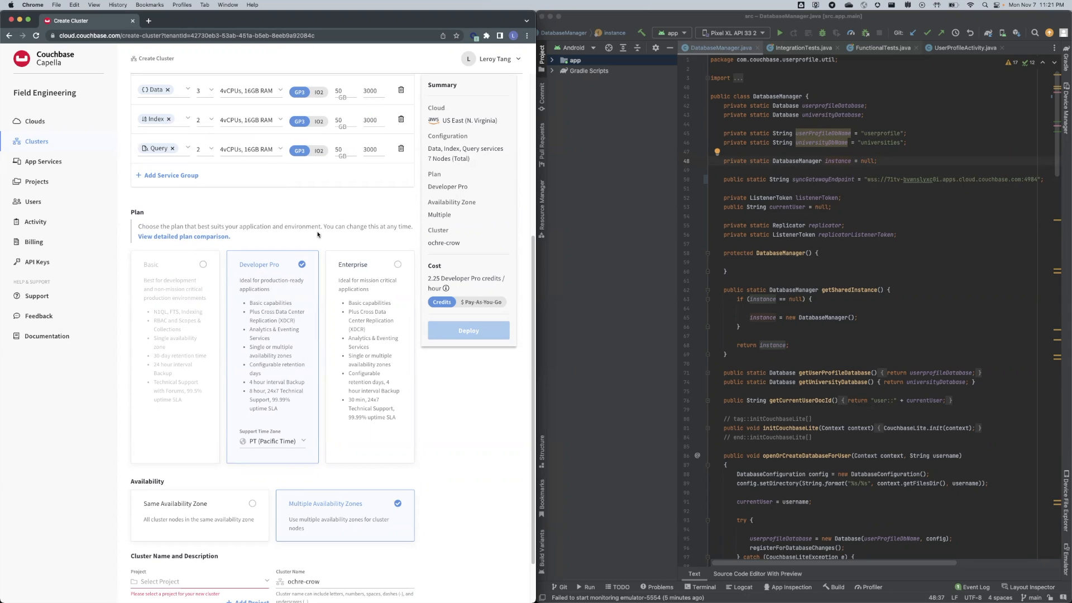
scroll(424, 491, "down", 2)
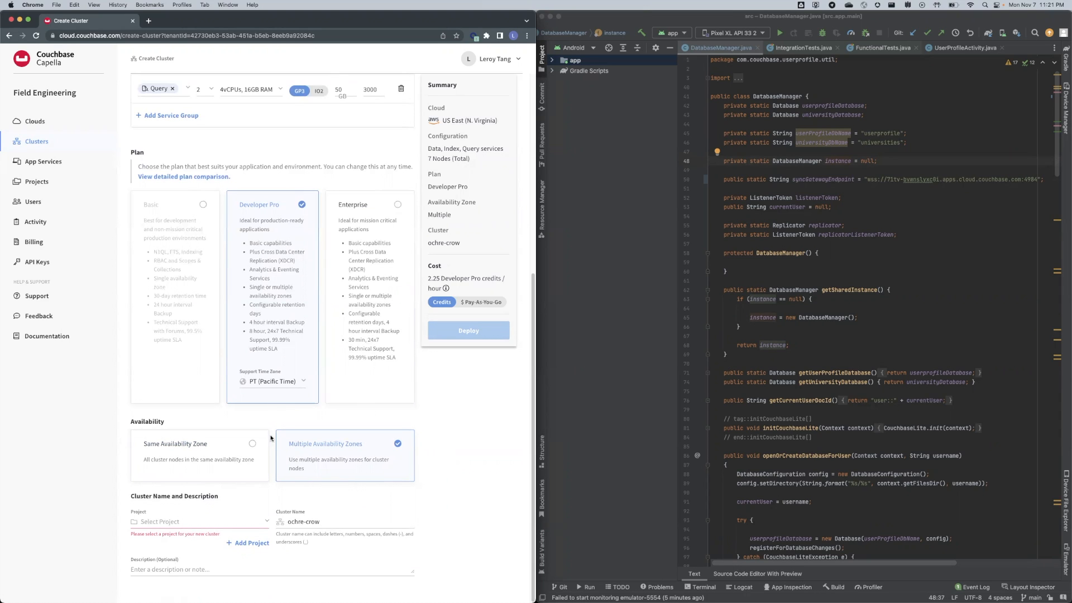
left_click(253, 525)
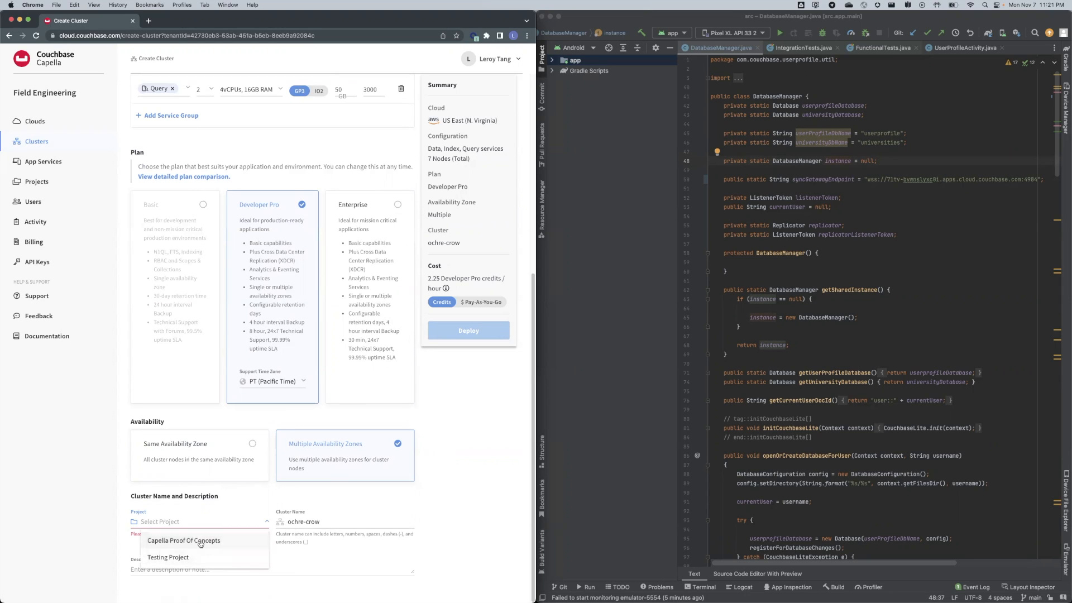
left_click(340, 527)
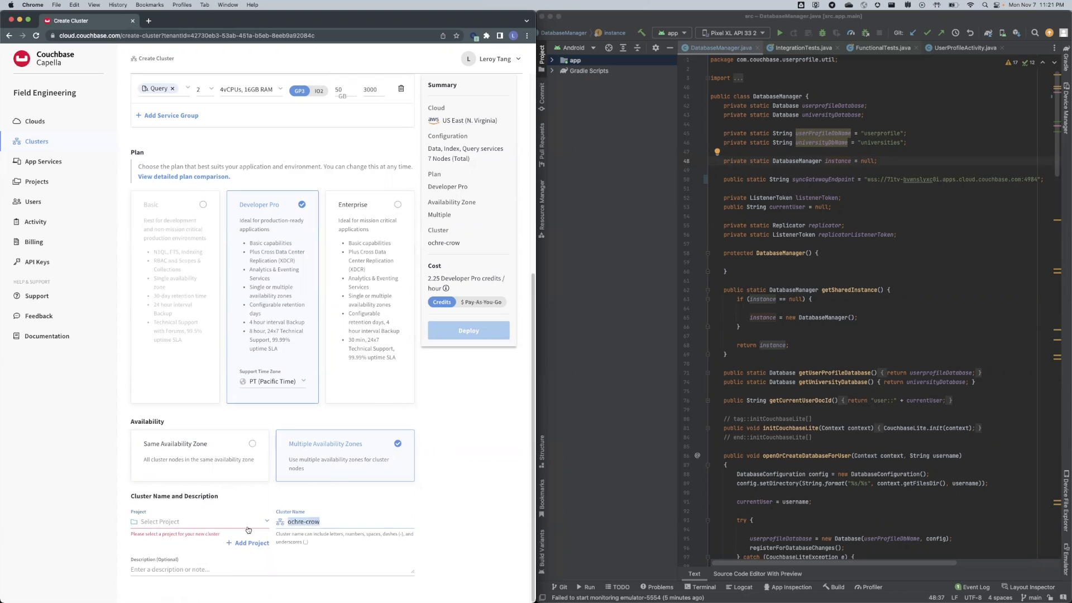
scroll(247, 525, "up", 6)
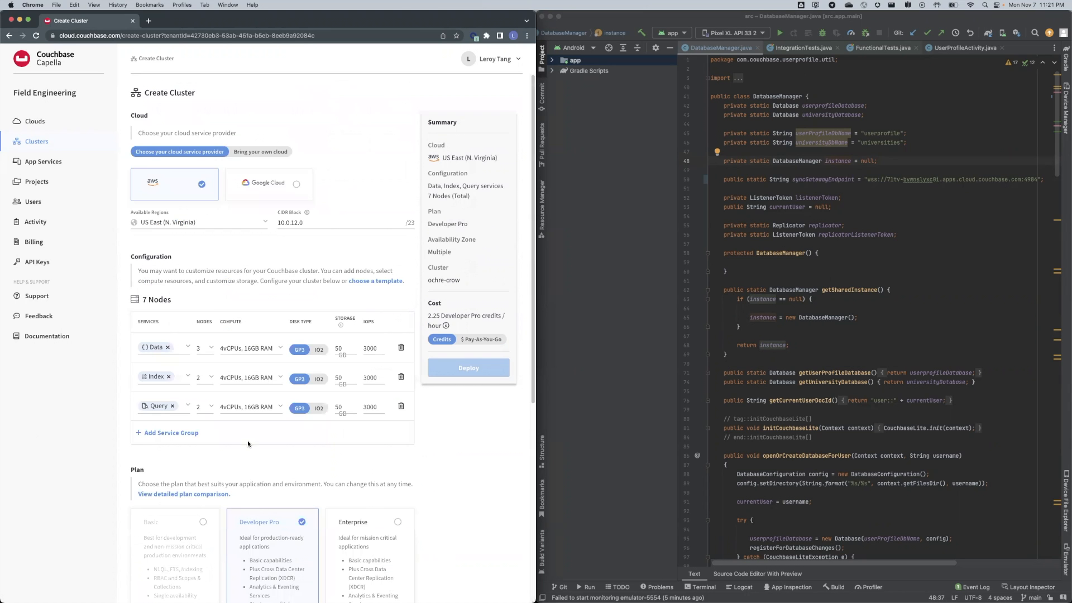
Open TDG-Mobile-Demo, note its Developer Pro plan, and view its Buckets tab listing users.
left_click(53, 143)
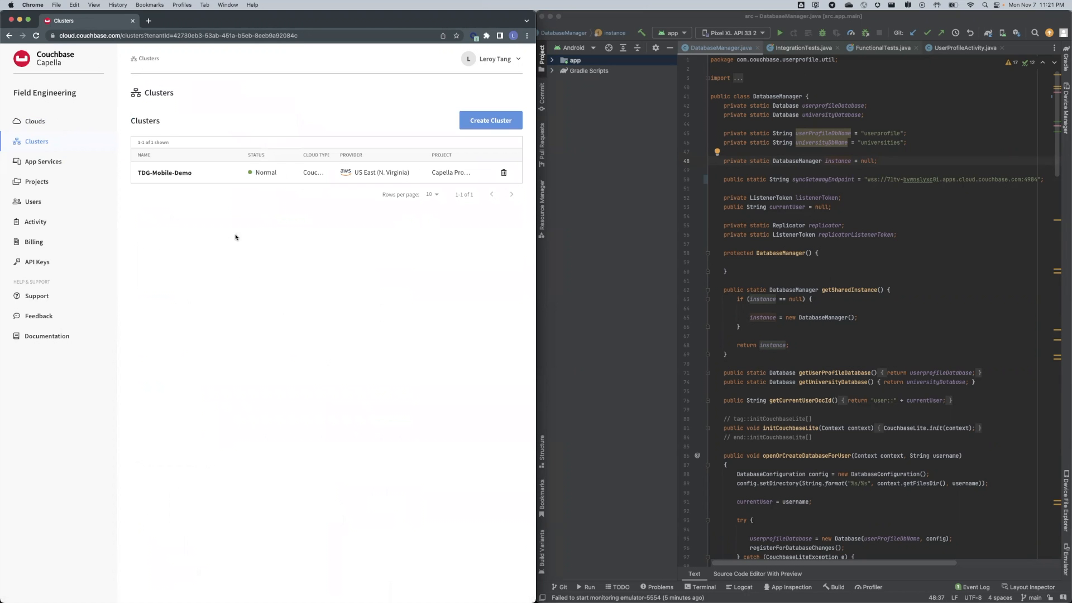
left_click(168, 174)
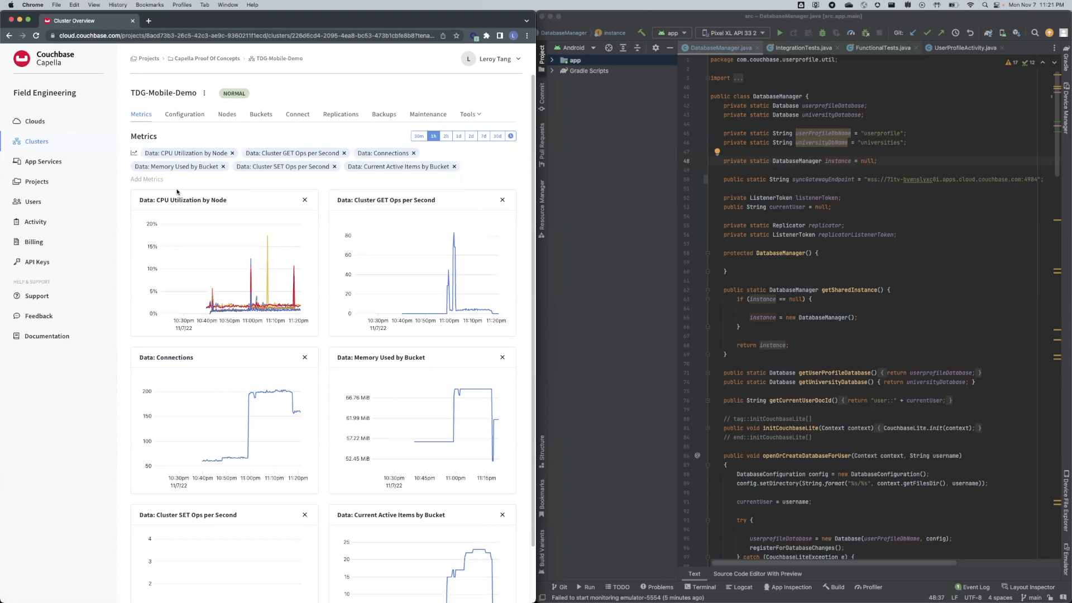
left_click(193, 115)
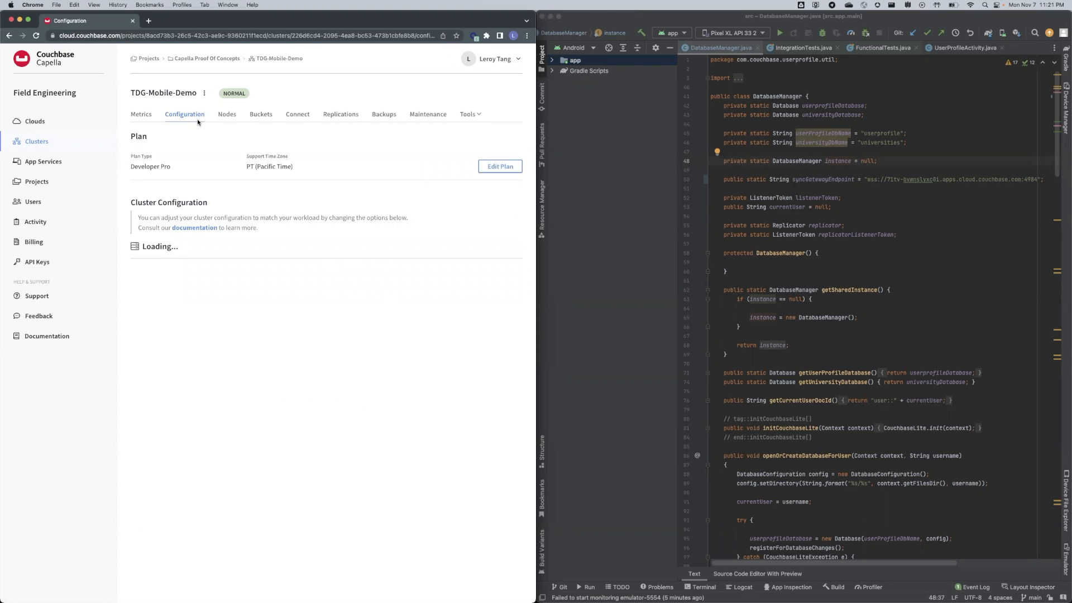
left_click_drag(130, 166, 169, 167)
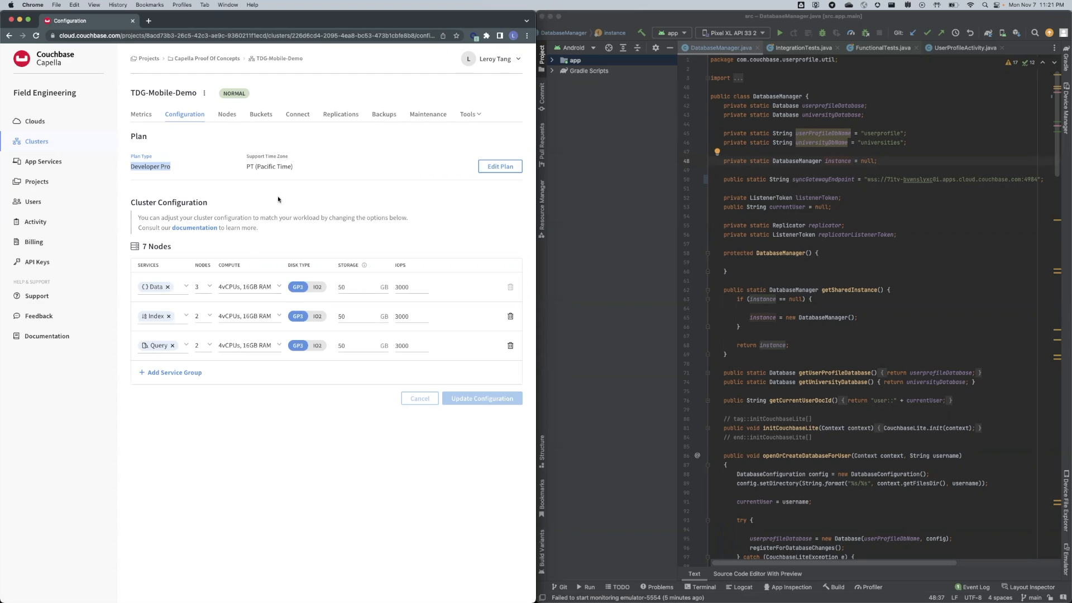
left_click(261, 114)
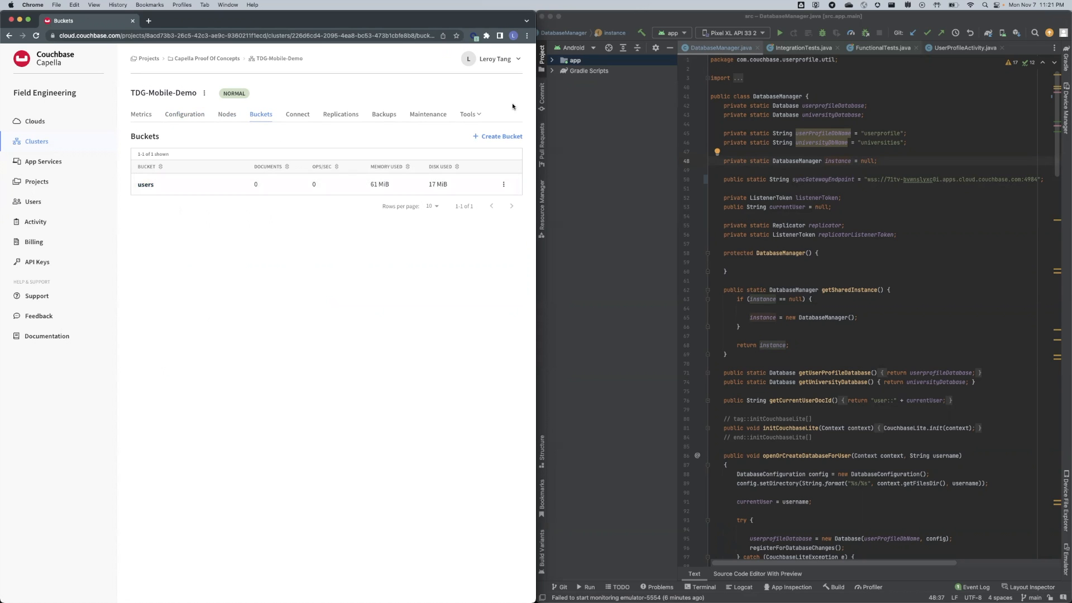
Name a new bucket 'test' and advance past 100 MB memory and weekly backup to Settings.
left_click(494, 137)
left_click(334, 187)
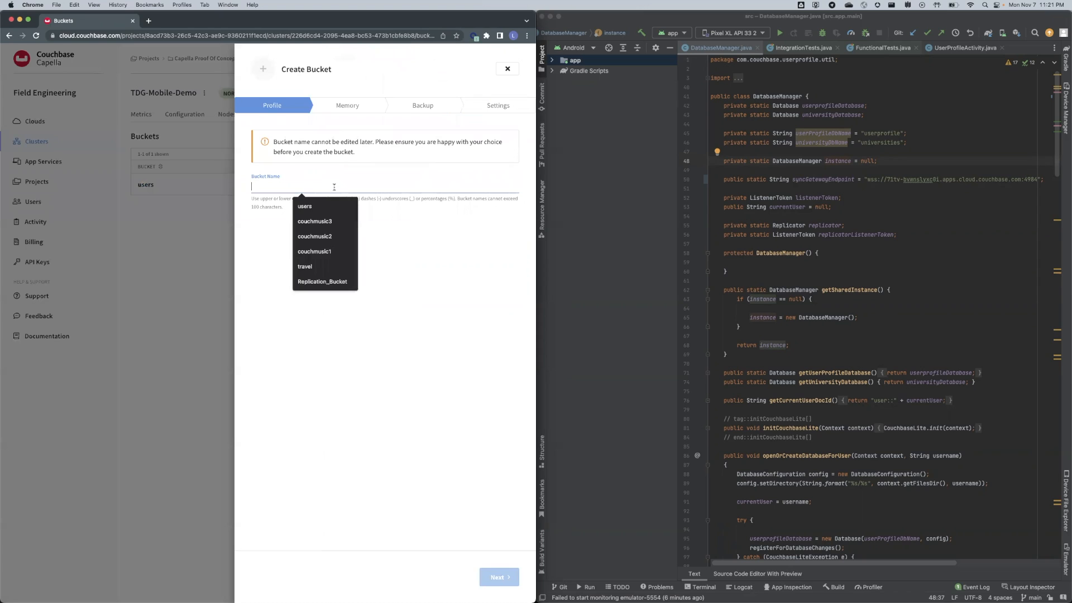
type("test")
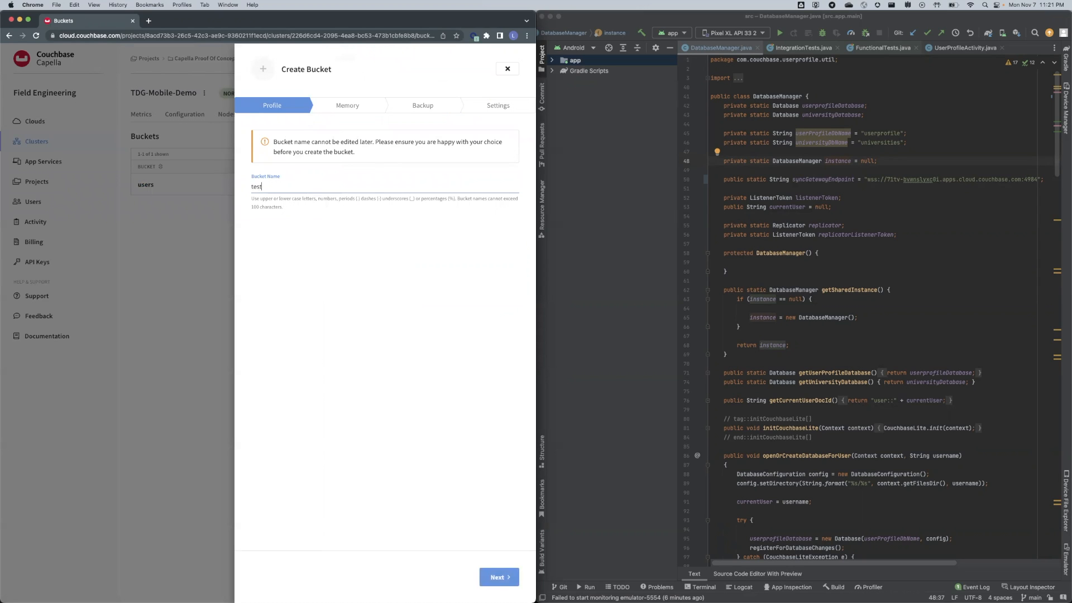
left_click(511, 584)
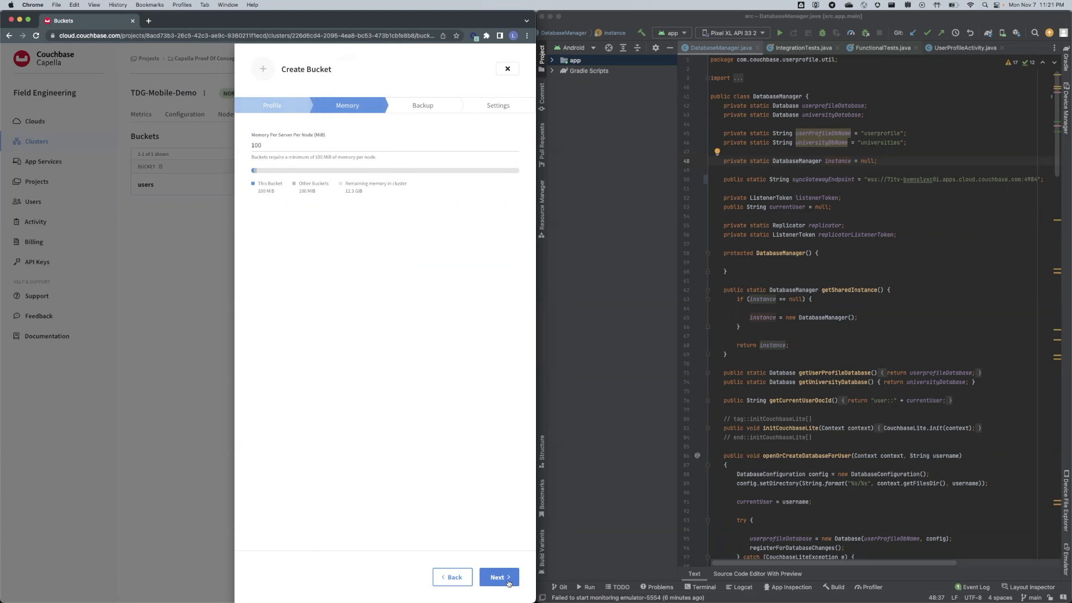
left_click(509, 583)
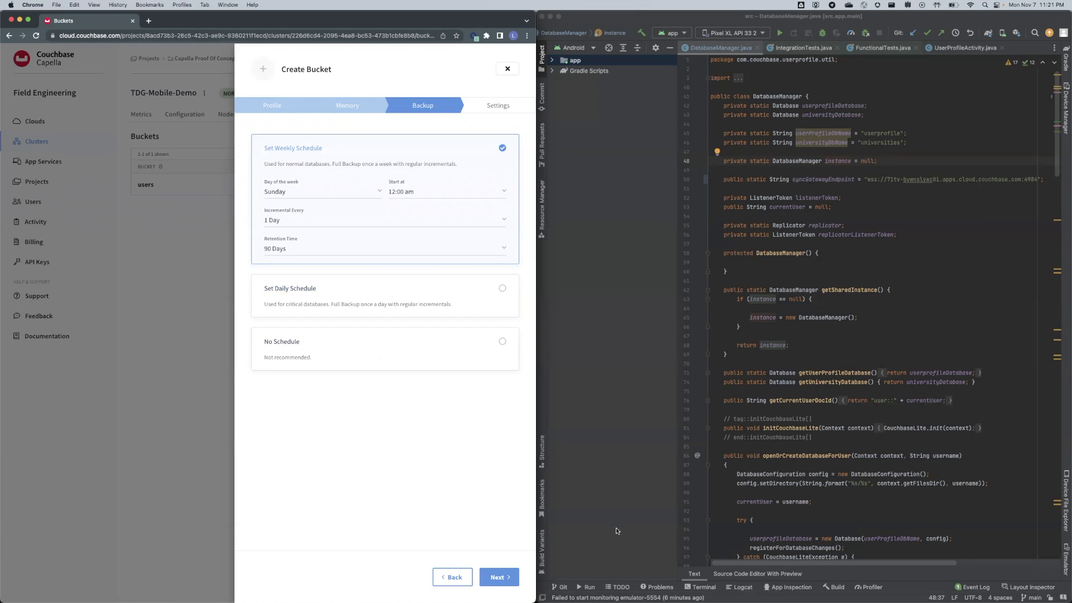
left_click(499, 577)
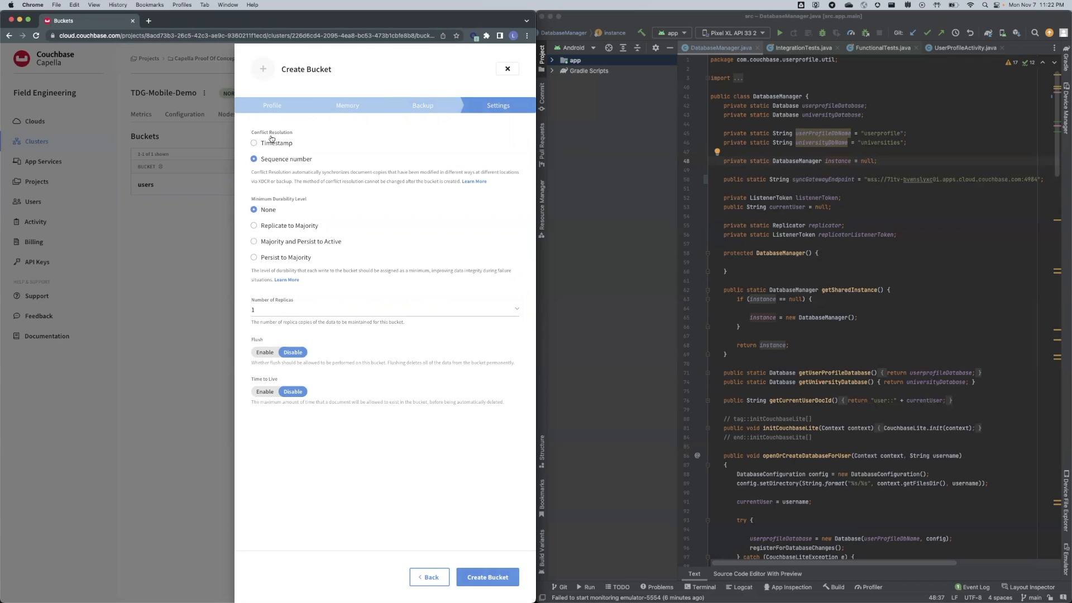
Highlight the bucket's Conflict Resolution and Minimum Durability Level settings.
left_click_drag(251, 132, 295, 138)
left_click(308, 181)
left_click_drag(251, 132, 301, 133)
left_click(254, 131)
left_click_drag(250, 199, 318, 199)
Keep 1 replica, enable Flush, then close the form without creating the bucket.
left_click(323, 312)
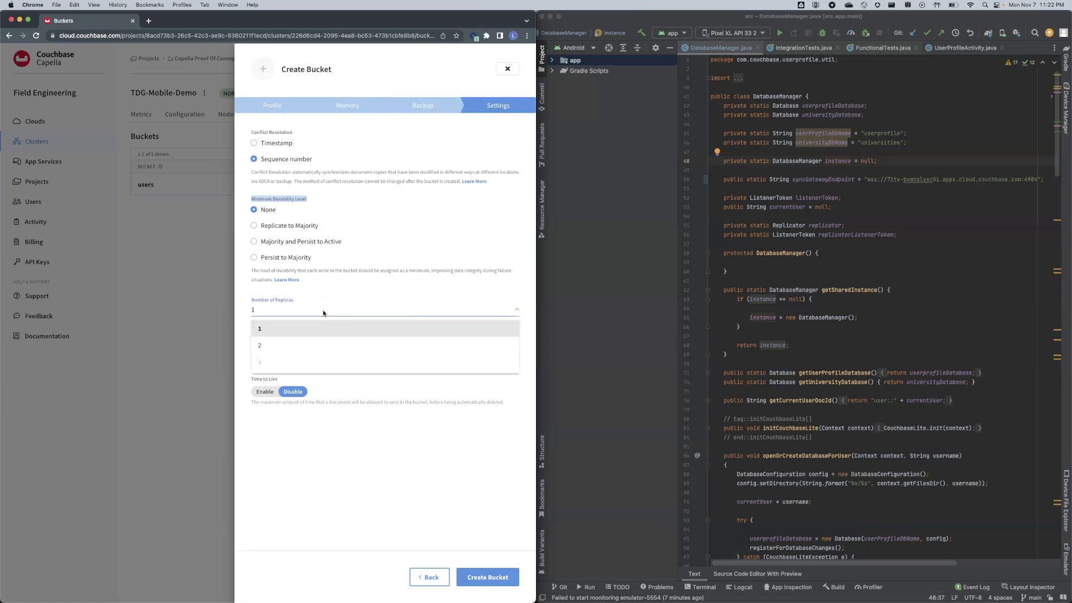
left_click(323, 312)
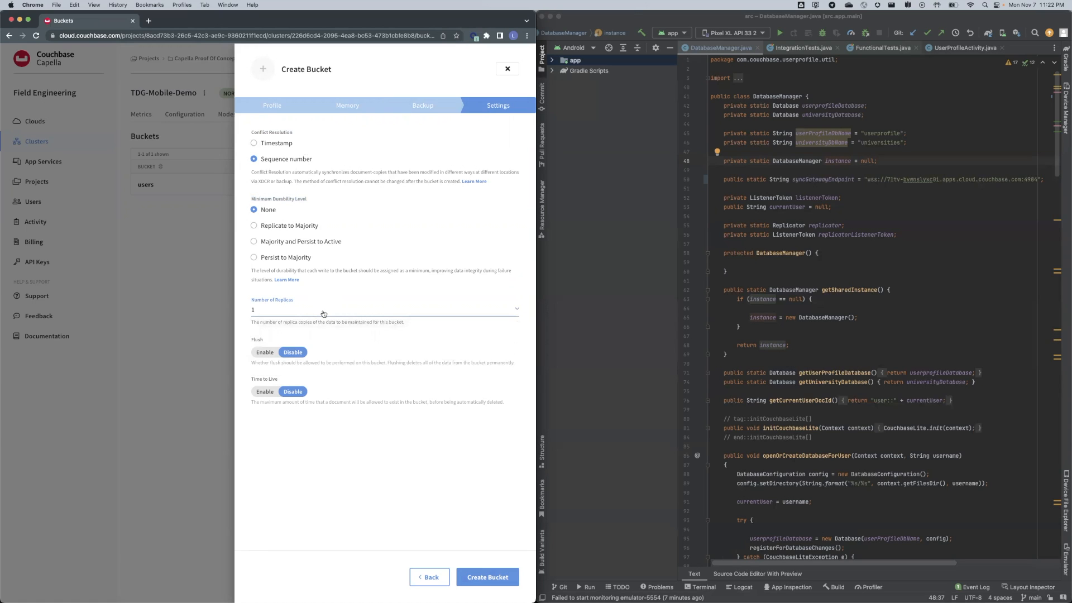
left_click(323, 313)
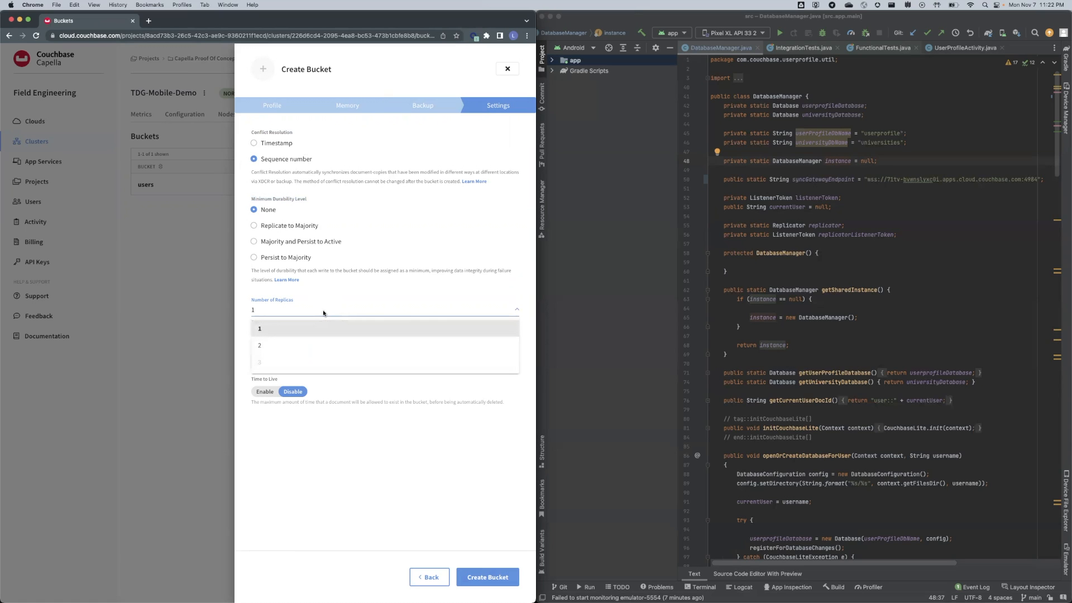
left_click(324, 312)
left_click(269, 353)
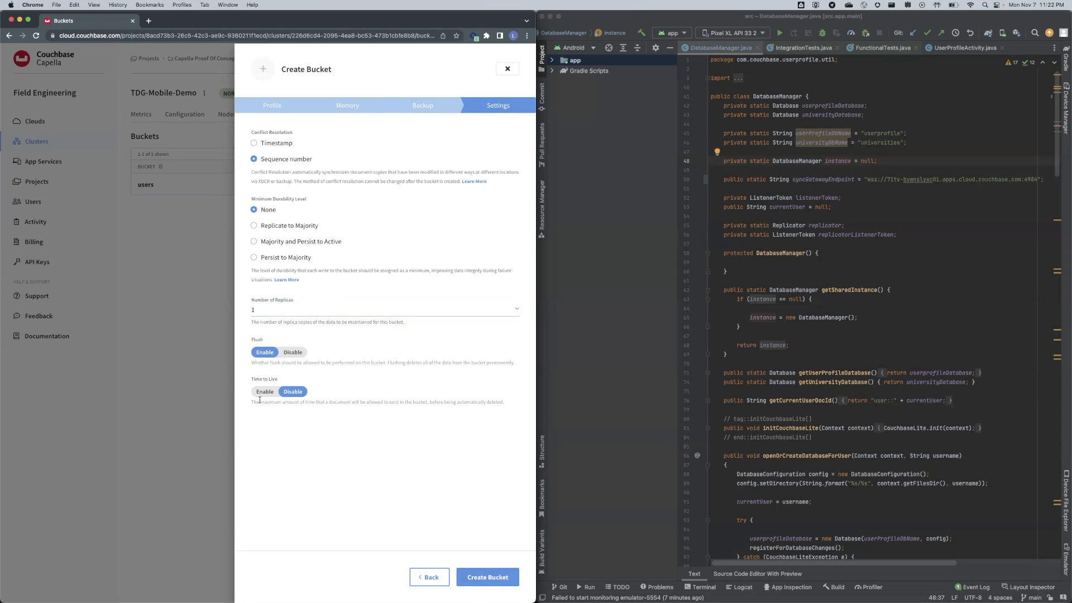
left_click_drag(246, 379, 297, 381)
left_click(302, 382)
left_click(508, 69)
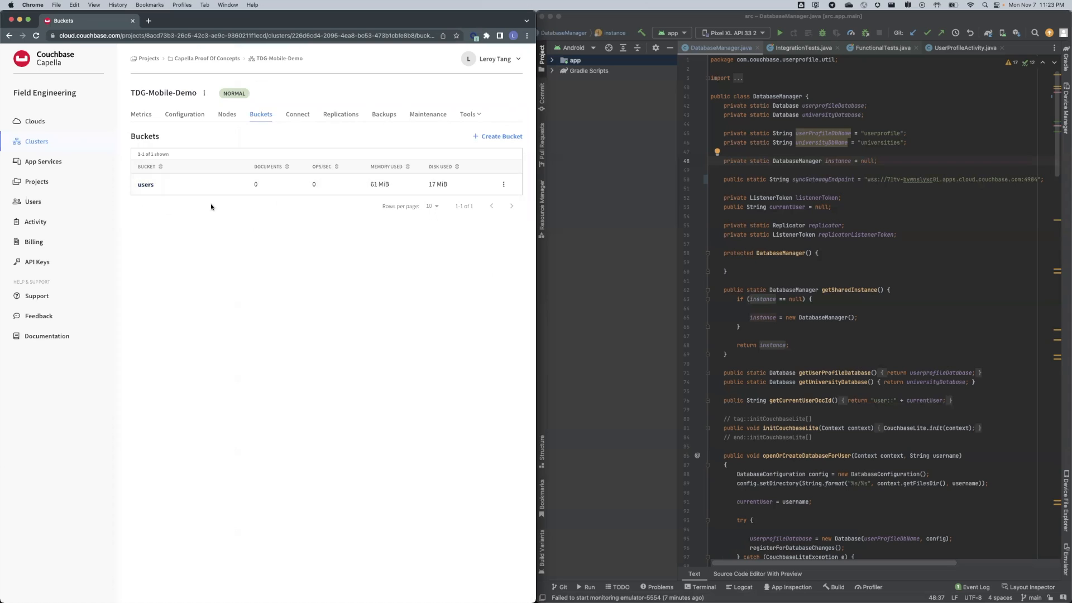
View the users bucket's _default collection documents, then move to the App Services list.
left_click(152, 184)
left_click(147, 196)
left_click(148, 199)
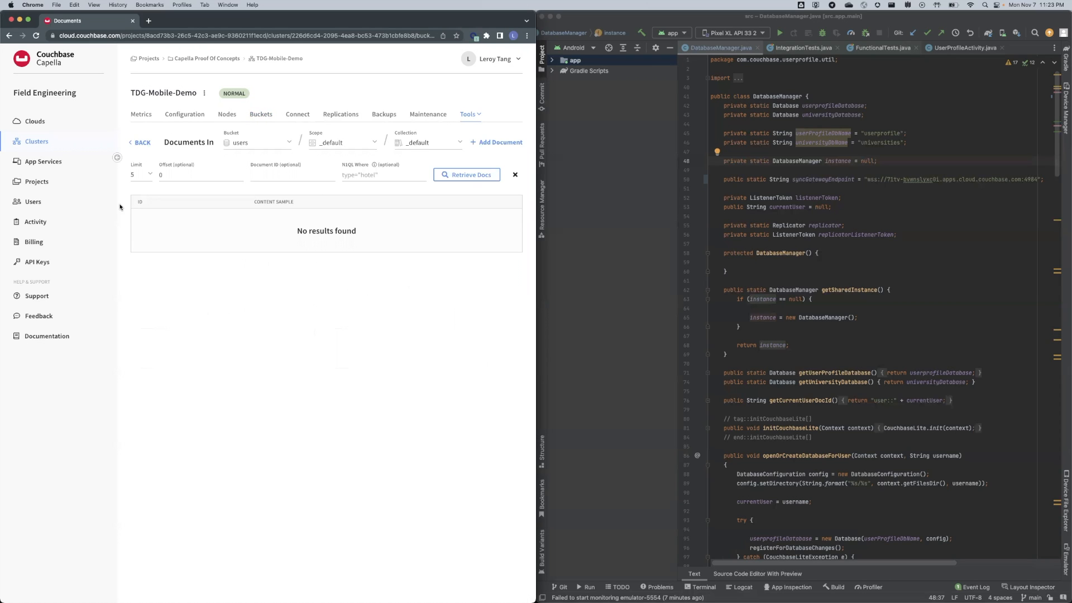
left_click(25, 165)
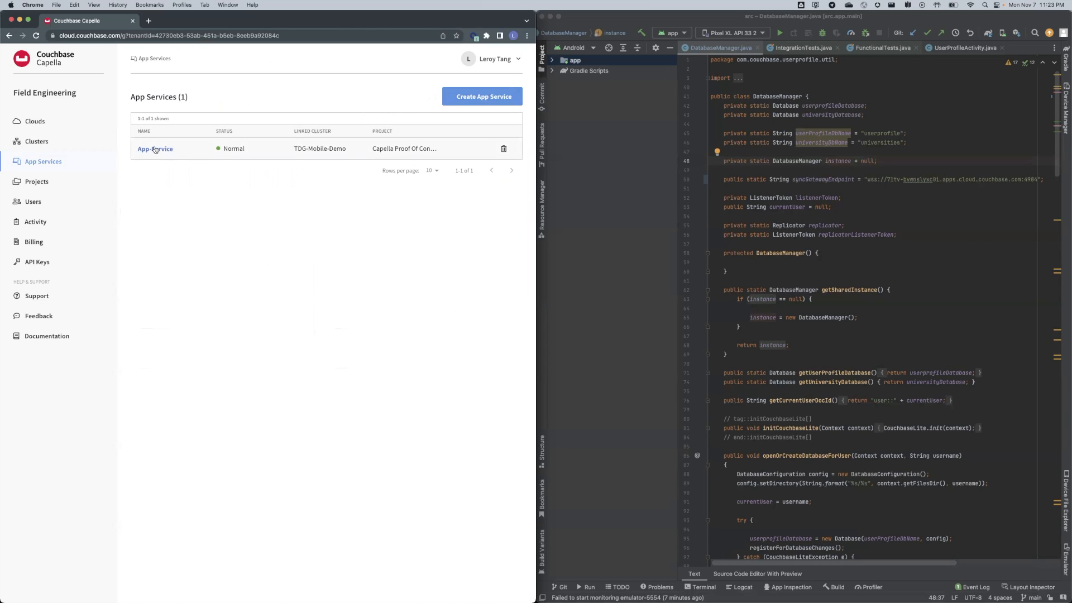
left_click(510, 98)
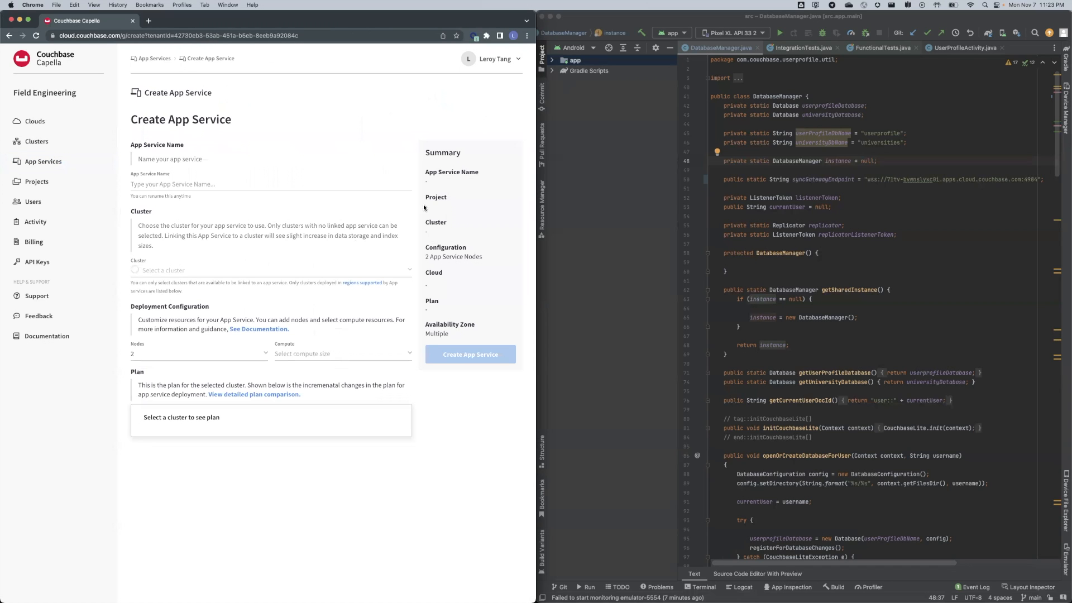
left_click(253, 181)
type("test")
left_click(229, 271)
left_click(190, 306)
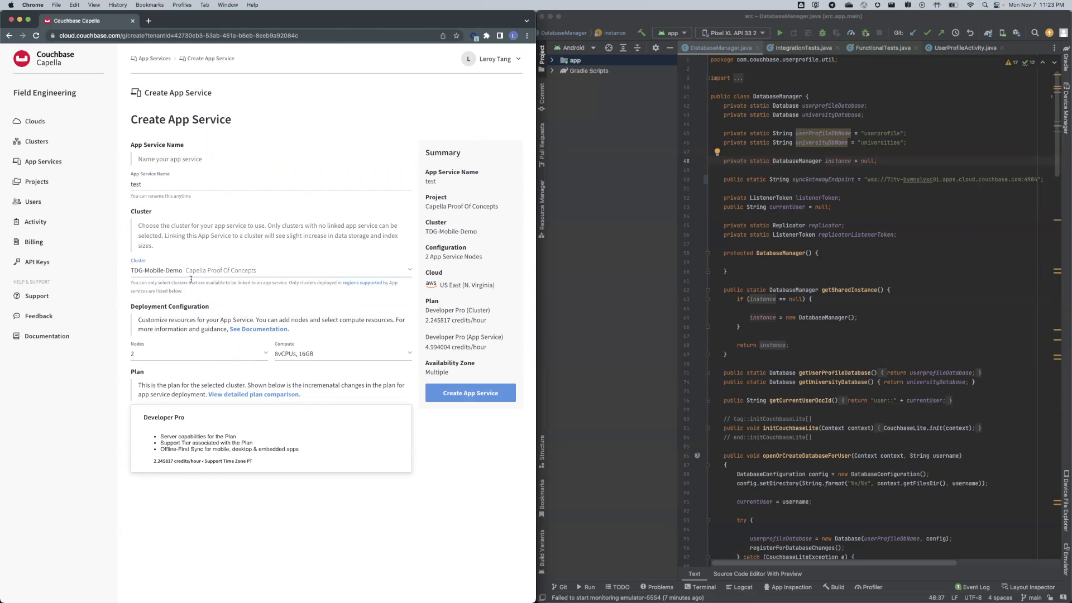
left_click(216, 356)
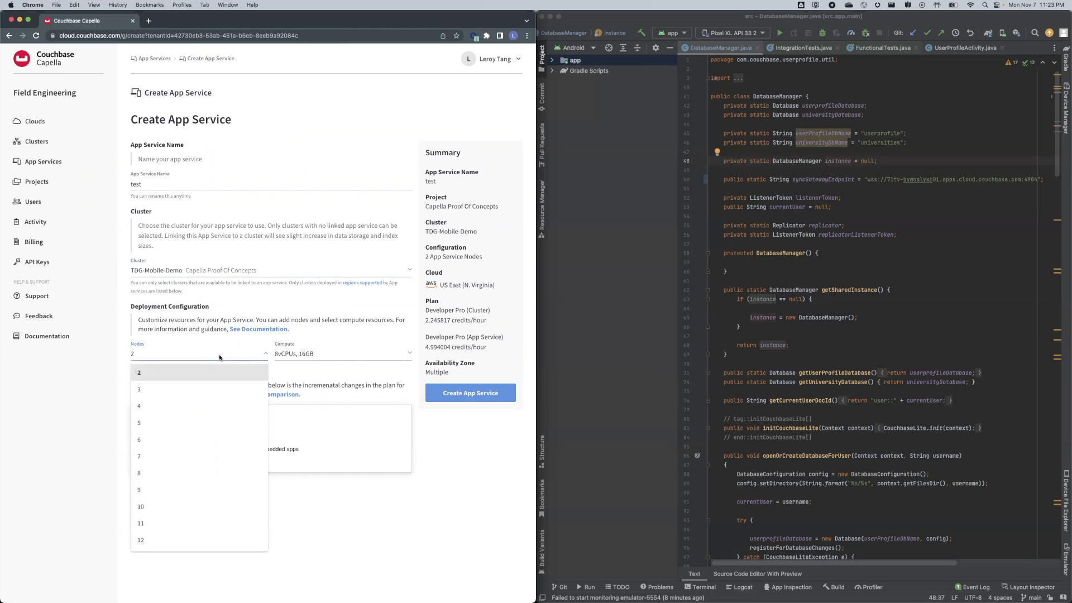
left_click(352, 356)
left_click(353, 356)
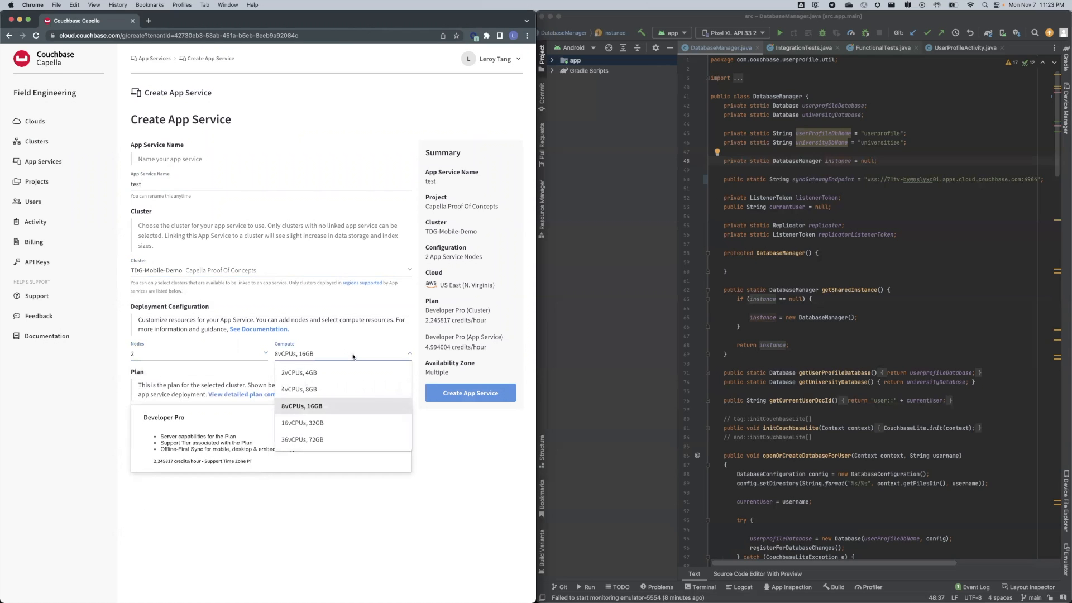
left_click(352, 357)
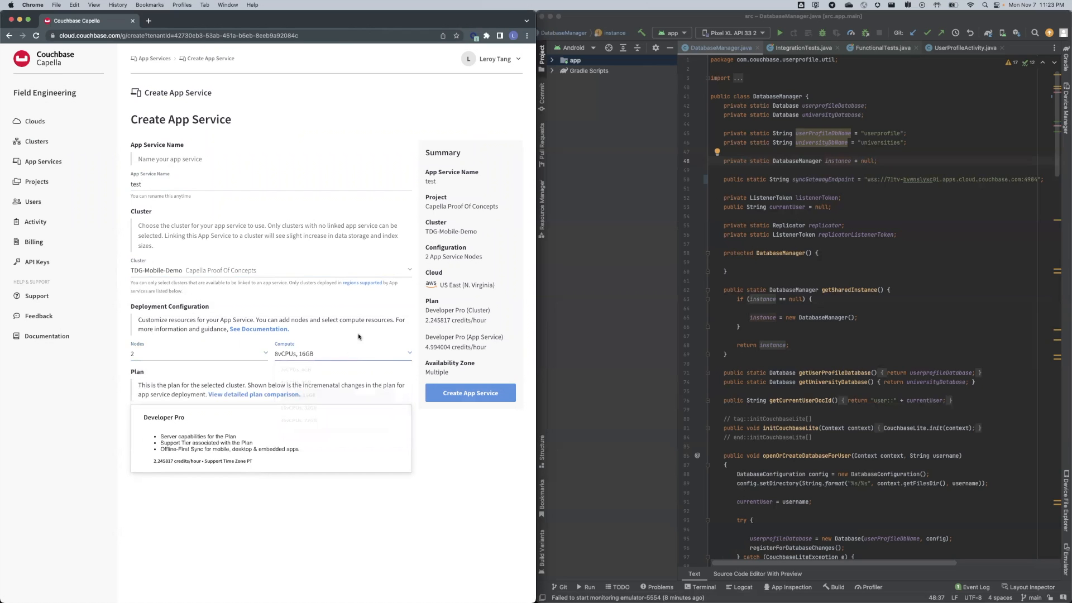
Browse the App-Service's Configuration, Allowed IPs and Monitoring tabs, ending on App Endpoints.
left_click(154, 59)
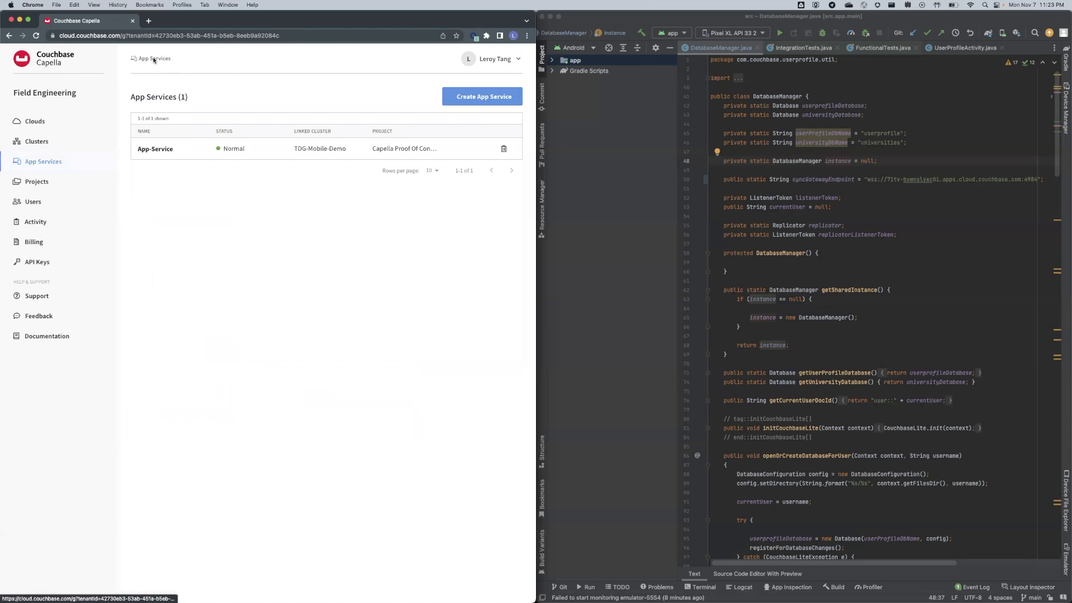
left_click(156, 149)
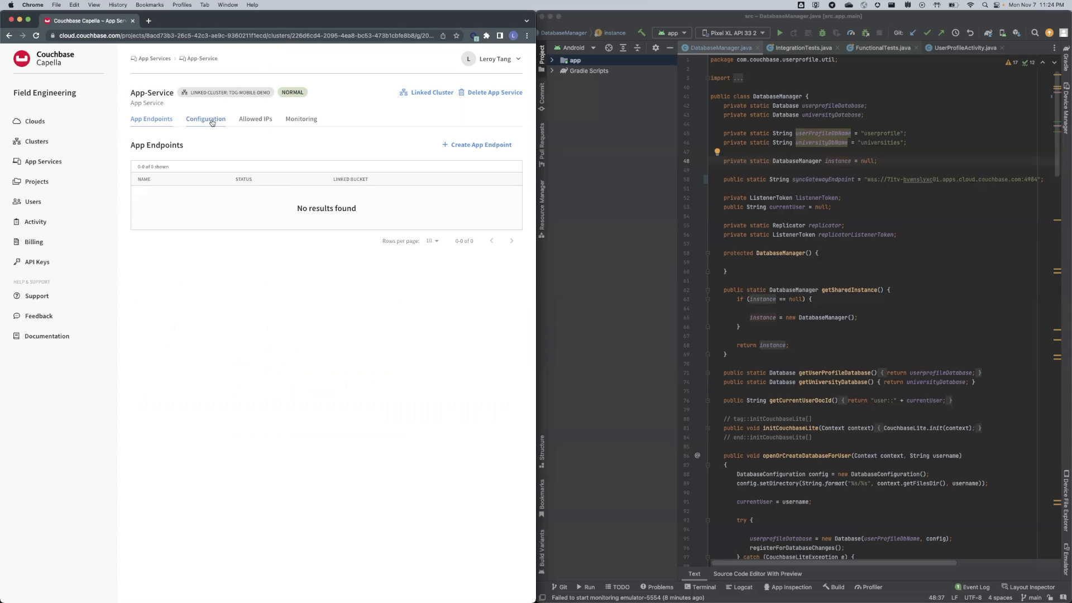
left_click(211, 121)
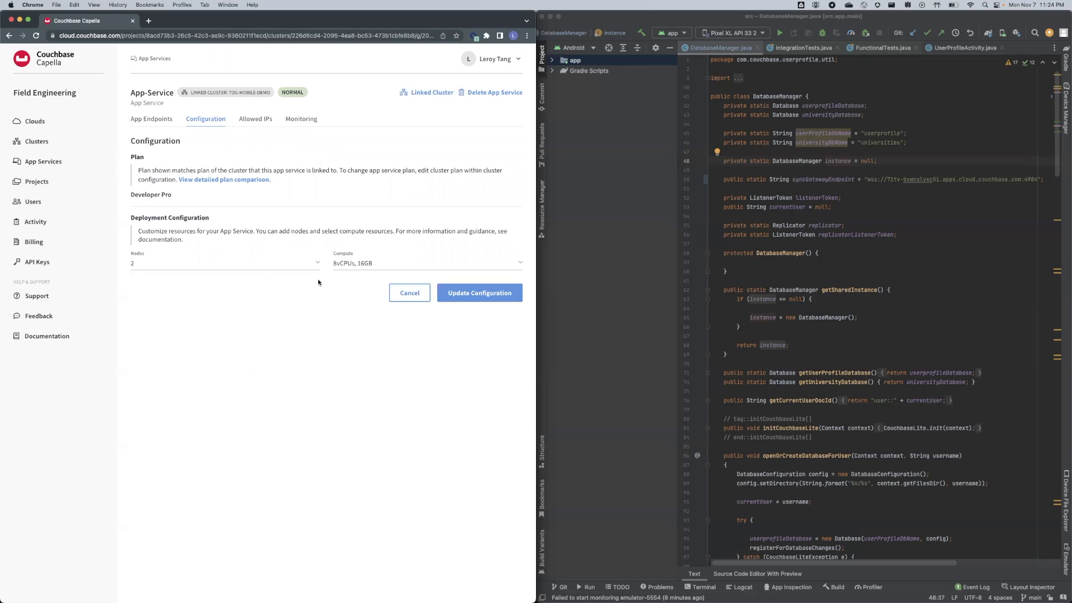
left_click(254, 119)
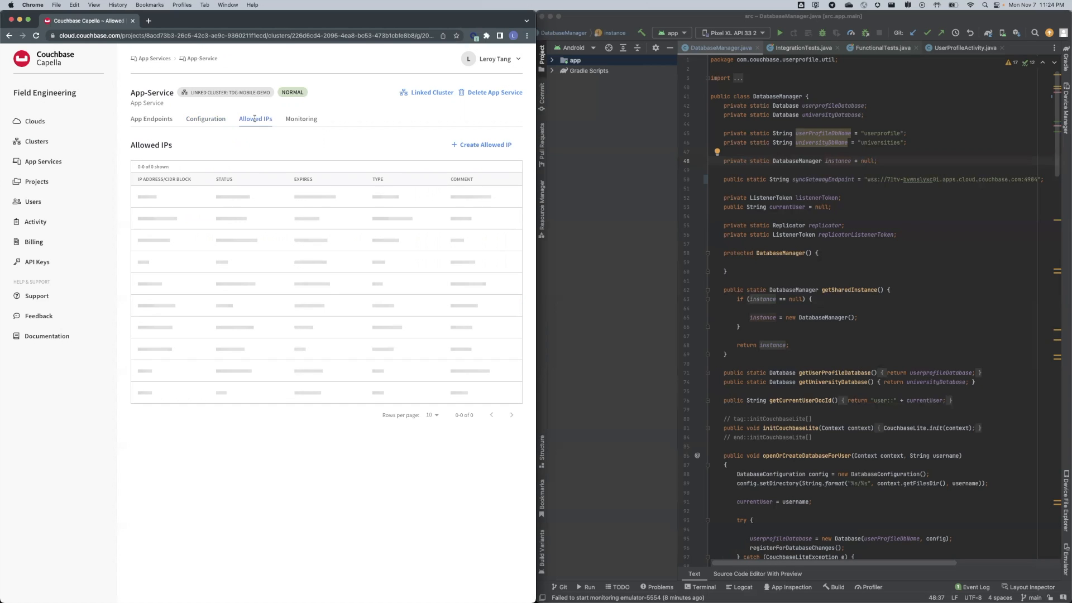
left_click(301, 120)
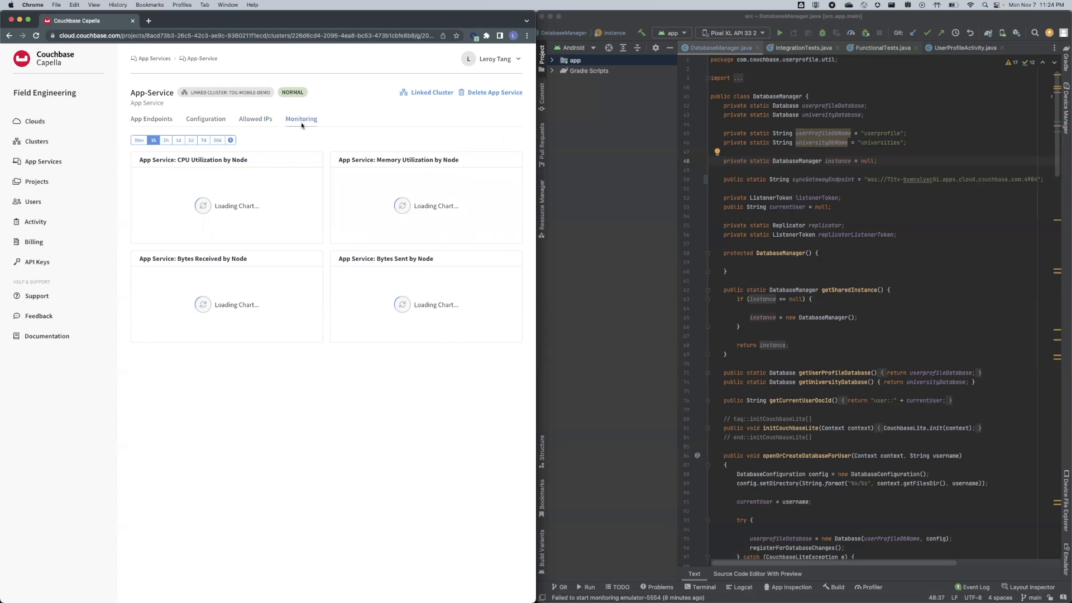
left_click(155, 121)
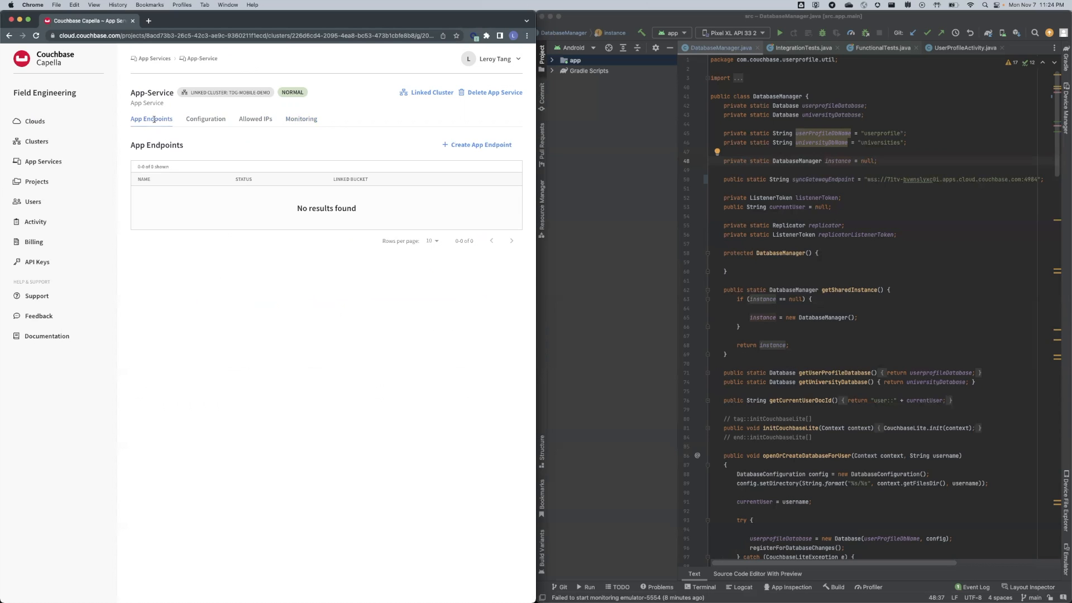
Start a new app endpoint named userprofile linked to the users bucket.
left_click(490, 147)
left_click(159, 179)
type("uawepeod")
key("BackSpace")
key("BackSpace")
key("BackSpace")
key("BackSpace")
key("BackSpace")
key("BackSpace")
key("BackSpace")
type("userprofile")
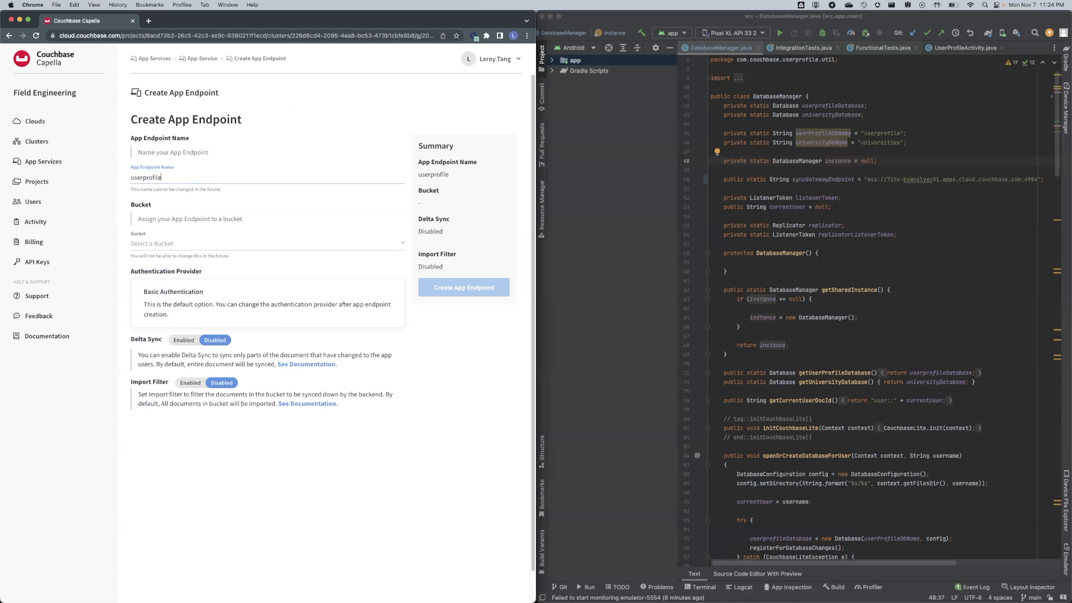
left_click(205, 246)
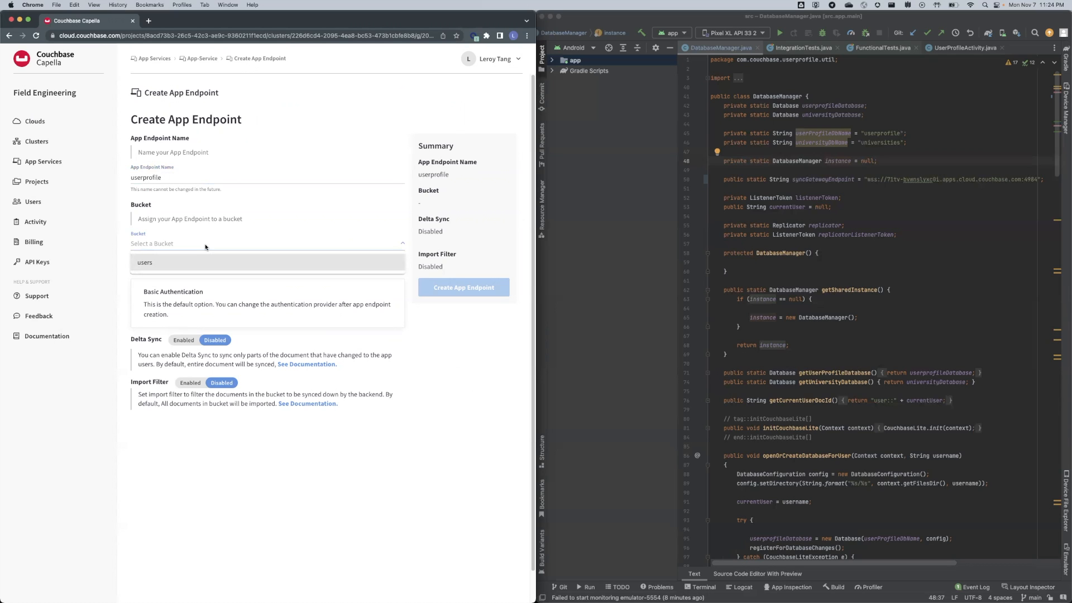
left_click(216, 263)
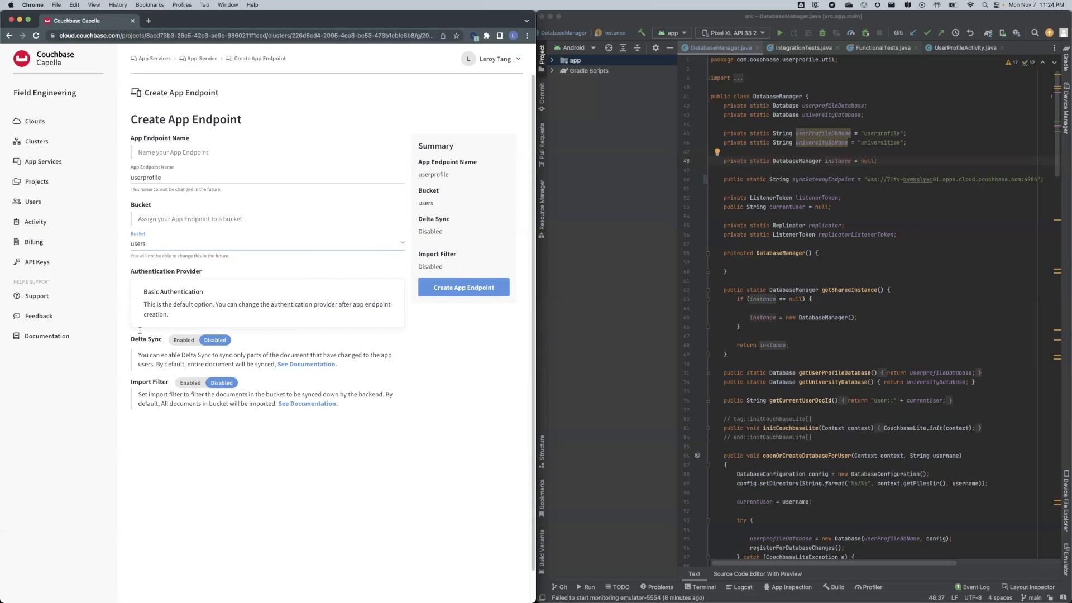
Review the Basic Authentication, Delta Sync and Import Filter options, then create the endpoint.
left_click_drag(129, 271, 209, 278)
left_click_drag(142, 291, 218, 300)
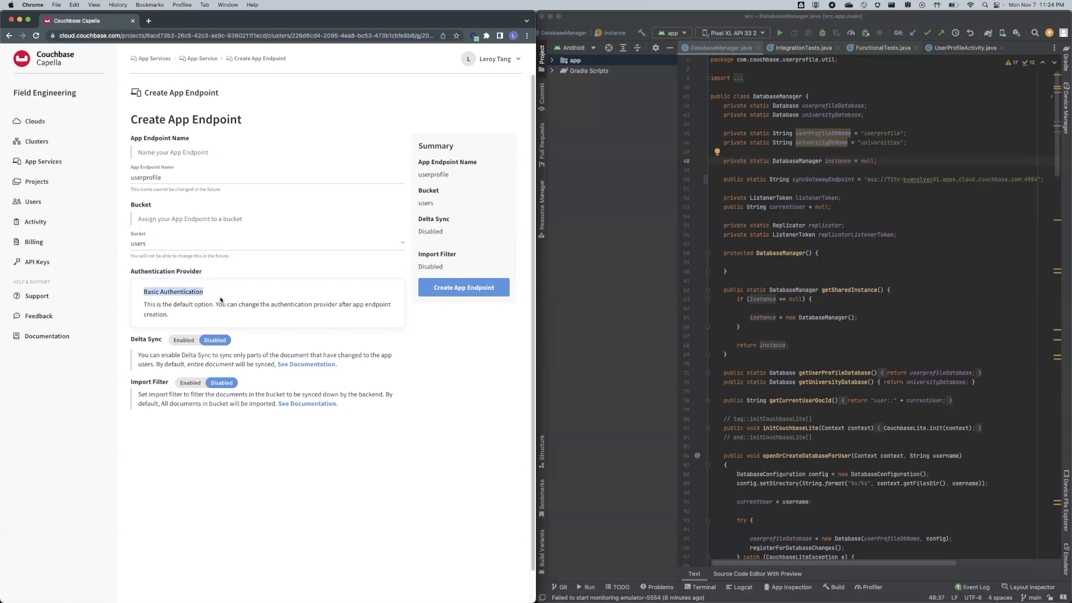
left_click(149, 305)
left_click_drag(141, 355, 242, 358)
left_click(237, 366)
left_click_drag(139, 394, 214, 403)
left_click(212, 431)
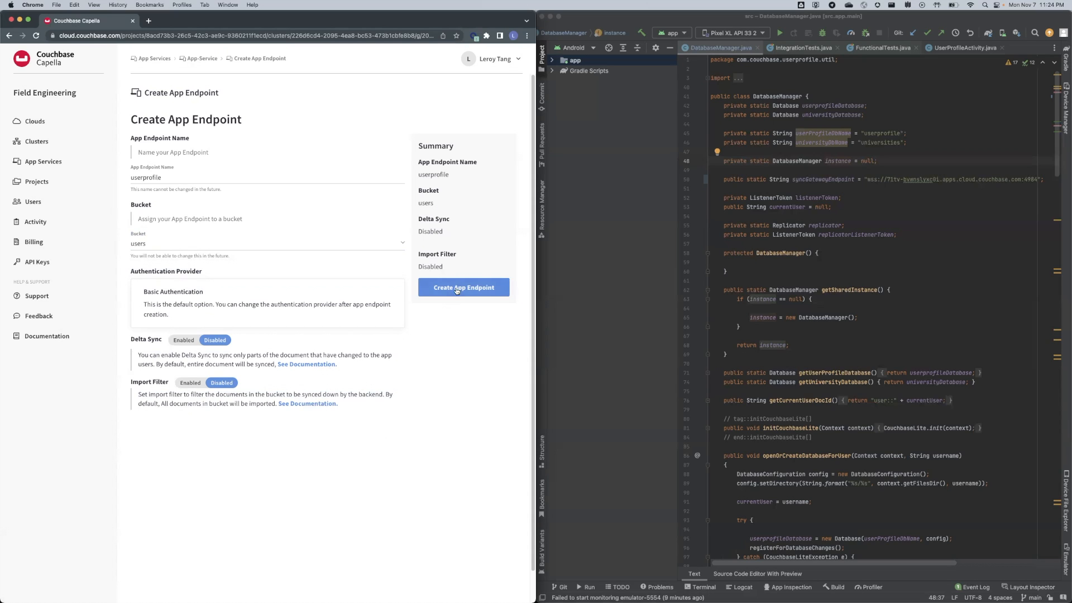
left_click(476, 295)
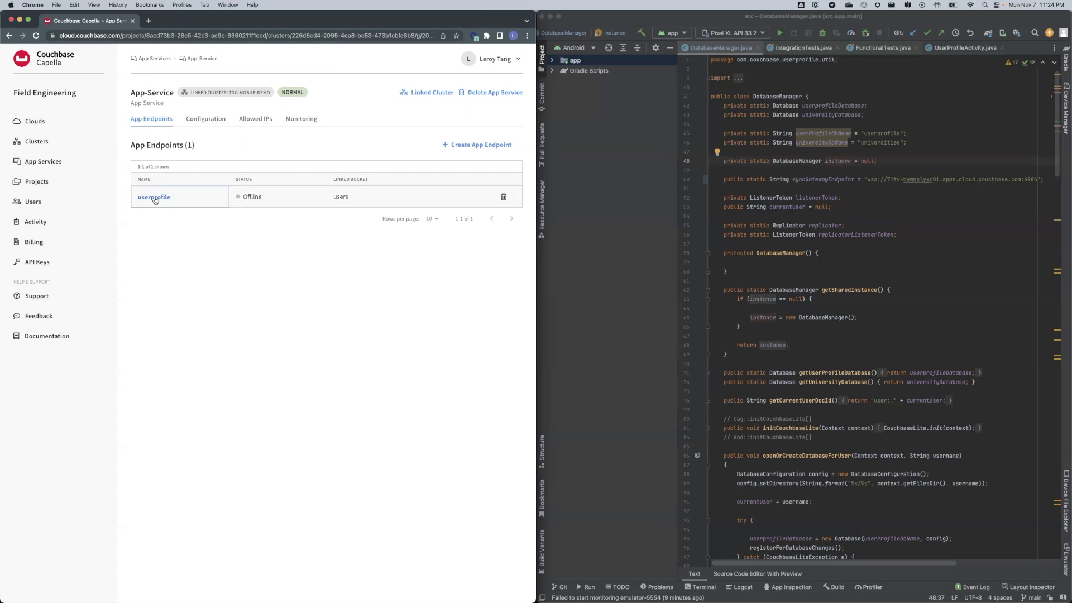
Open the userprofile endpoint's Access Control page with its empty function editor.
left_click(212, 196)
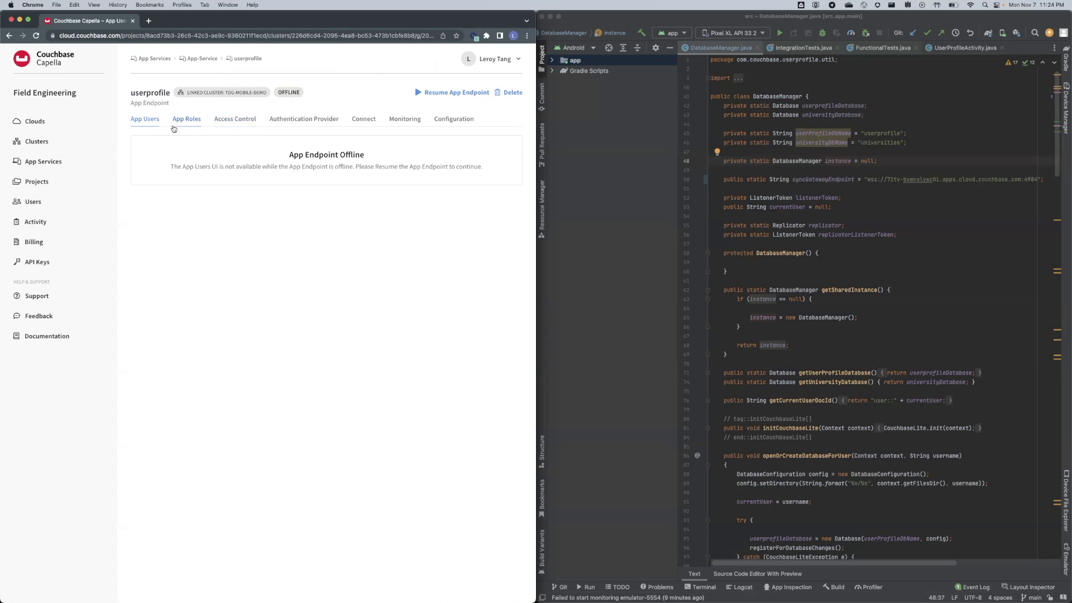
left_click(226, 127)
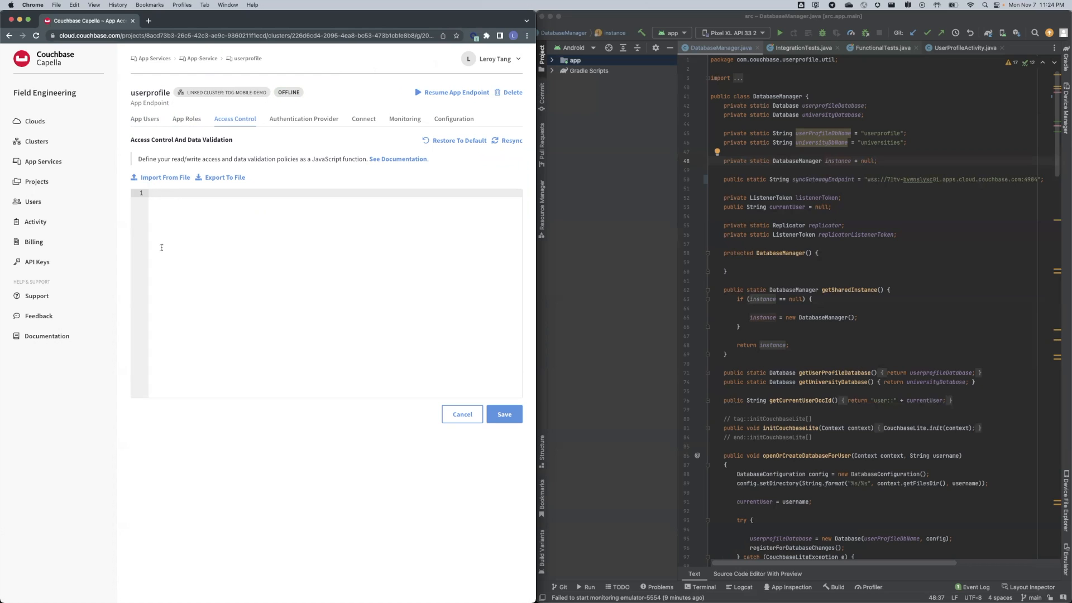
Import the sync function file into the userprofile Access Control editor.
left_click(173, 182)
left_click(193, 327)
double_click(193, 327)
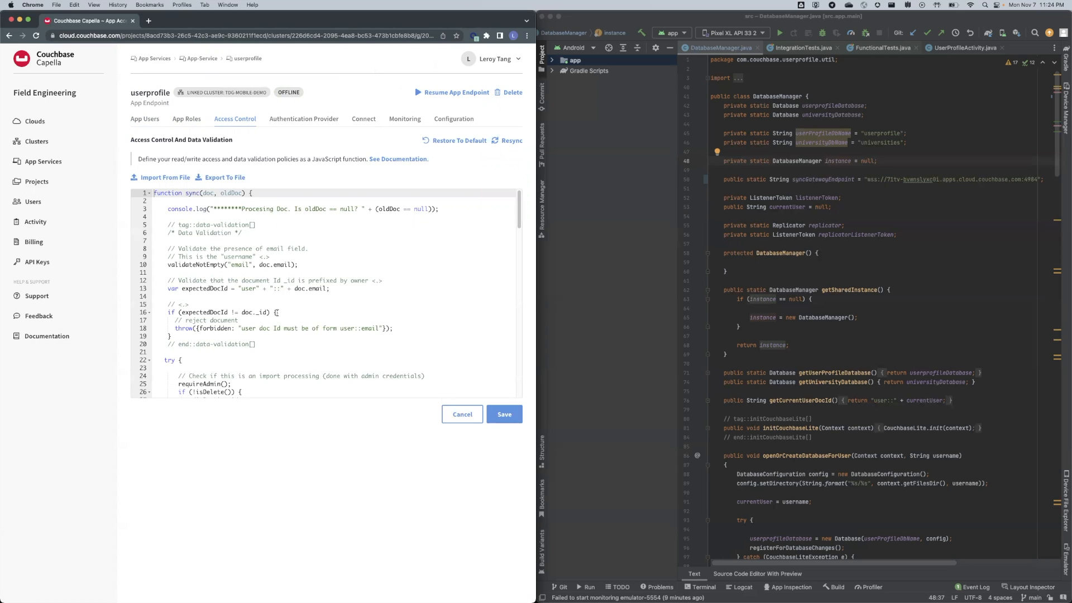
scroll(277, 313, "down", 20)
scroll(254, 317, "up", 20)
Review the email and doc ID prefix validation code, then save it and dismiss the update notice.
left_click_drag(156, 196, 304, 387)
scroll(306, 372, "down", 10)
scroll(305, 387, "up", 10)
scroll(308, 385, "up", 10)
left_click(322, 330)
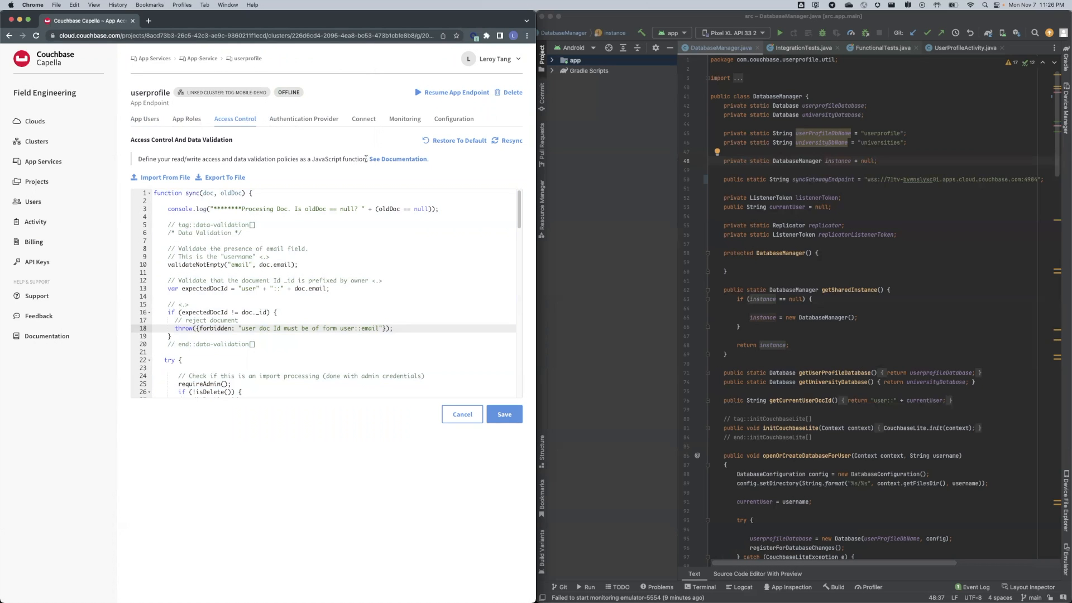
left_click_drag(311, 158, 357, 161)
left_click(510, 419)
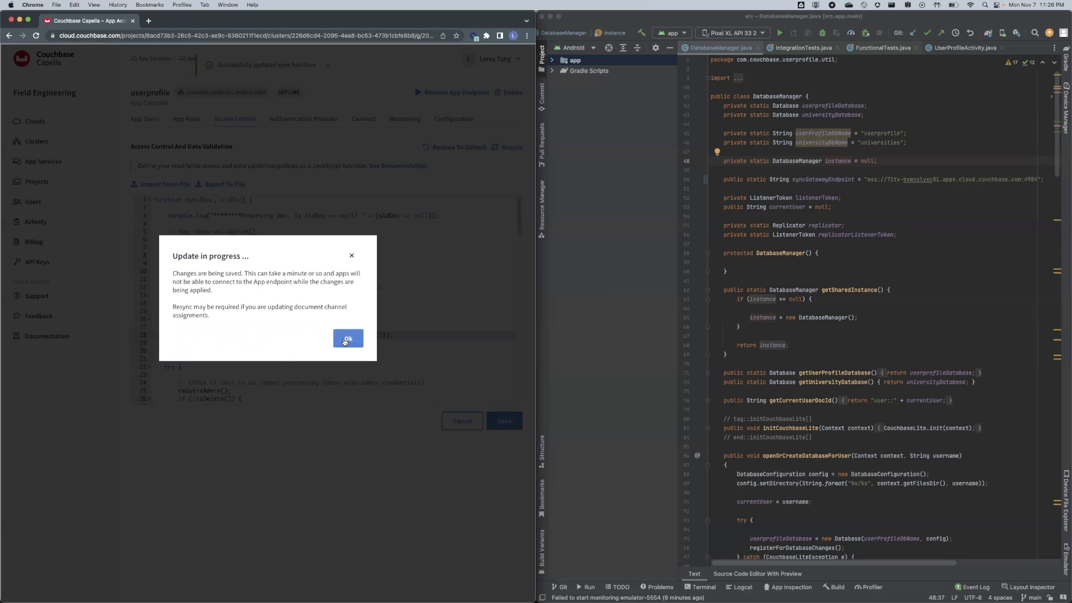
left_click(341, 339)
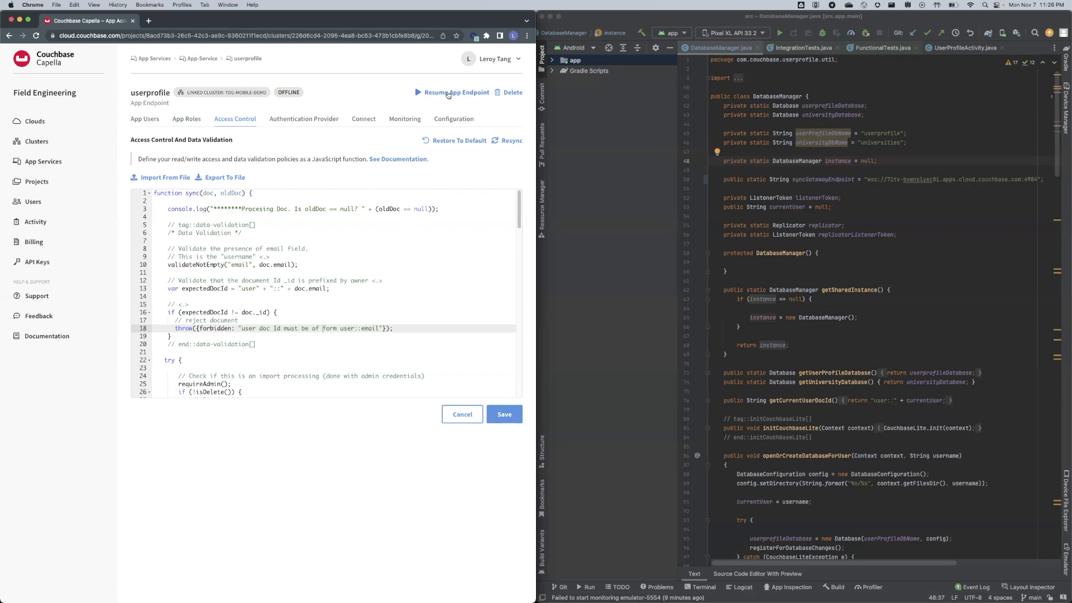
Resume the userprofile app endpoint and acknowledge Capella's confirmation notice.
left_click(139, 125)
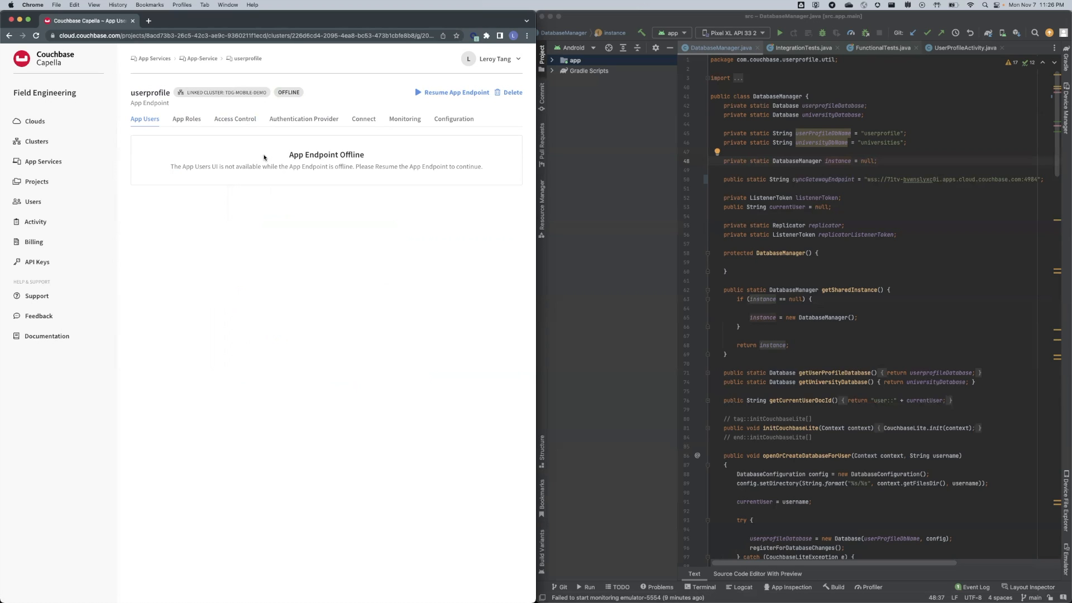
left_click(189, 120)
left_click(137, 120)
left_click(455, 93)
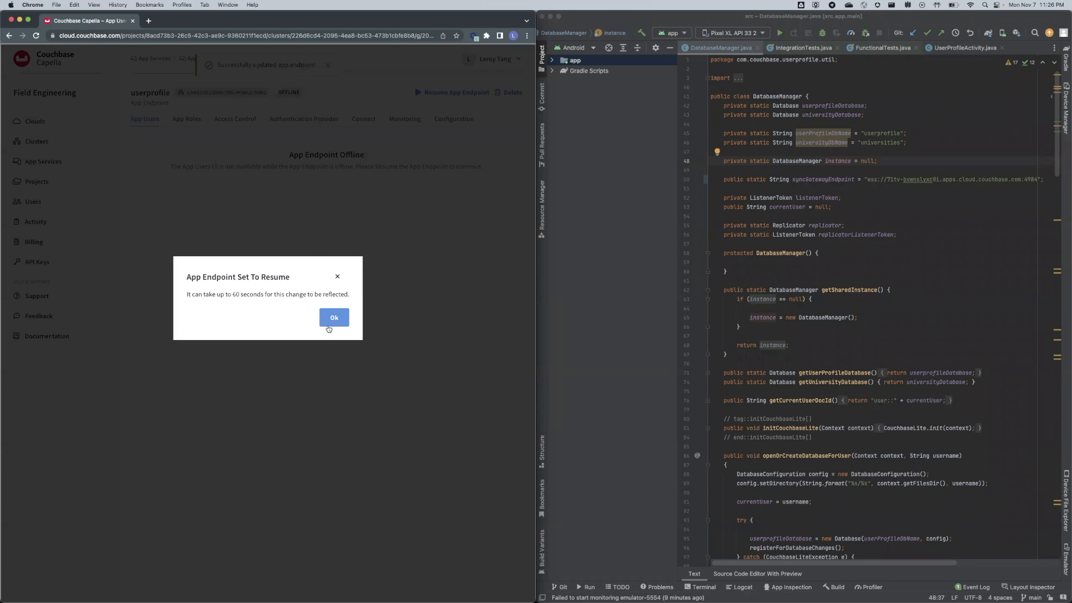
left_click(329, 328)
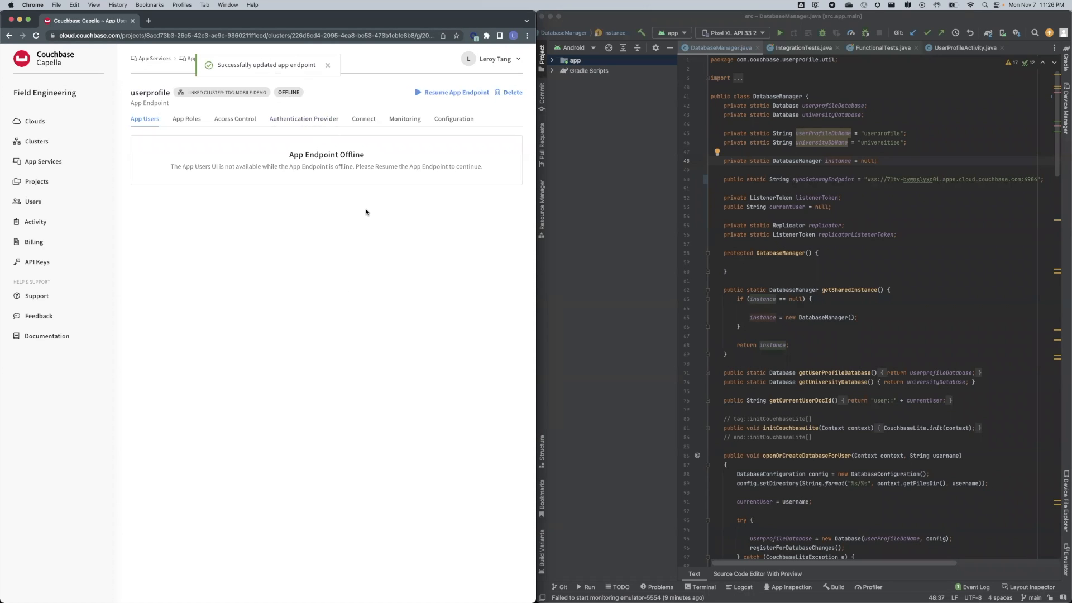
left_click(193, 120)
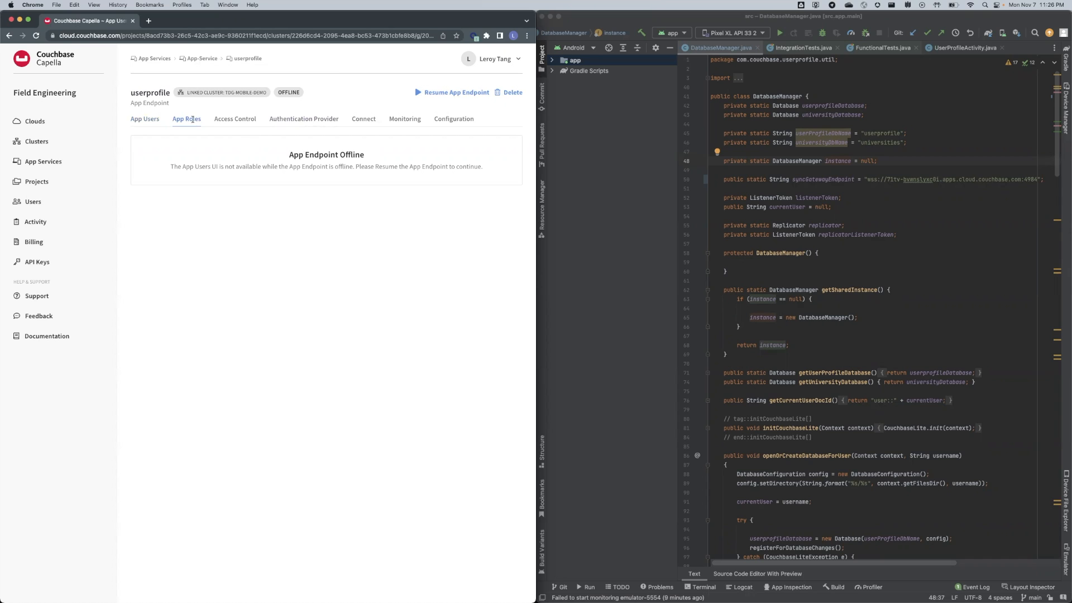
Review the endpoint's access control, authentication providers, connection, monitoring and app users pages.
left_click(248, 123)
left_click(284, 118)
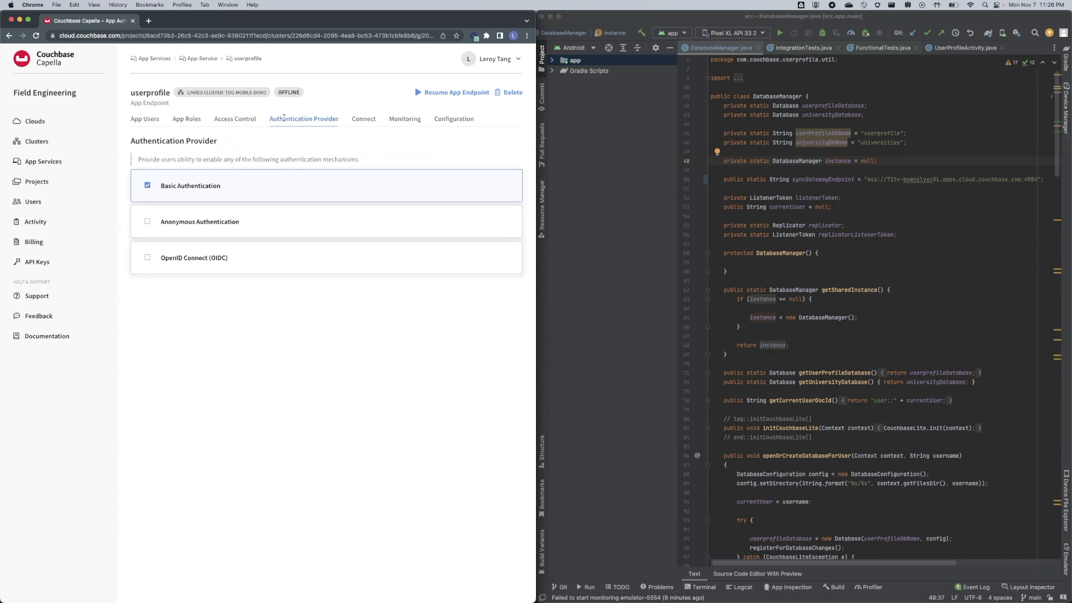
left_click(363, 119)
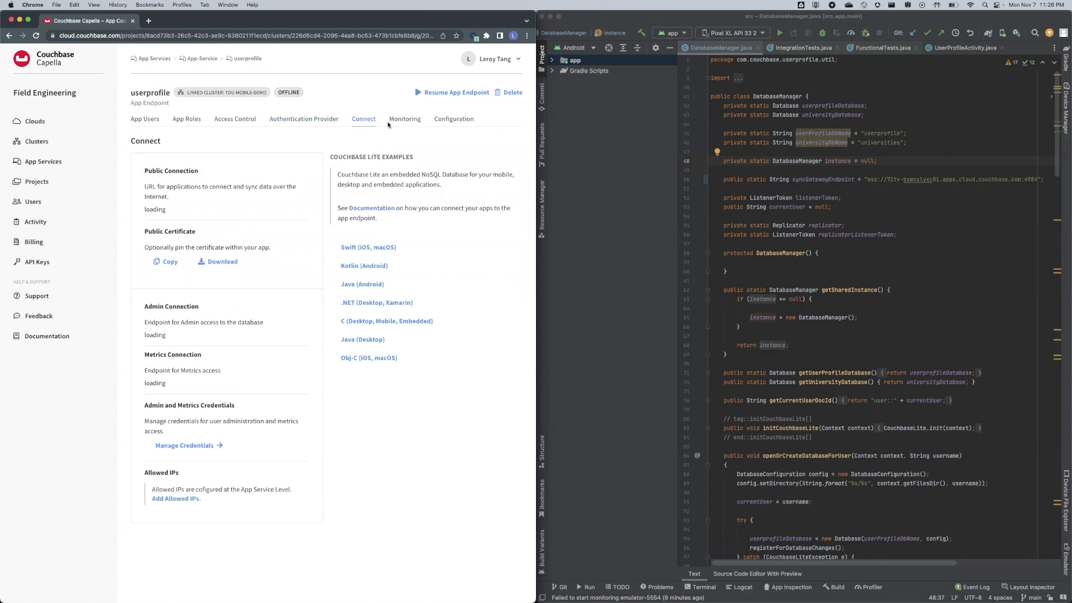
left_click(397, 119)
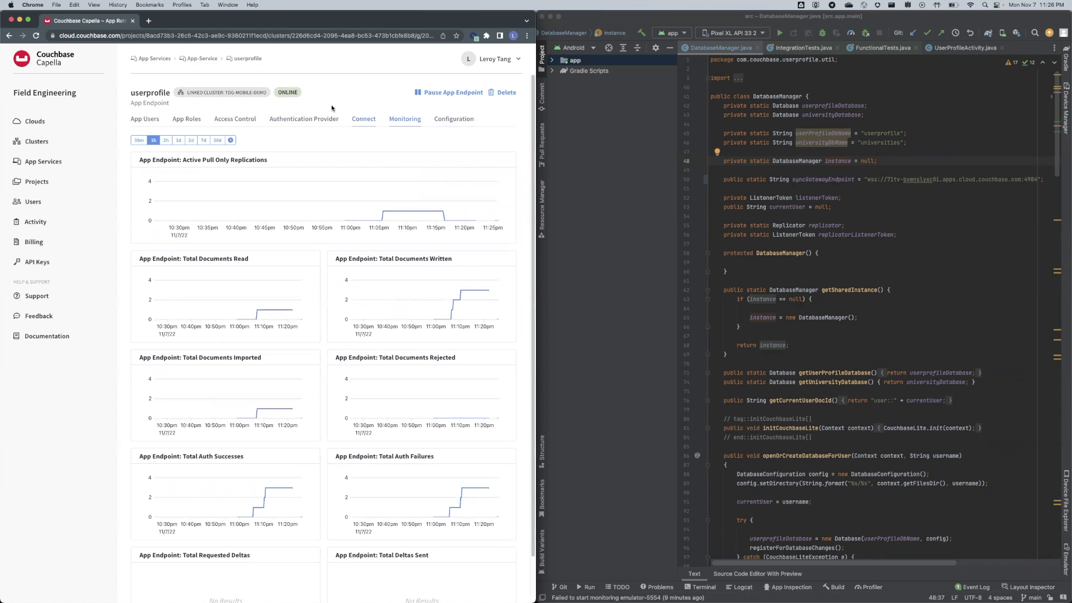
left_click(138, 119)
double_click(266, 95)
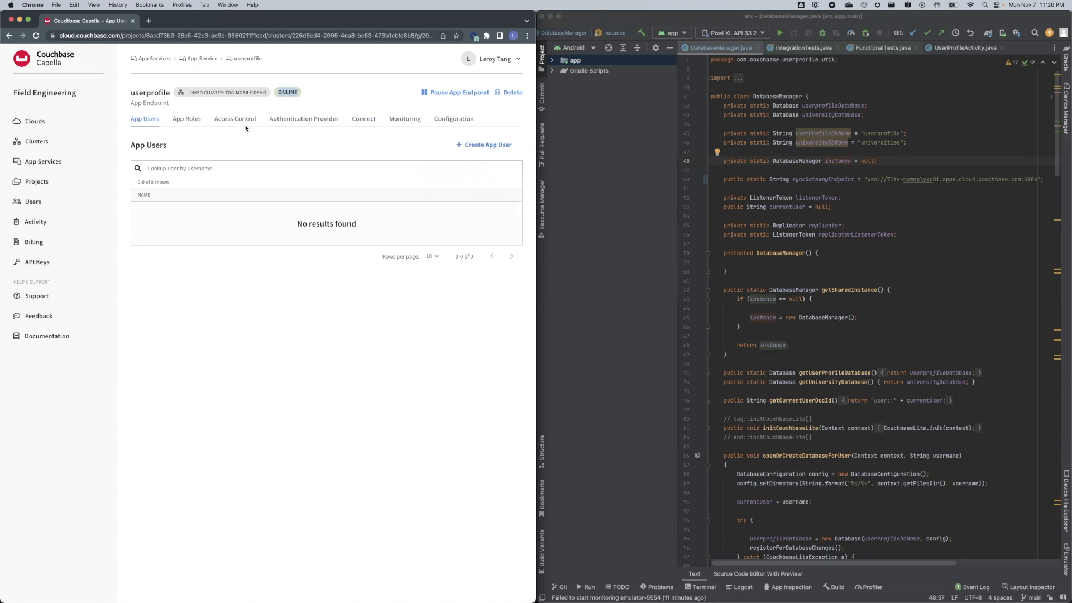
Recheck app roles, providers, connection, monitoring and delta sync settings, ending on the empty App Users list.
left_click(191, 121)
left_click(328, 125)
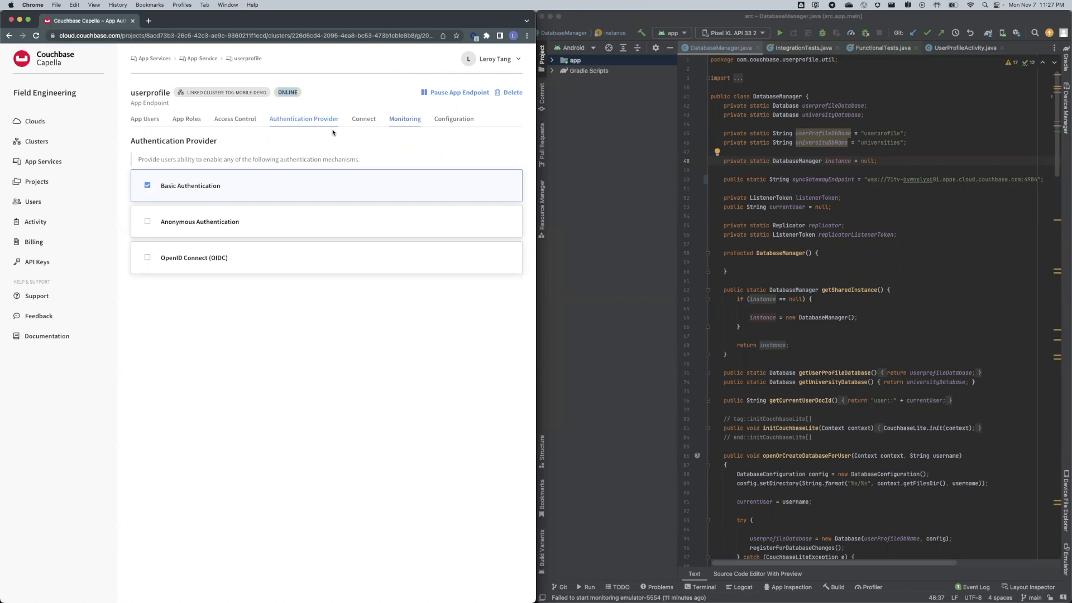
left_click(366, 119)
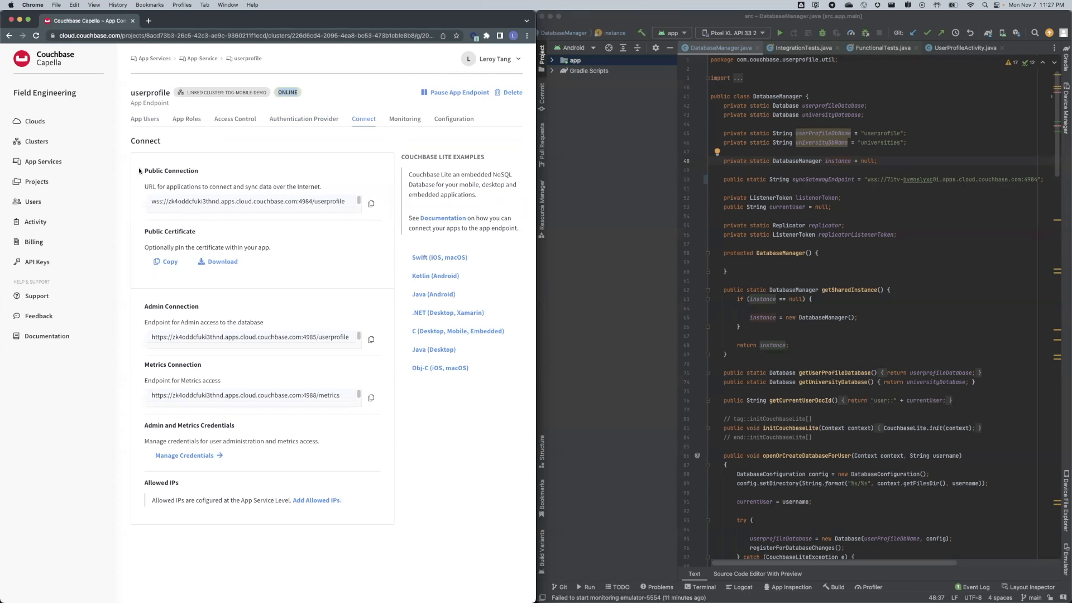
left_click(402, 120)
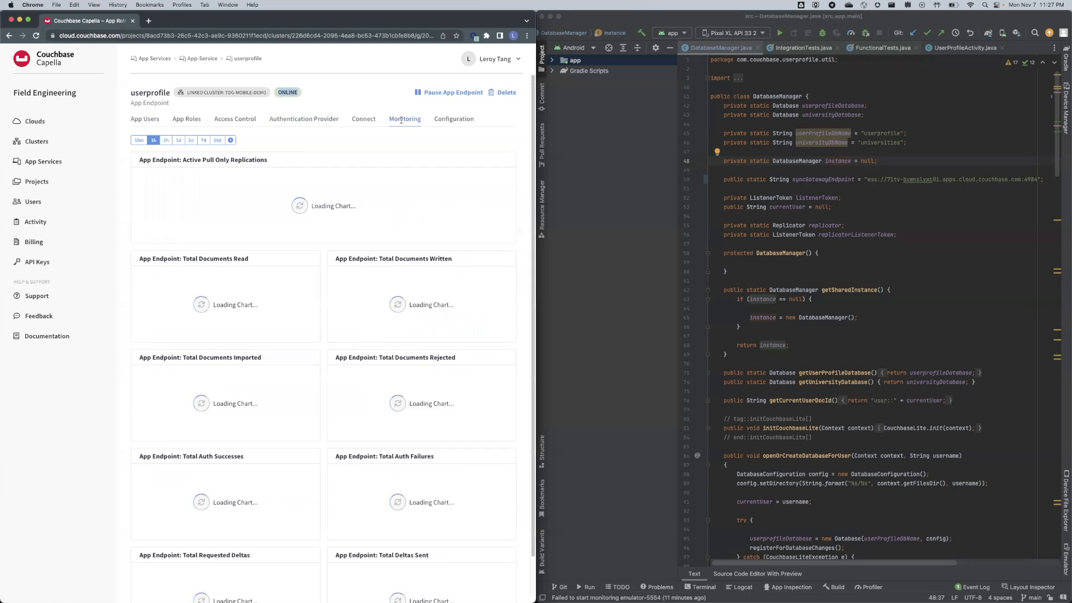
left_click(447, 119)
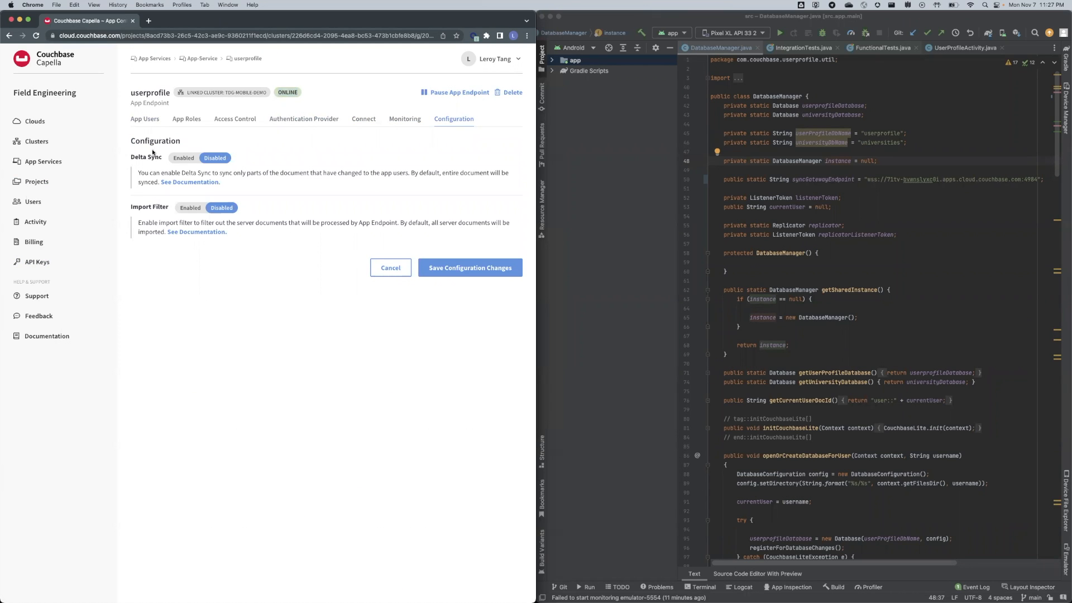
left_click(146, 120)
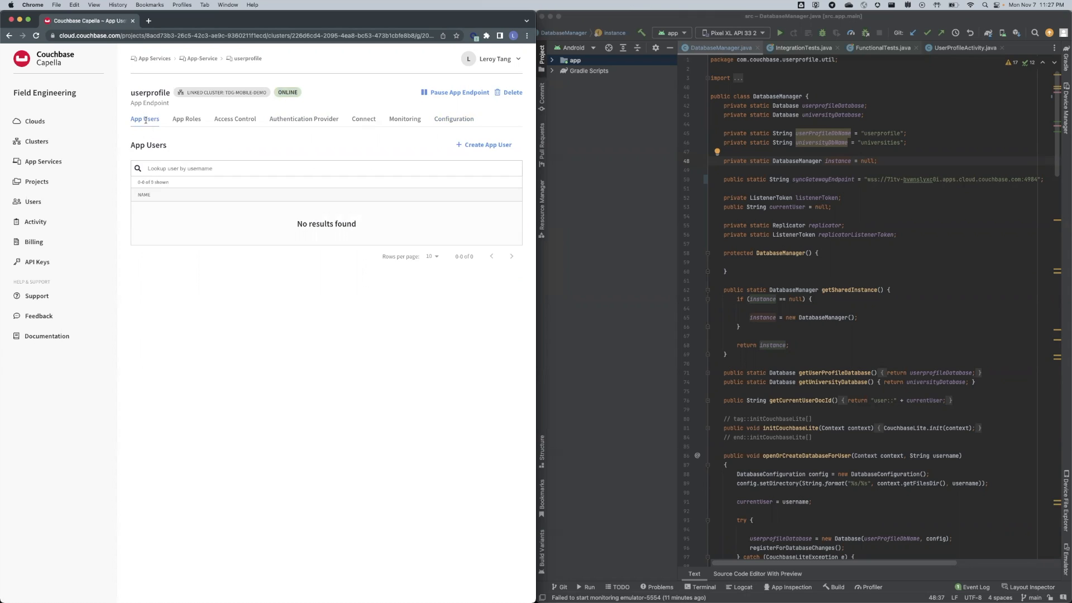
Create an enabled app user with the demo account's username and password, declining Chrome's password save.
left_click(485, 145)
left_click(448, 140)
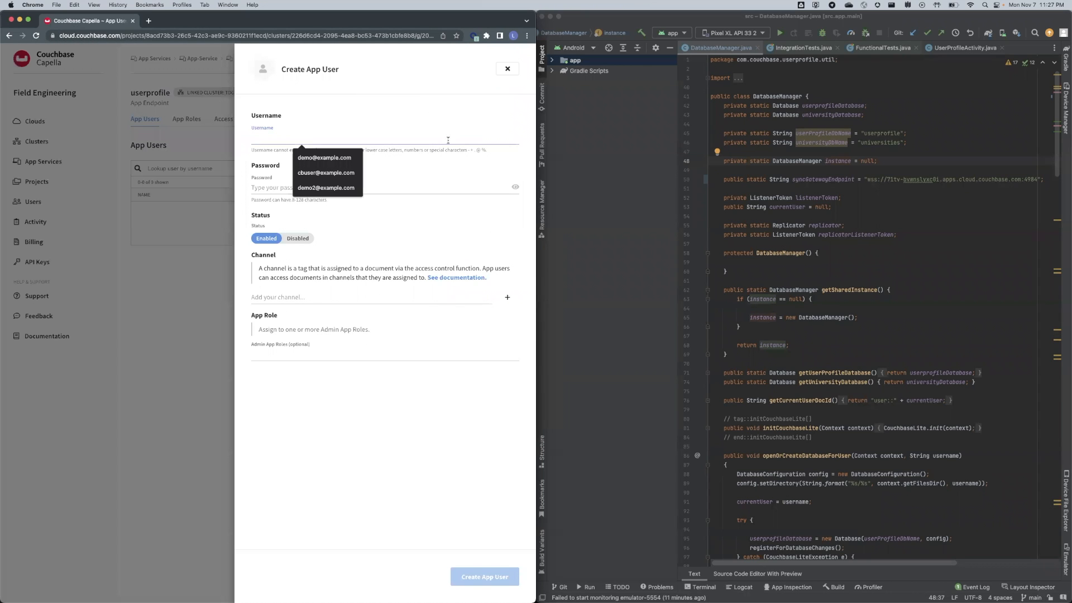
type("demo@e")
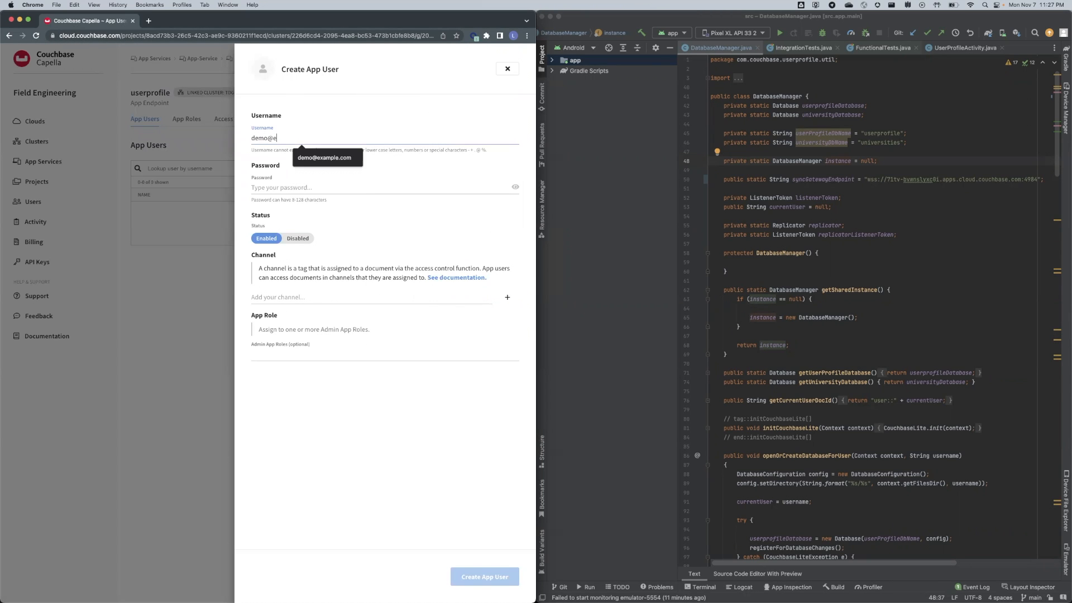
type("xample.com")
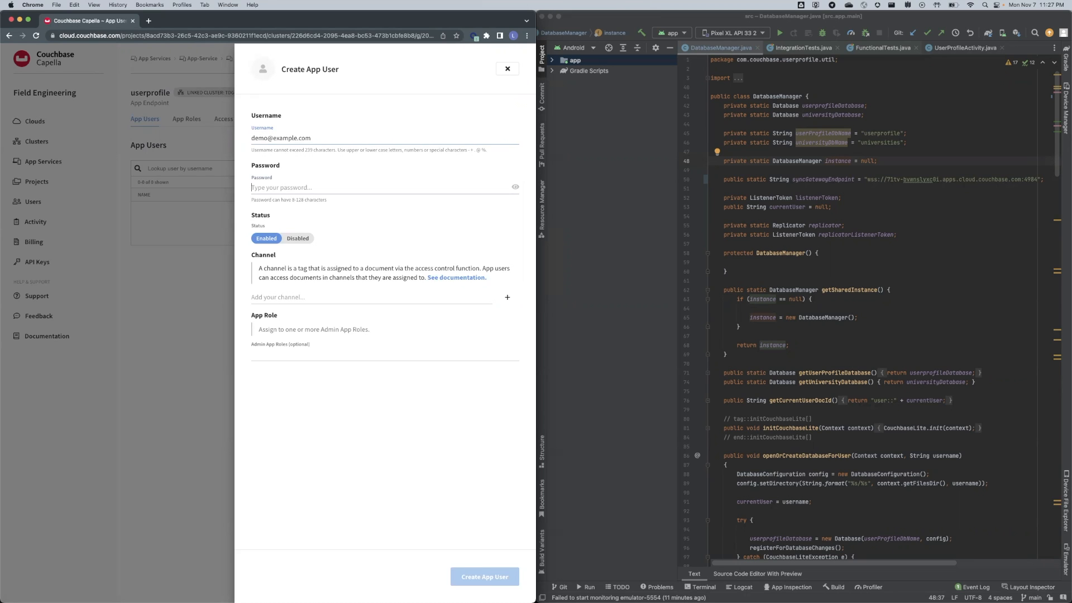
type("••••••")
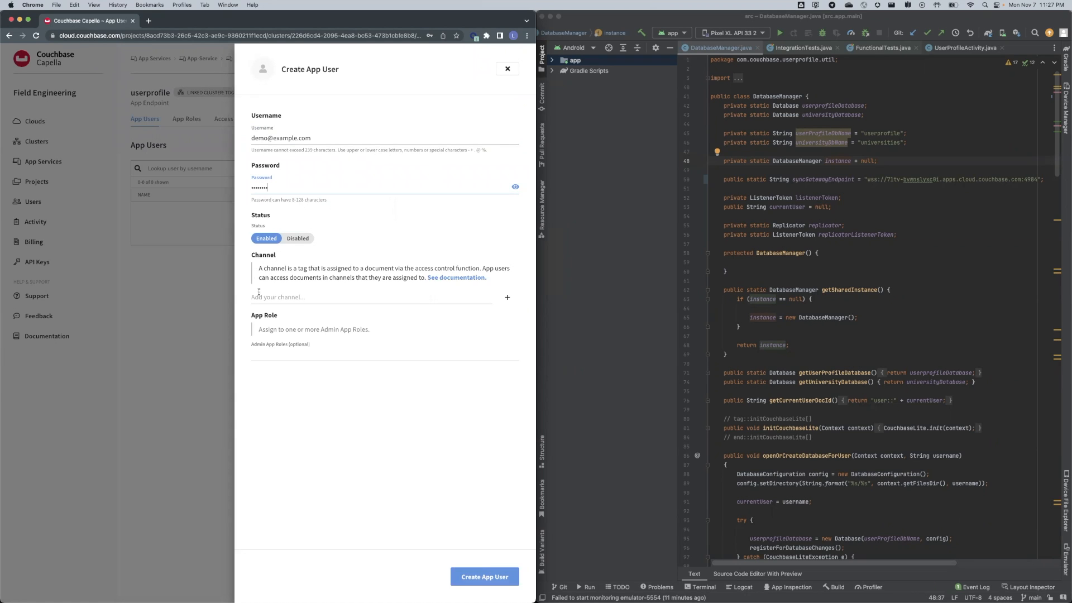
left_click_drag(258, 269, 309, 277)
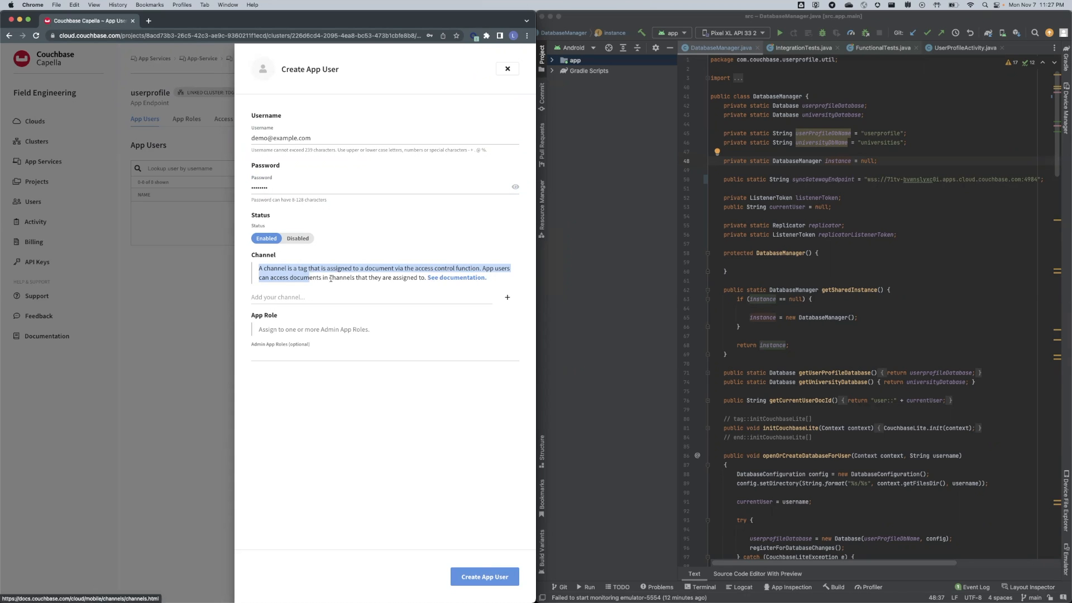
left_click(301, 343)
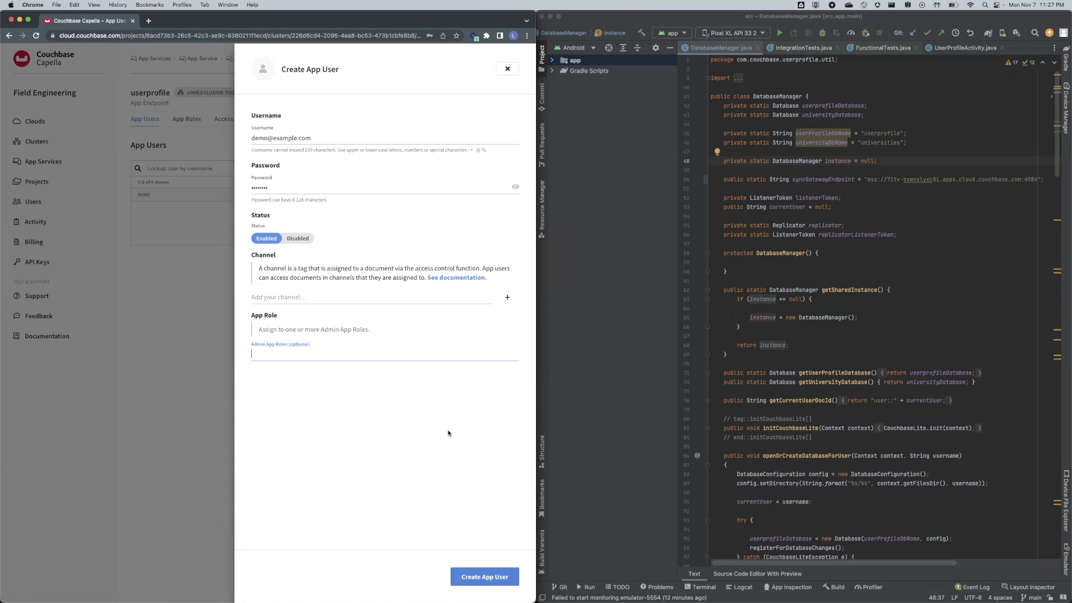
left_click(495, 576)
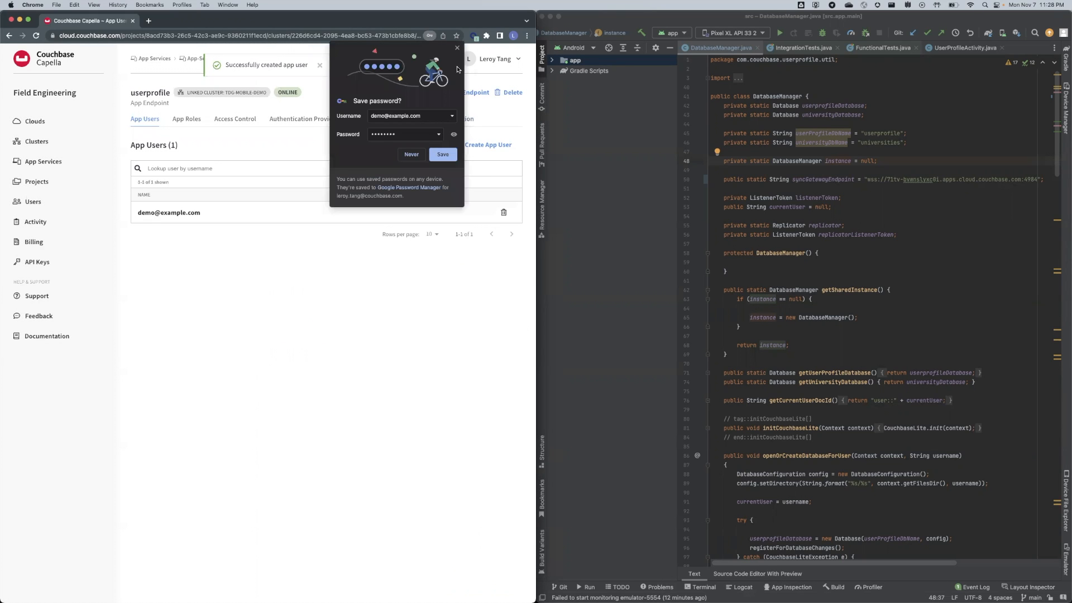
left_click(457, 48)
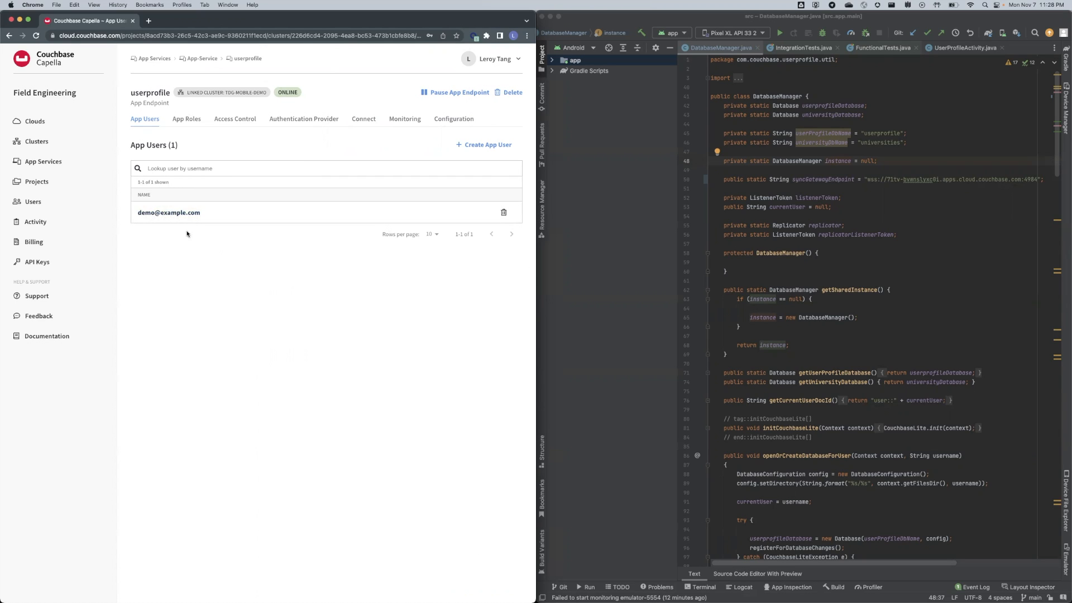
Copy the endpoint's public wss connection URL from its connection details.
left_click(363, 126)
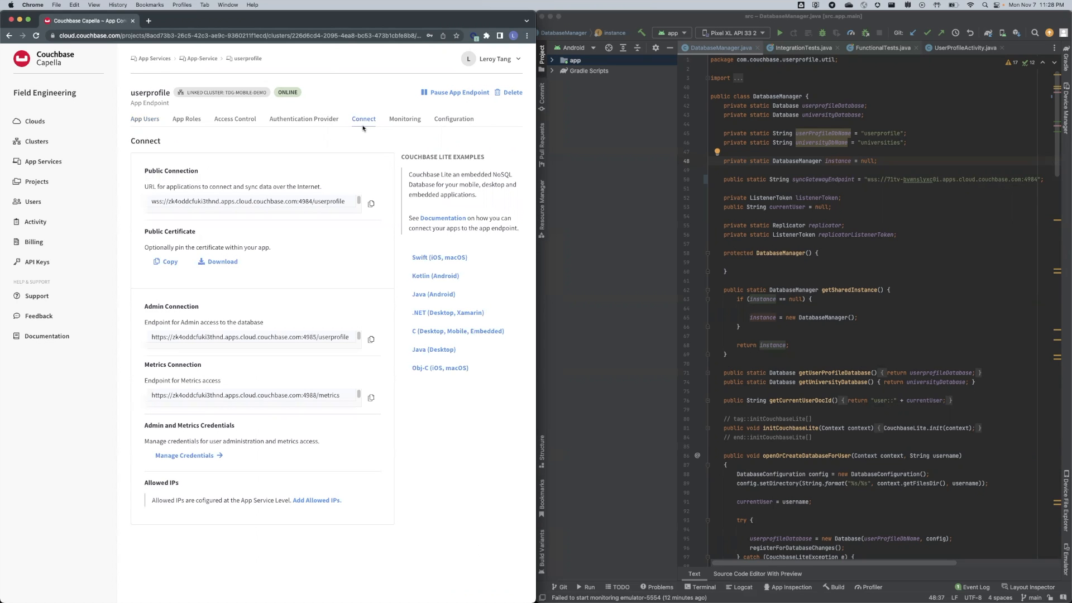
left_click_drag(145, 171, 213, 173)
left_click_drag(148, 201, 312, 201)
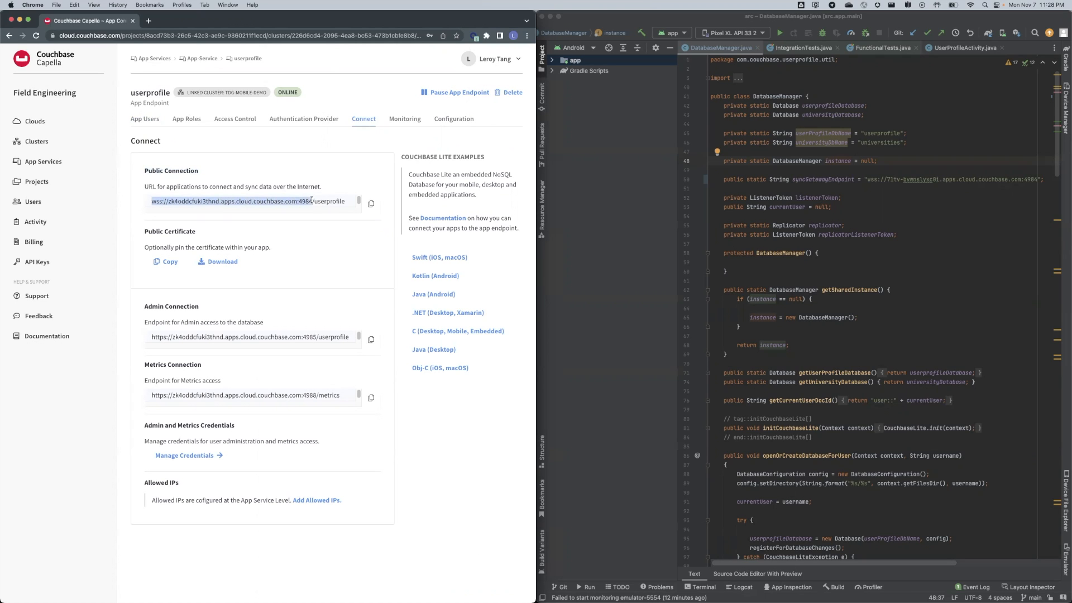
key("super+c")
Replace the syncGatewayEndpoint URL on line 50 of DatabaseManager.java with the copied address.
left_click(848, 207)
left_click_drag(868, 180, 1037, 180)
key("super+v")
left_click(1009, 207)
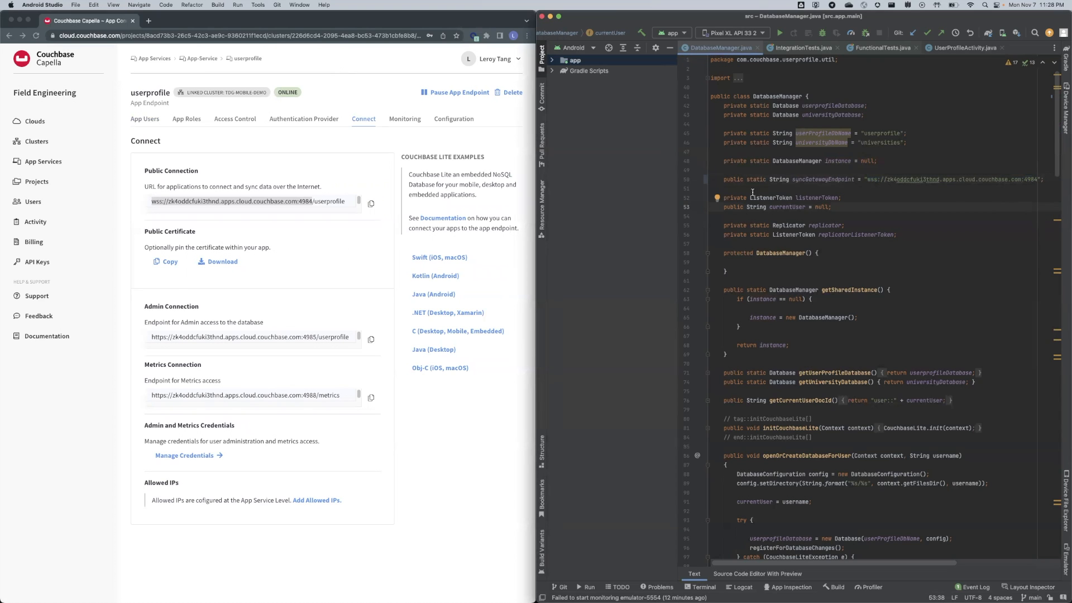
Navigate Clusters > TDG-Mobile-Demo > Buckets > users to the _default scope's collections.
left_click(147, 202)
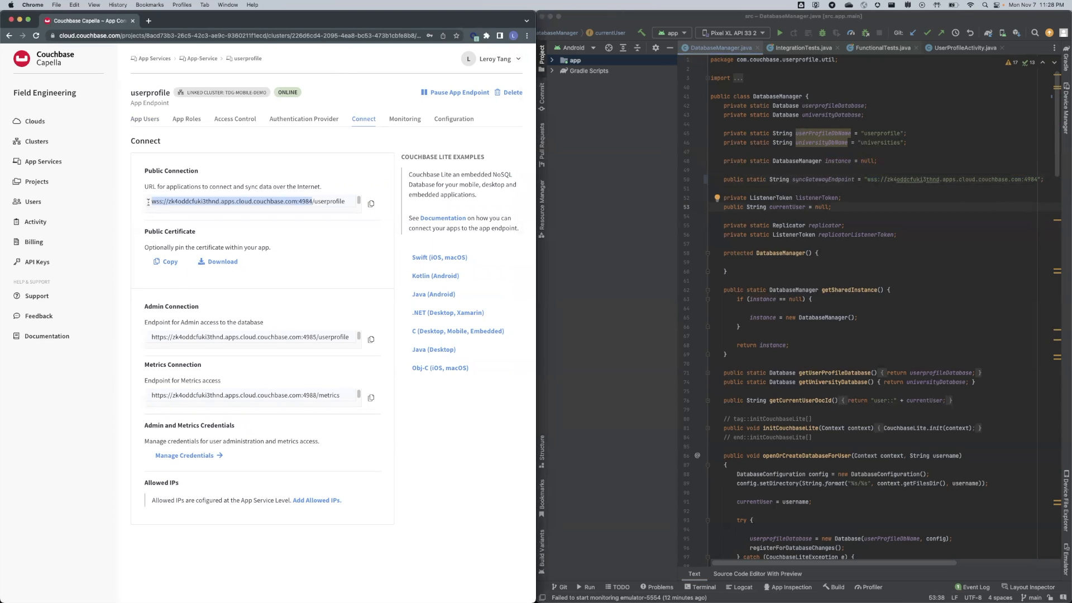
left_click(147, 119)
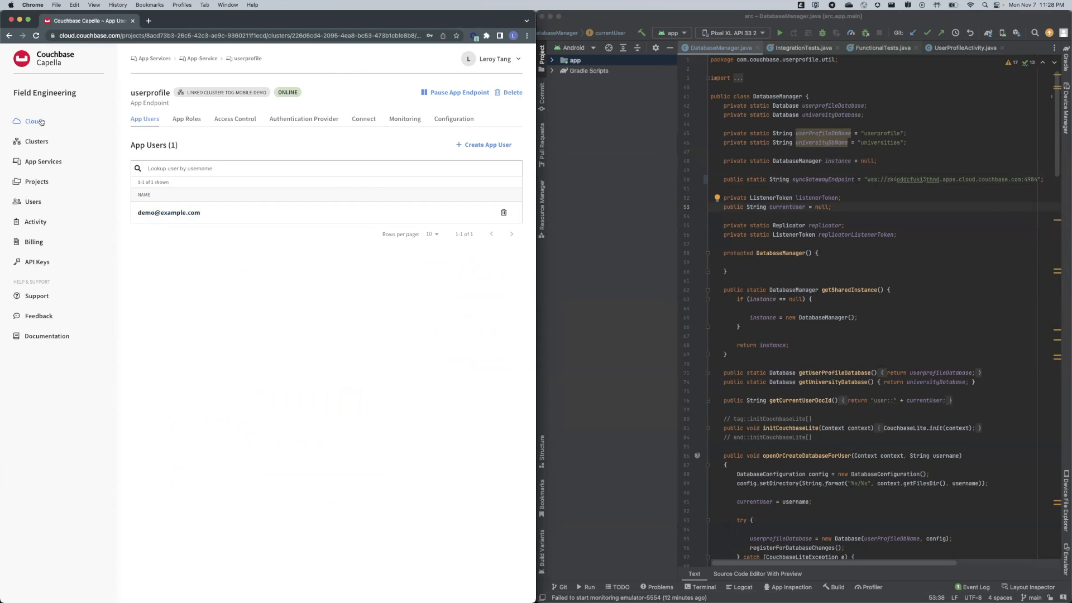
left_click(34, 142)
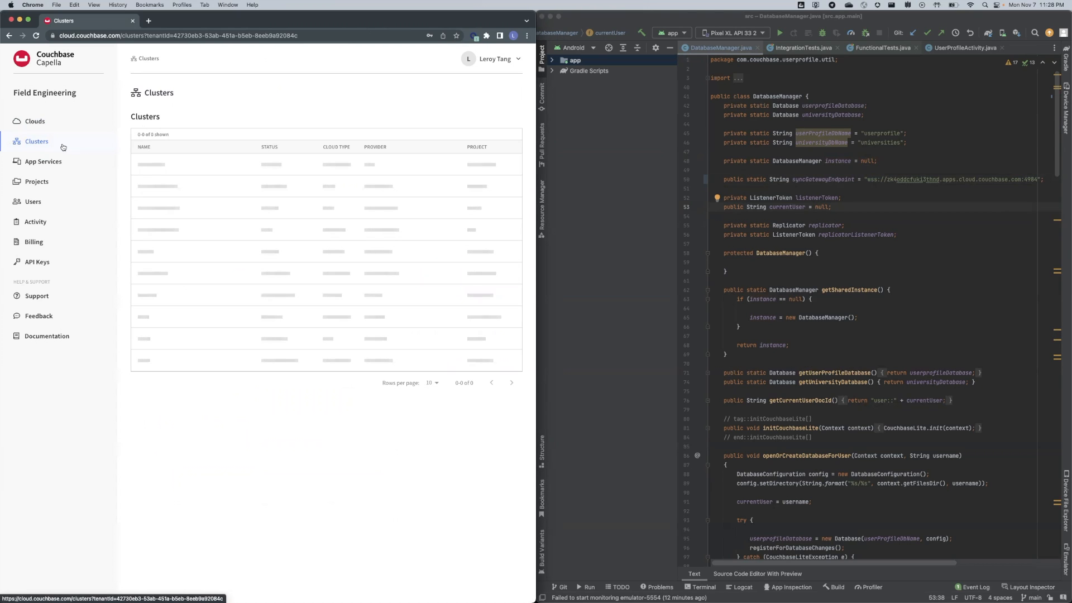
left_click(167, 171)
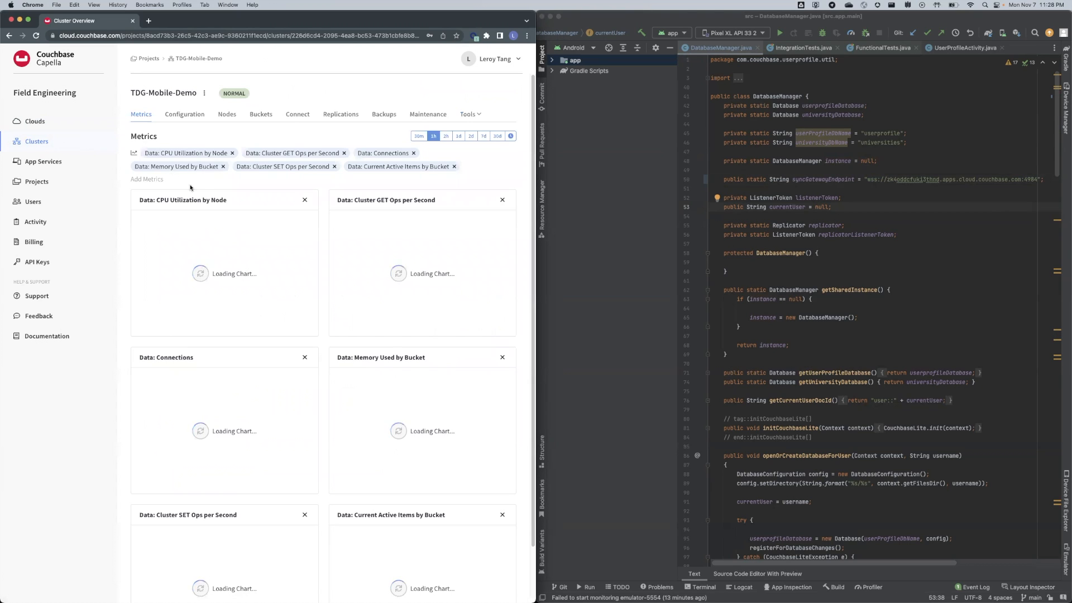
left_click(260, 114)
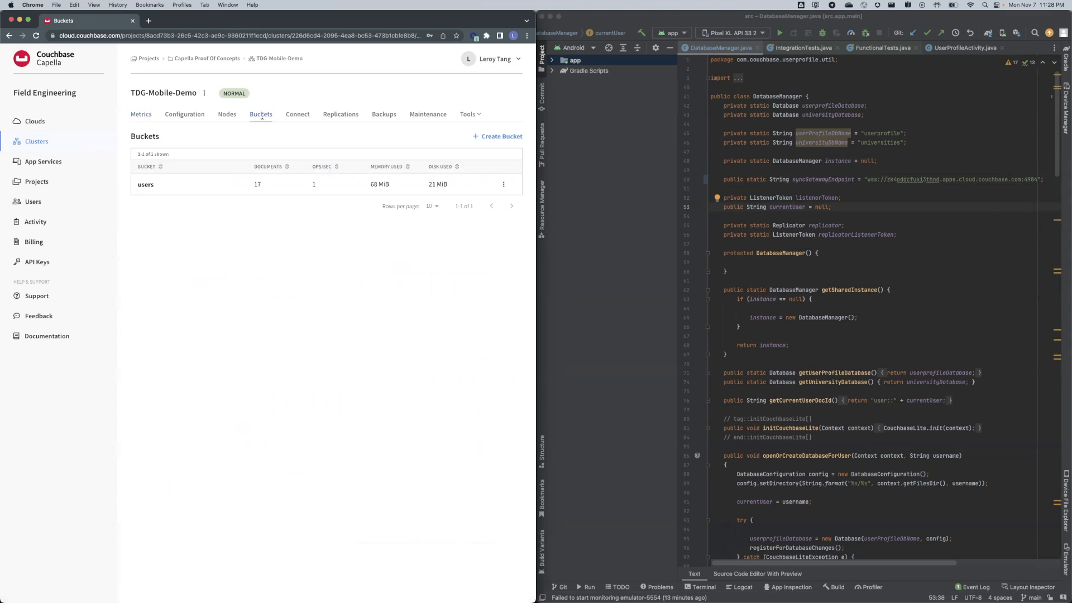
left_click(146, 186)
left_click(141, 142)
left_click(146, 185)
left_click(178, 207)
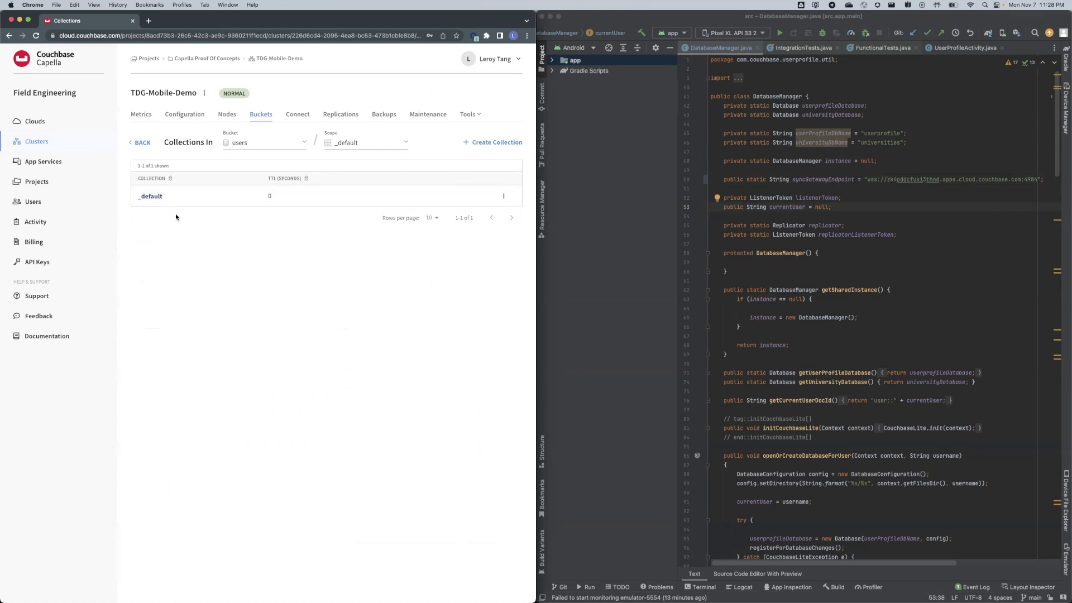
Show the _default collection's documents with the list limit set to 50.
left_click(150, 196)
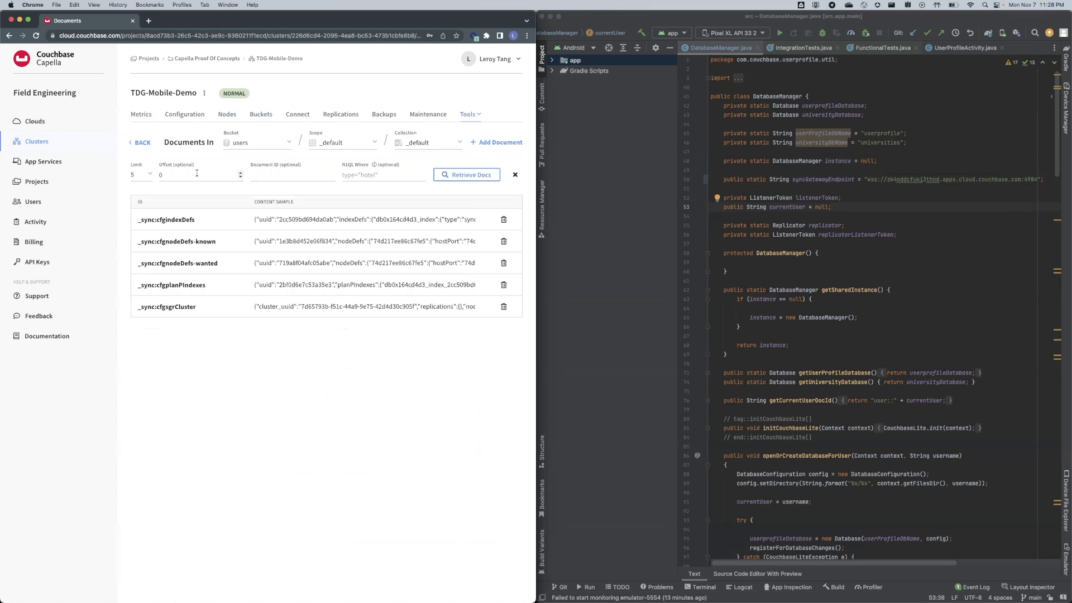
left_click(135, 175)
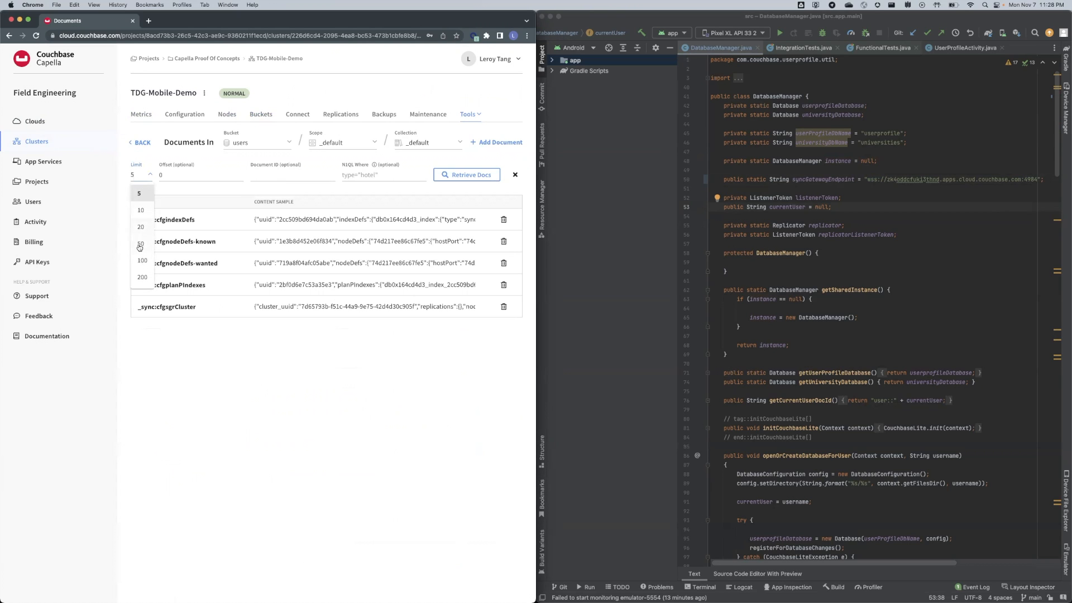
left_click(140, 248)
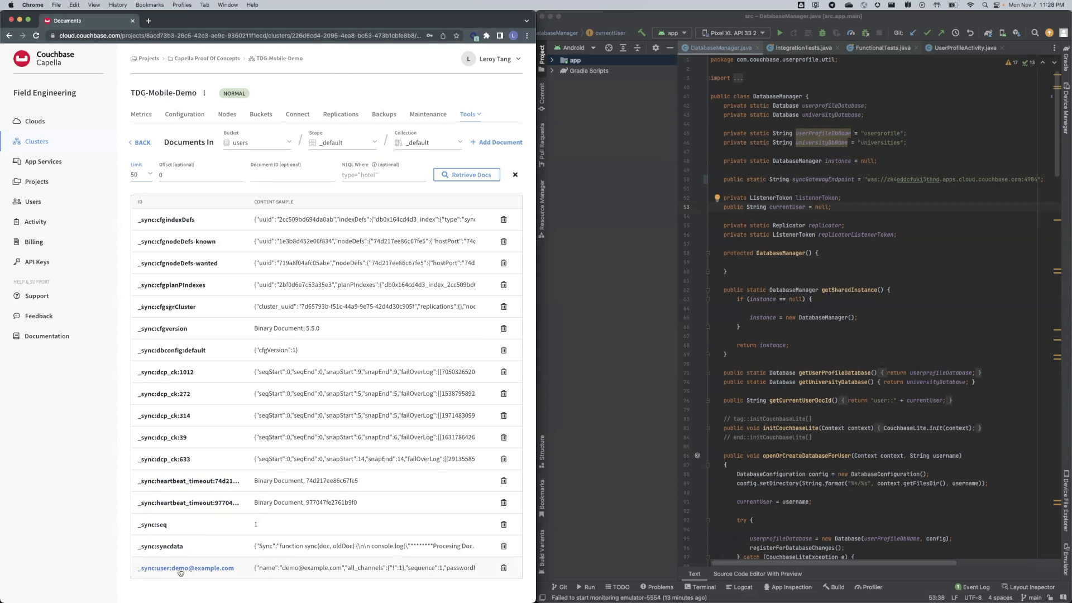
left_click(226, 574)
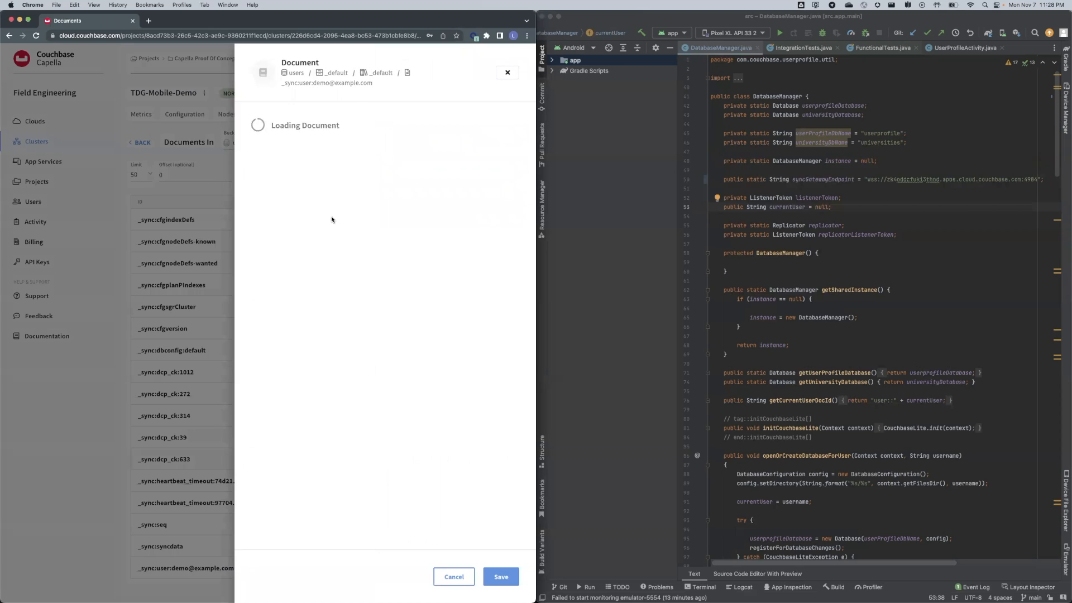
key("super+a")
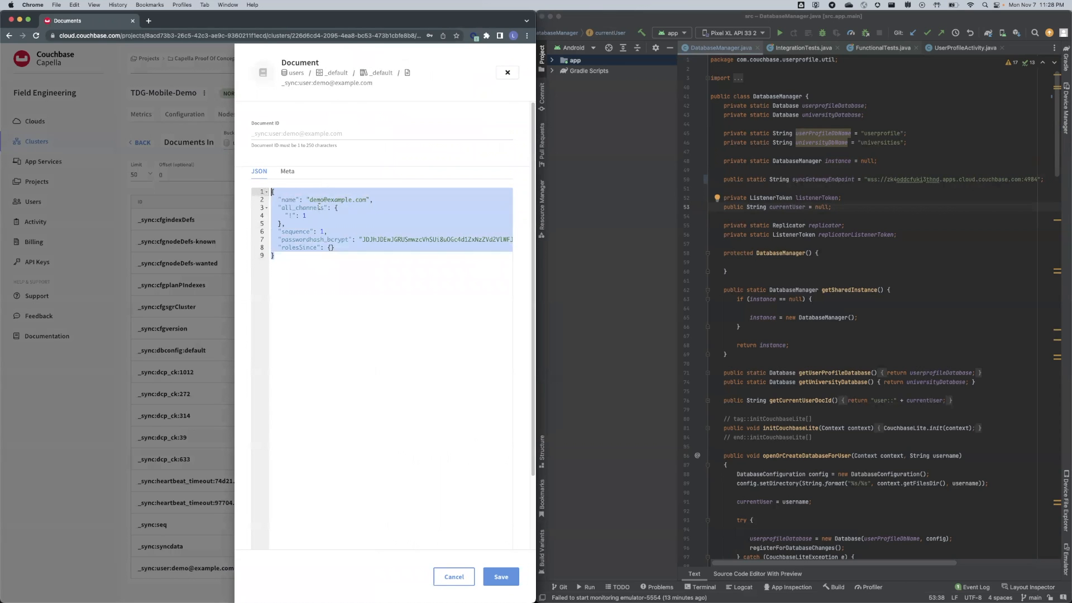
left_click_drag(309, 199, 368, 199)
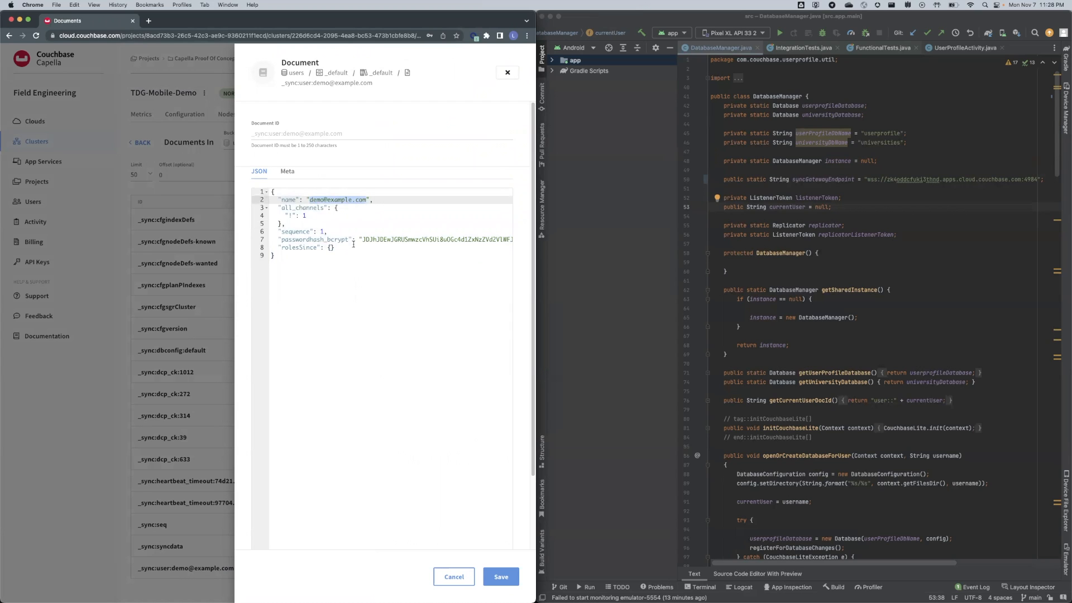
left_click_drag(278, 239, 525, 244)
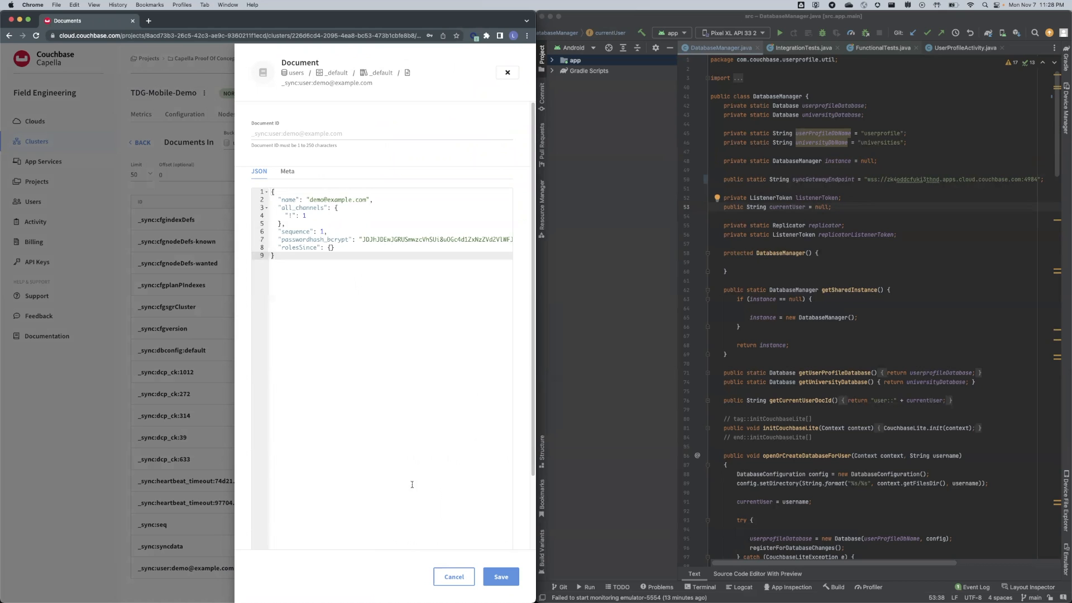
left_click(451, 574)
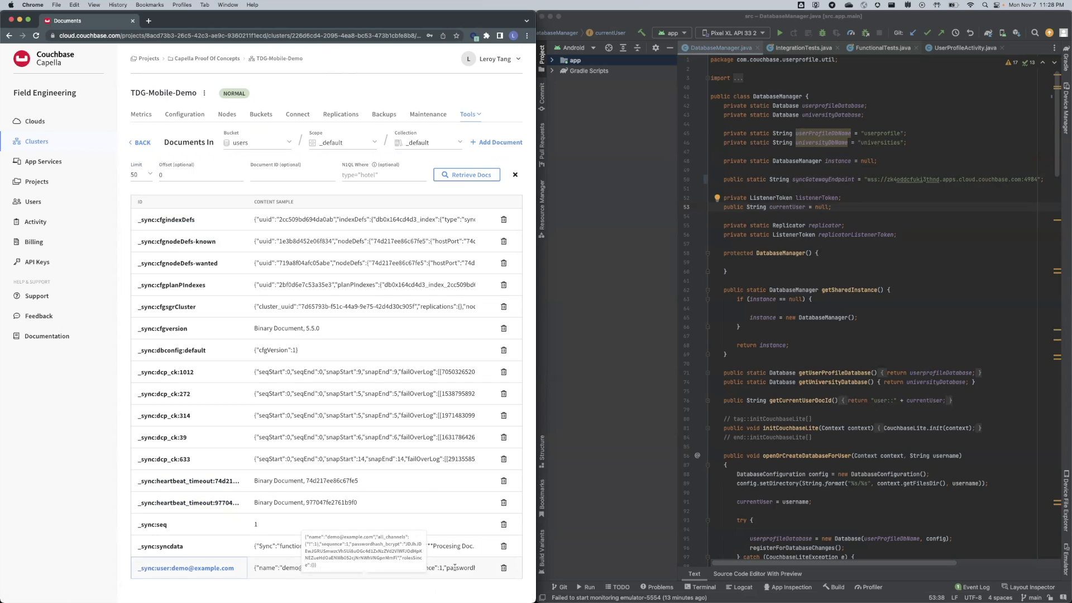
Open Device Manager and start a Pixel XL API 33 data wipe, cancelling its confirmation.
left_click(878, 182)
left_click_drag(867, 179, 1038, 180)
left_click(1035, 216)
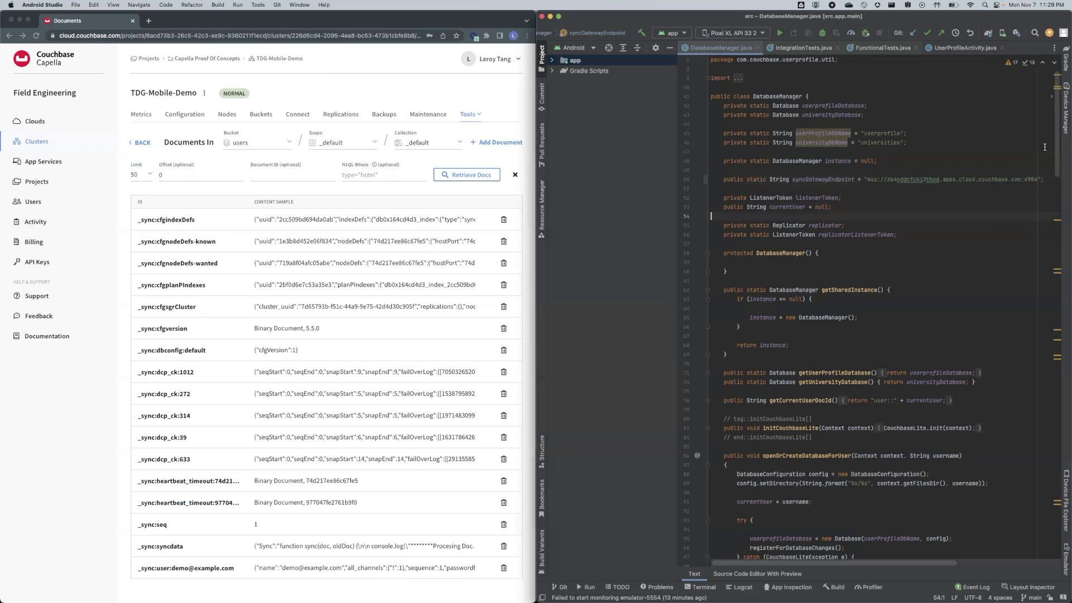
left_click(1065, 131)
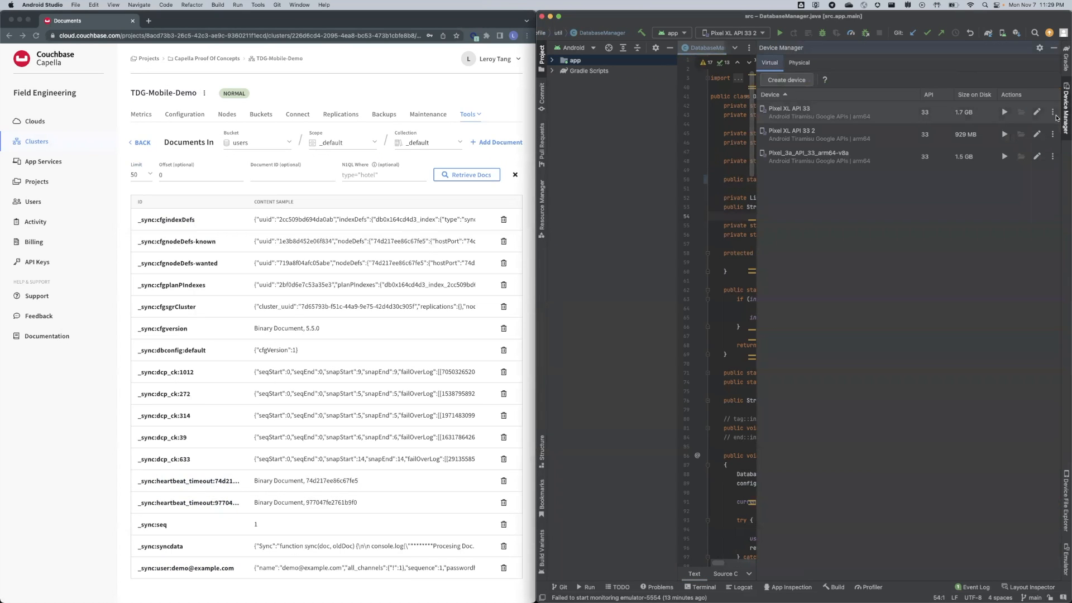
left_click(1052, 112)
left_click(1027, 138)
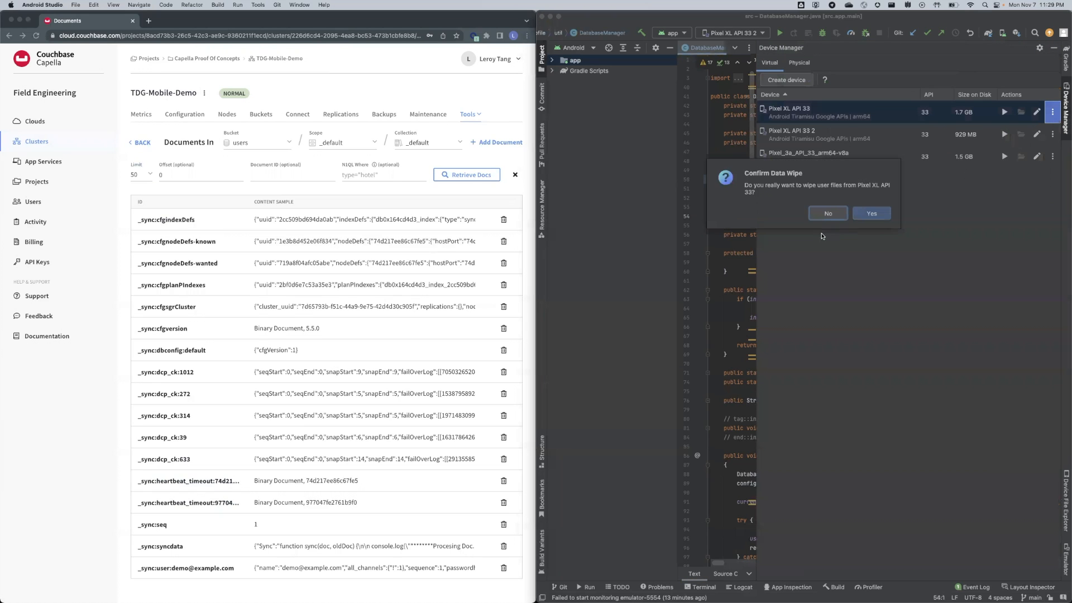
left_click(871, 213)
Wipe data on the second Pixel XL and Pixel_3a emulators, then close Device Manager.
left_click(1052, 135)
left_click(1040, 159)
key("Return")
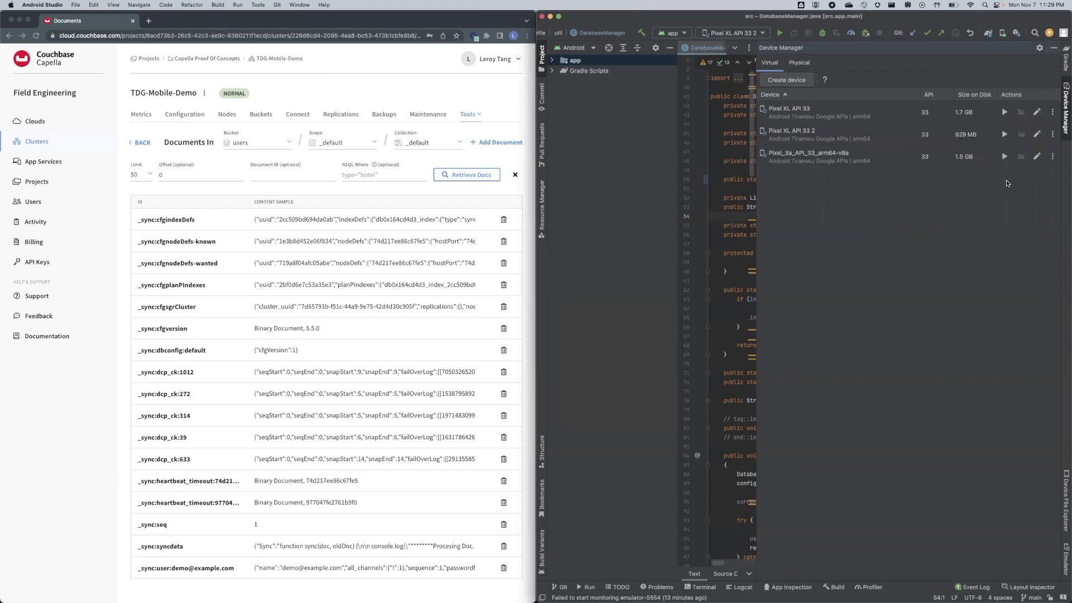
left_click(1053, 157)
left_click(1028, 183)
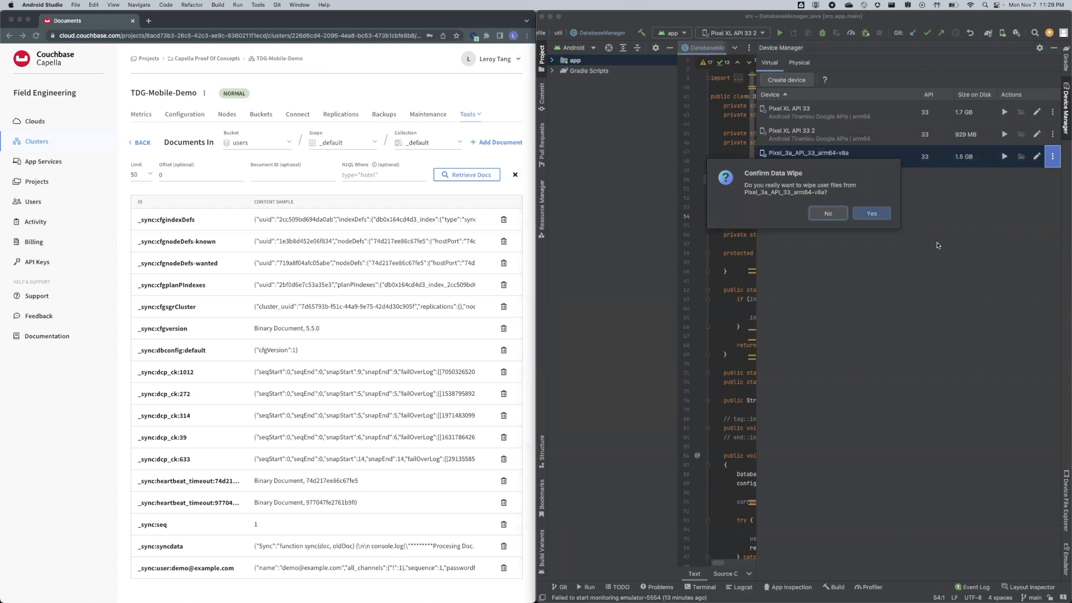
left_click(881, 216)
left_click(1066, 104)
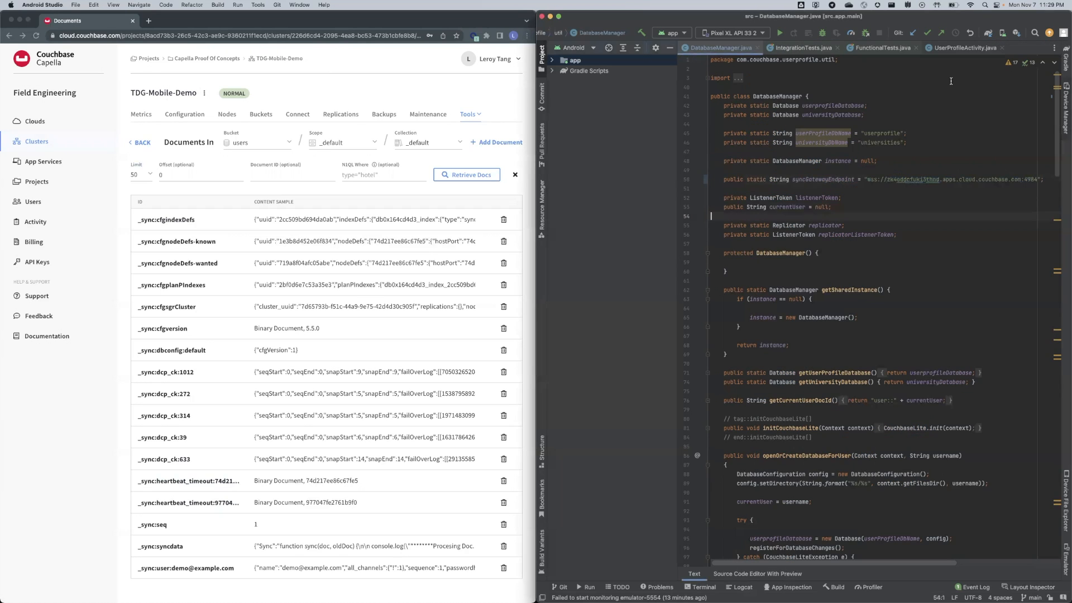
Run the app on the Pixel XL API 33 2 emulator while opening TDG-Mobile-Demo's users bucket in Capella.
left_click(778, 36)
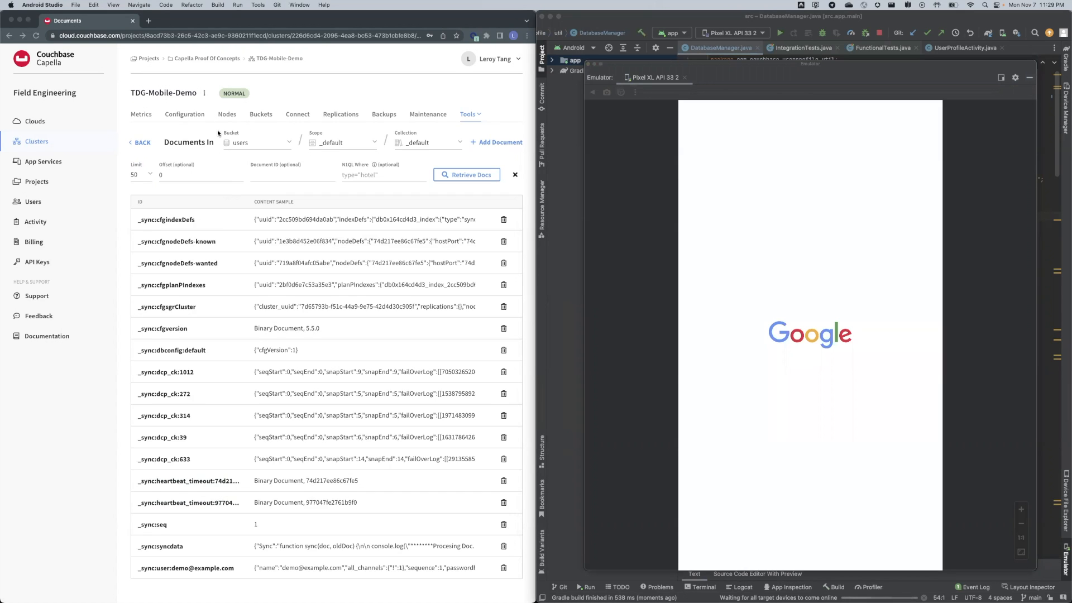
left_click(297, 114)
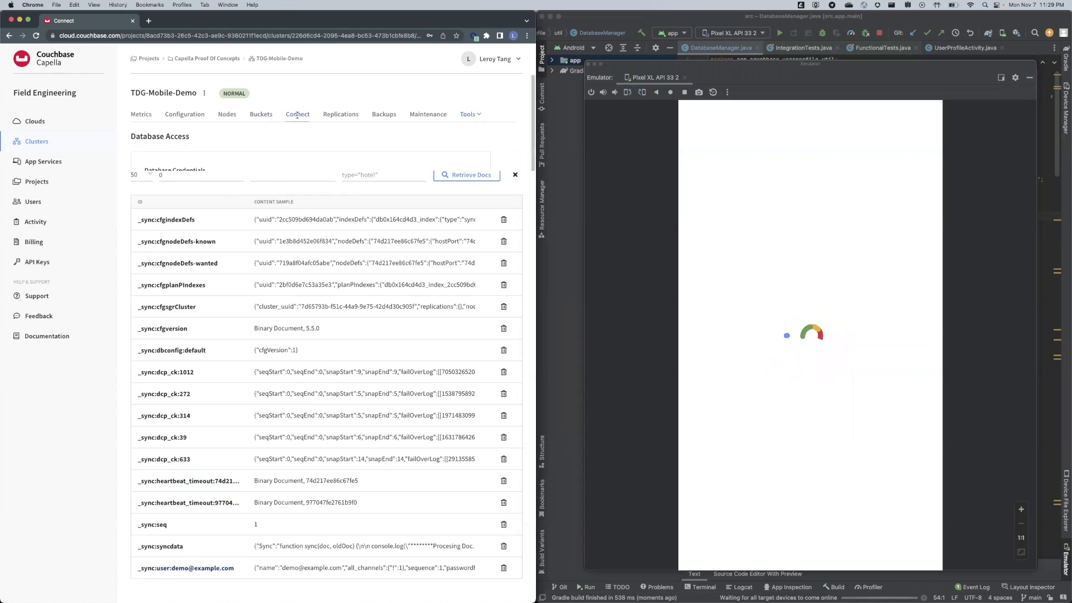
left_click(43, 162)
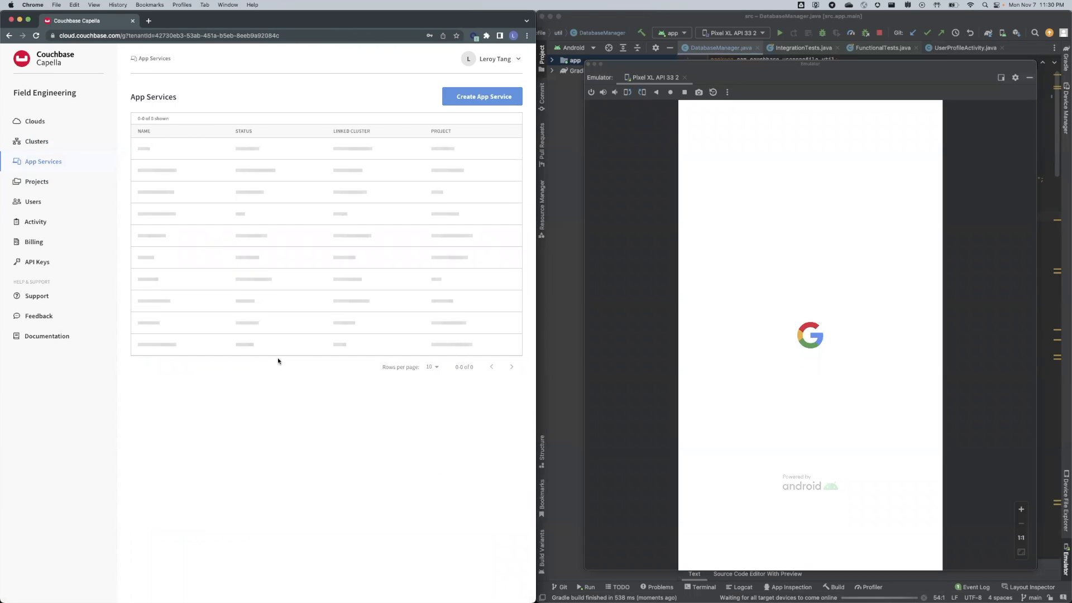
left_click(35, 141)
left_click(157, 174)
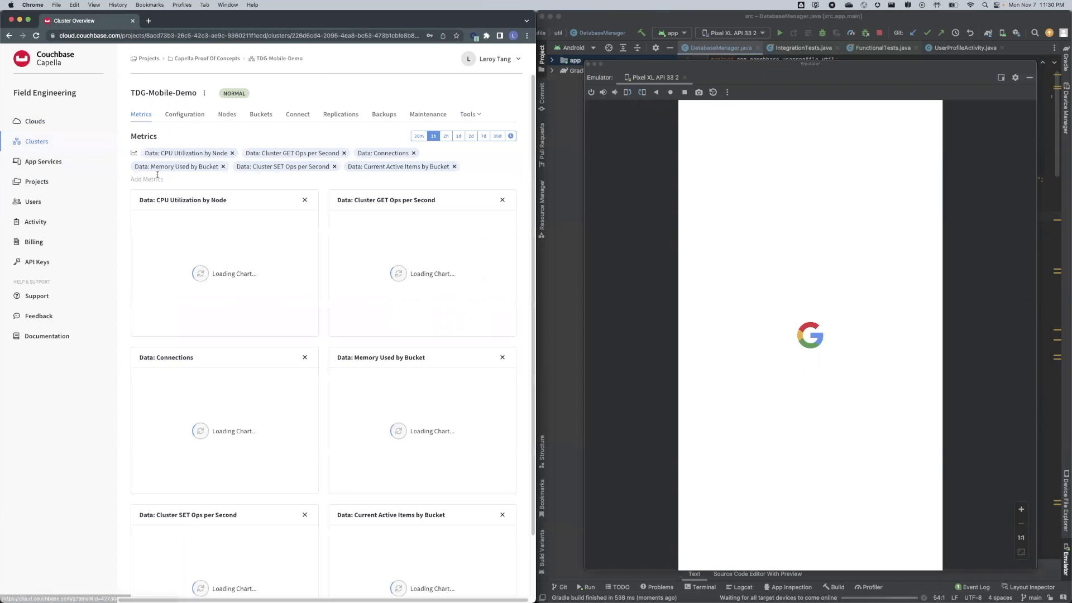
left_click(262, 114)
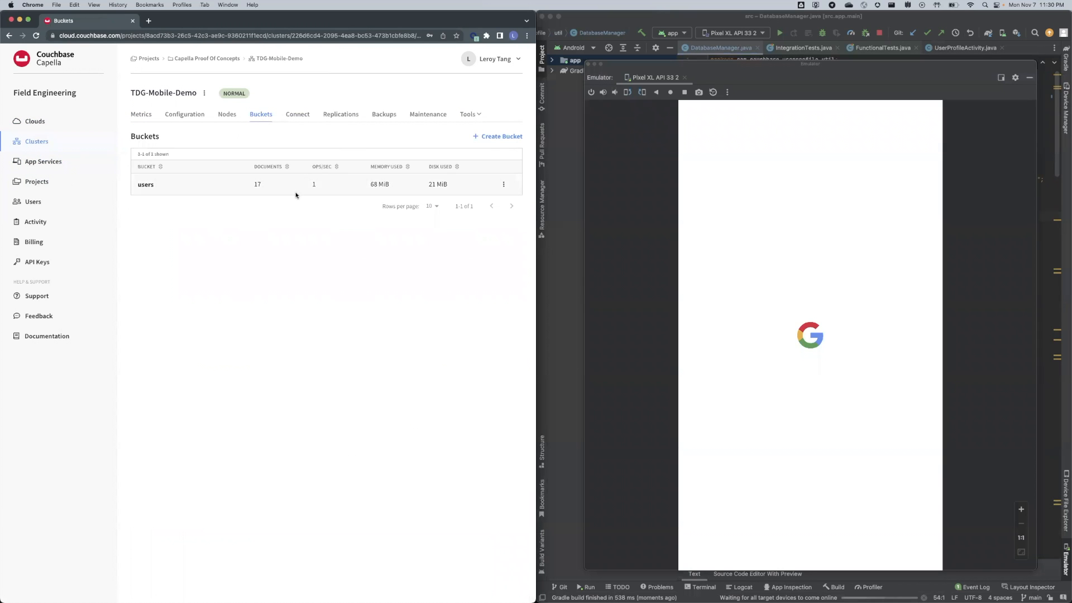
left_click(145, 185)
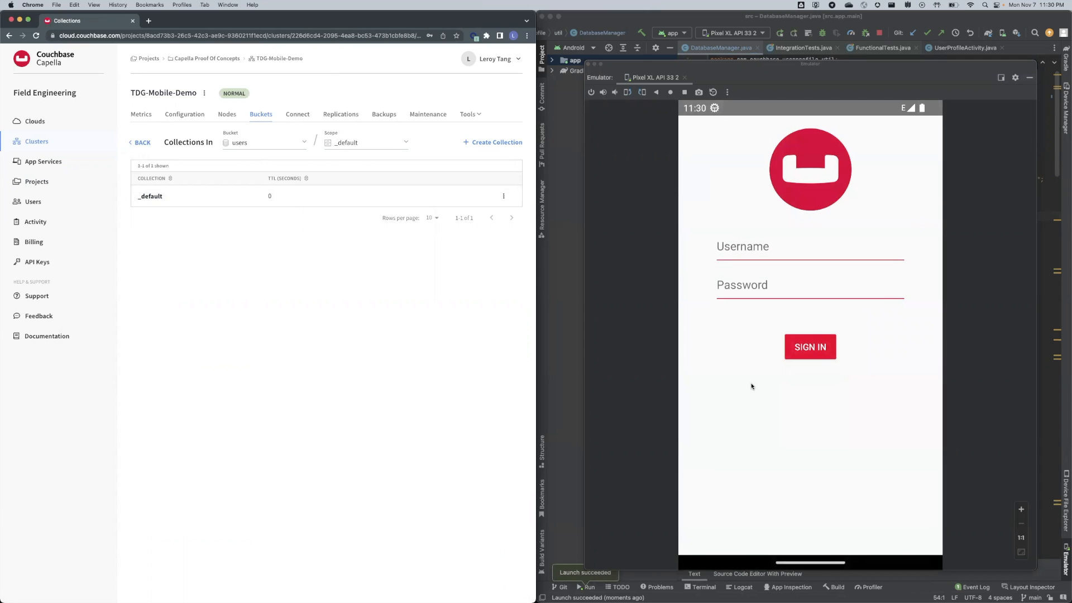
List the _default collection's documents, then sign into the app with the demo account's username and password.
left_click(151, 197)
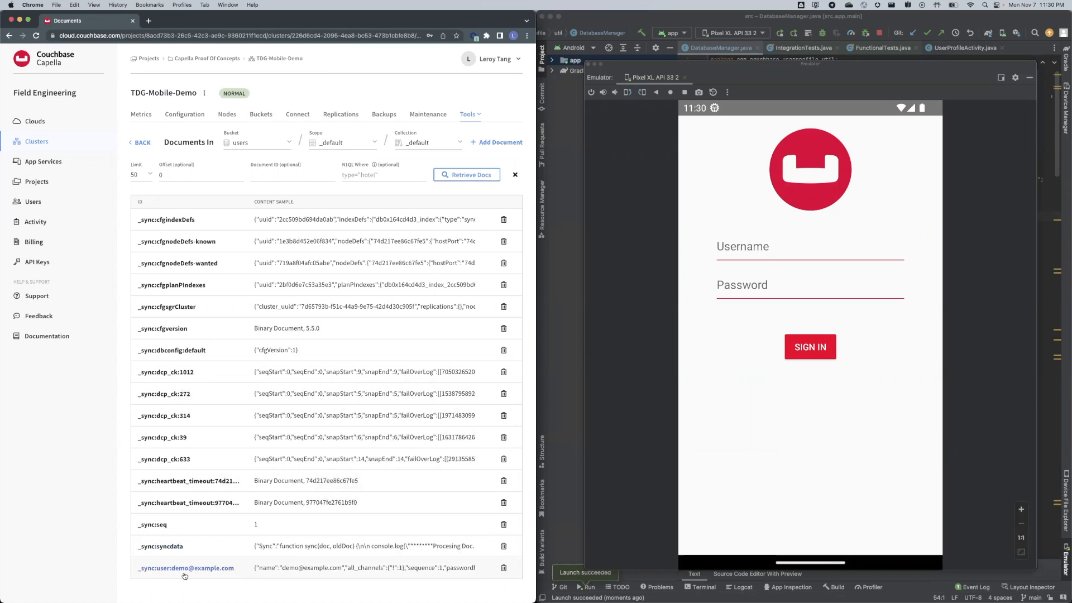
left_click(729, 256)
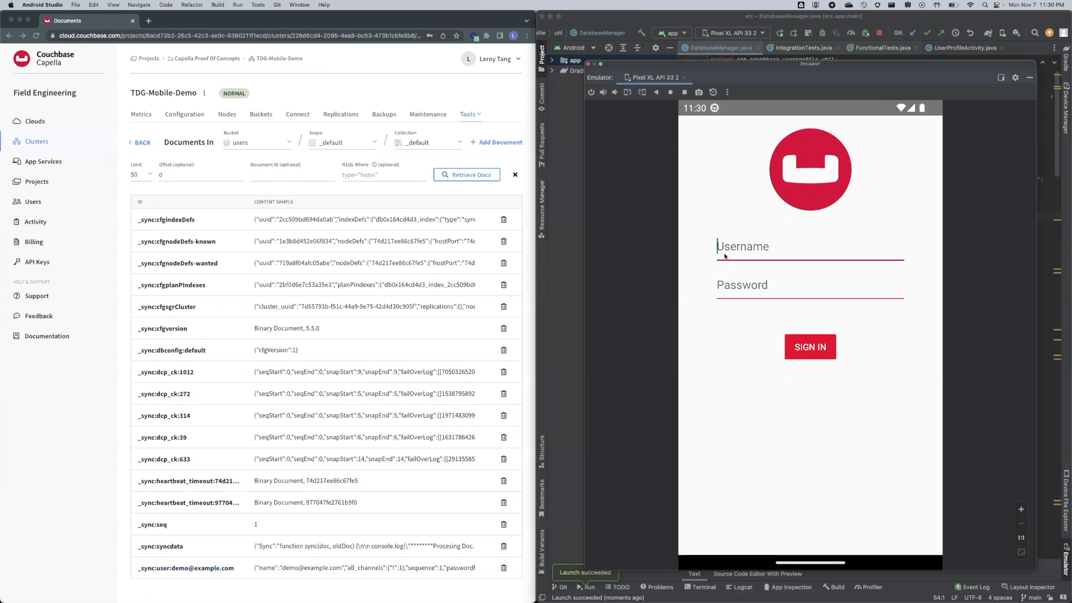
type("demo@example.com")
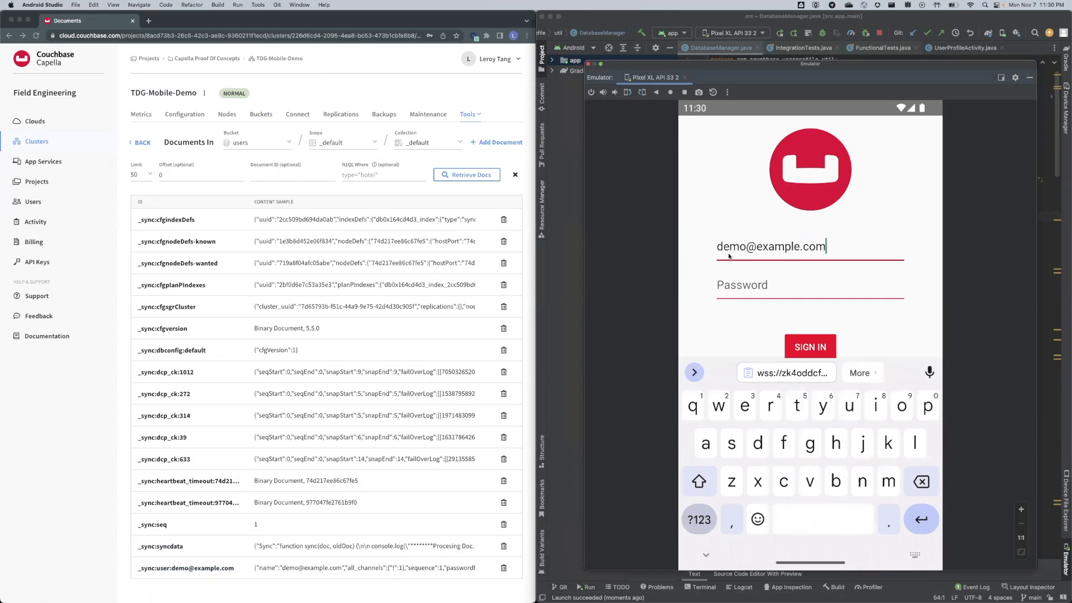
key("Tab")
type("P")
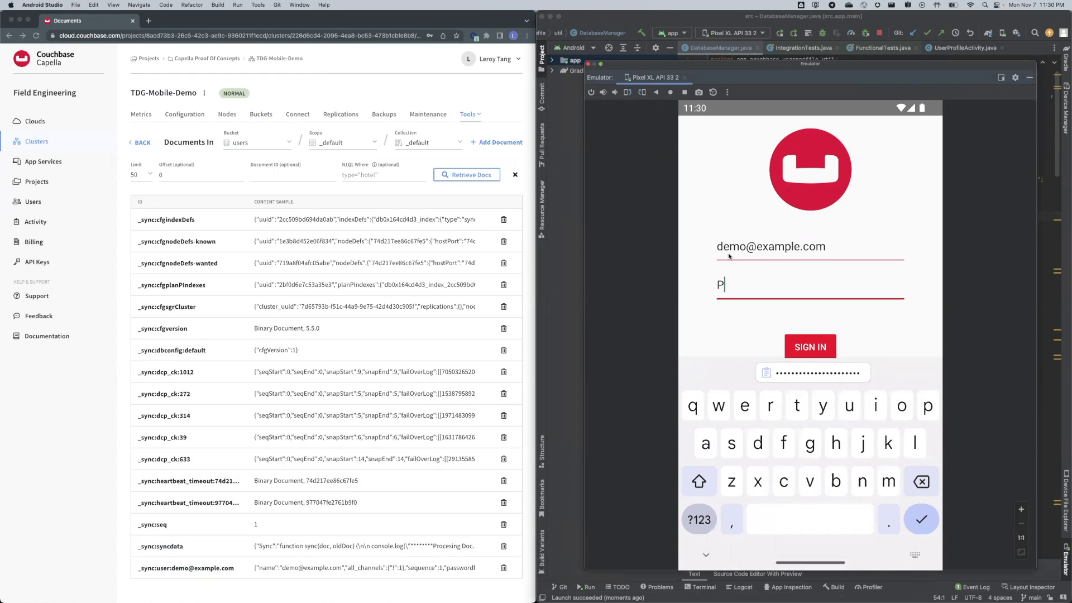
type("w12345!")
left_click(804, 342)
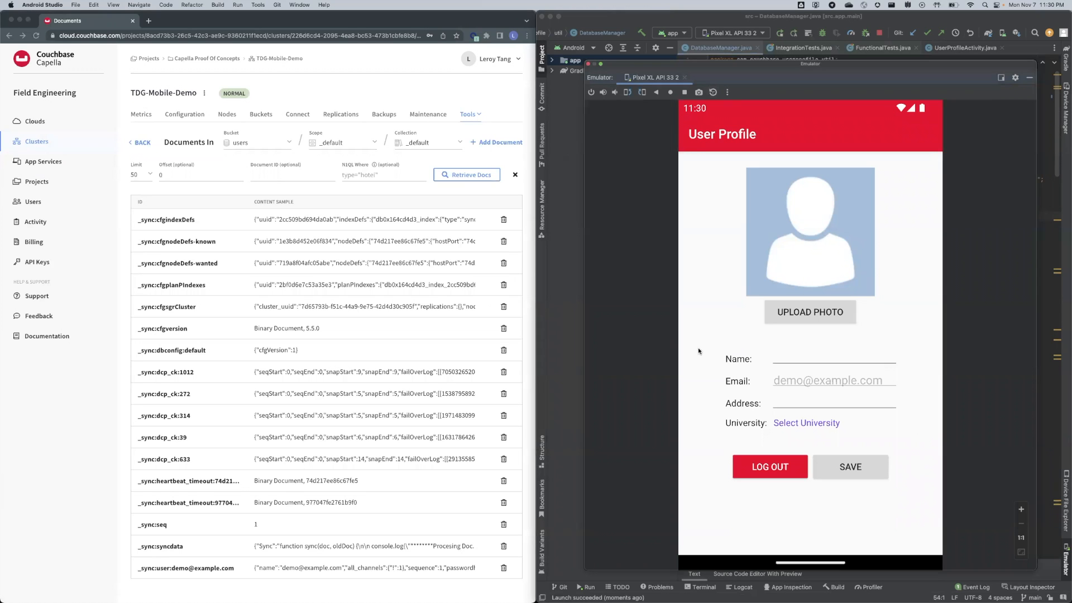
Enter Leroy Online as the profile name.
left_click(832, 353)
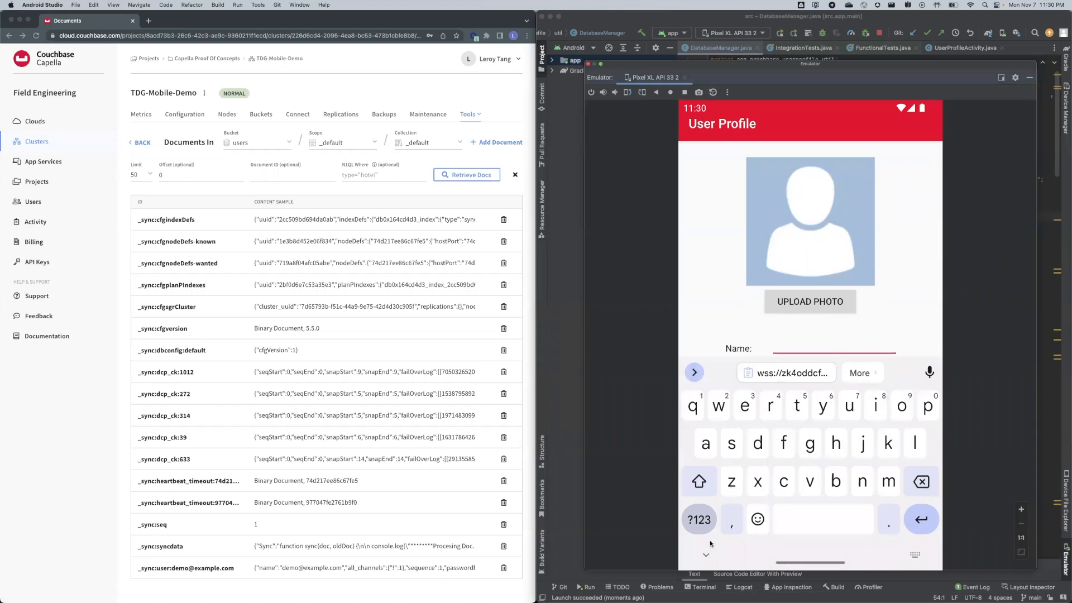
left_click(706, 554)
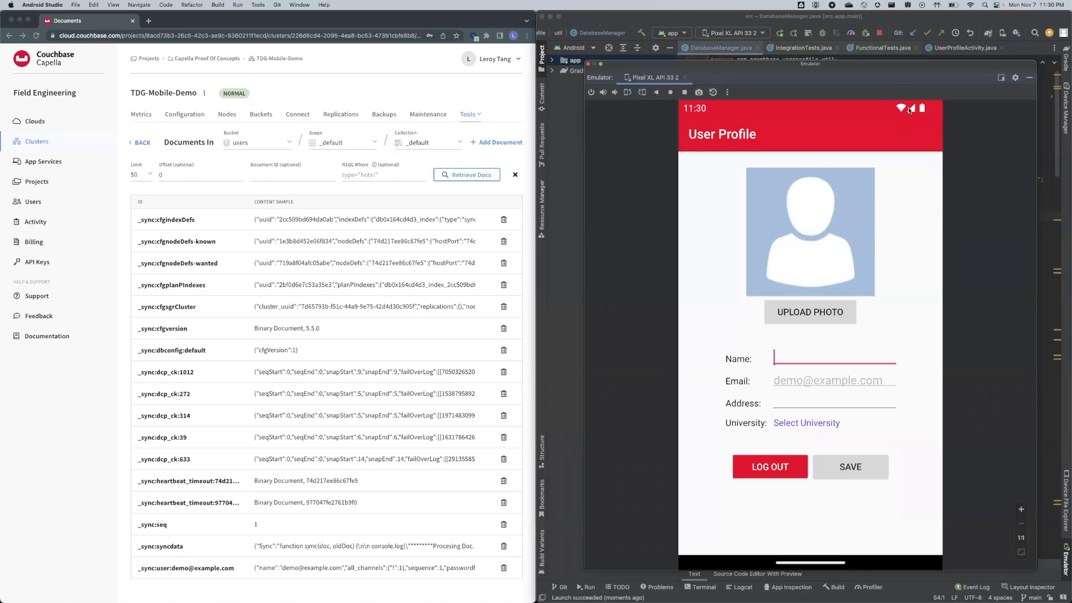
left_click(101, 530)
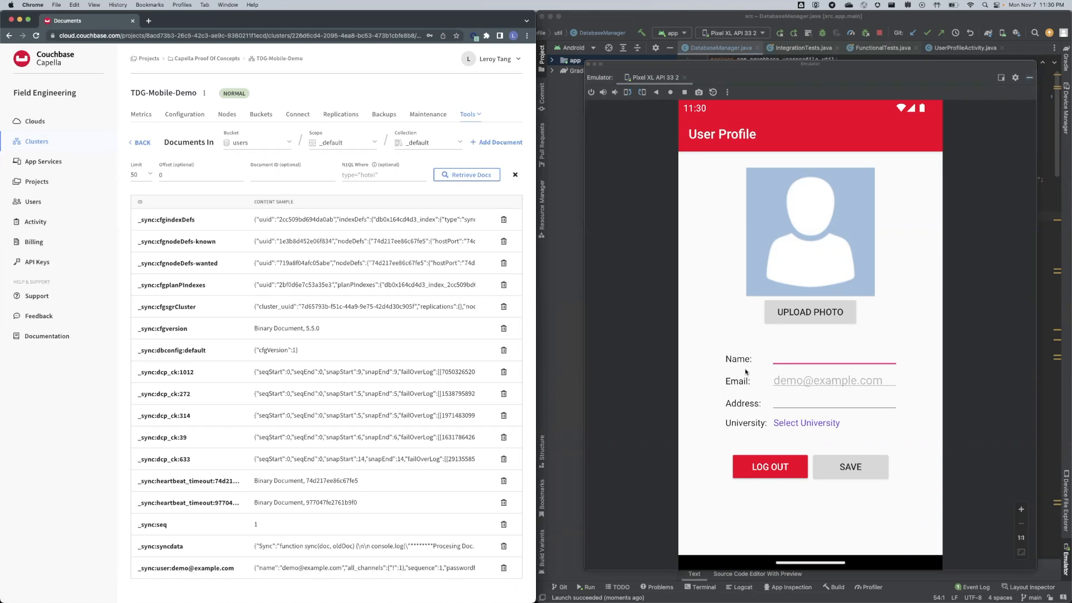
left_click(780, 359)
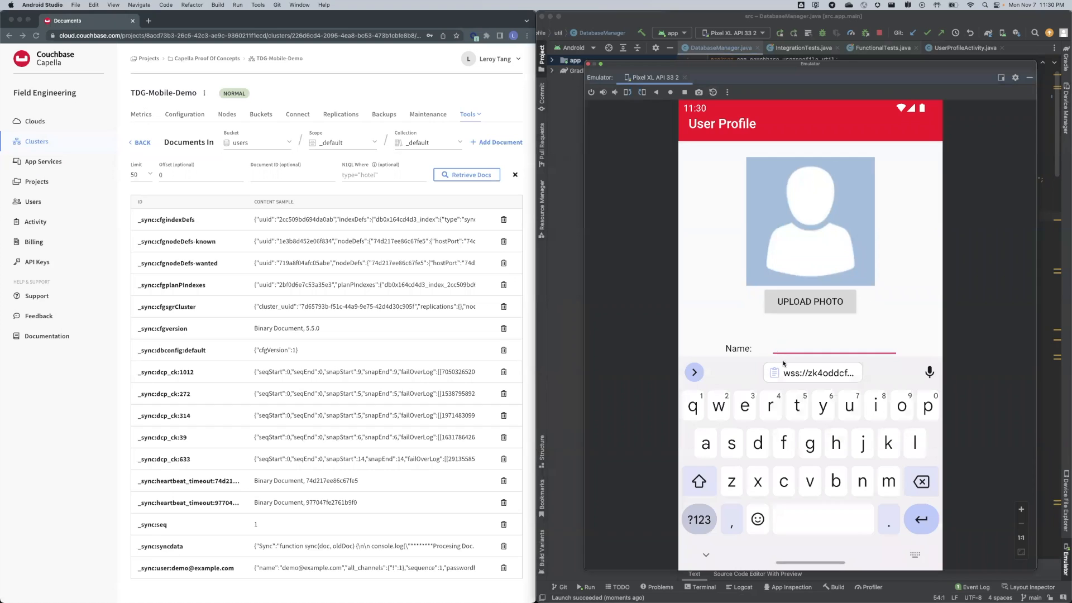
type("Leroy Online")
left_click(707, 555)
Set the address to Singapore and save the profile.
left_click(786, 404)
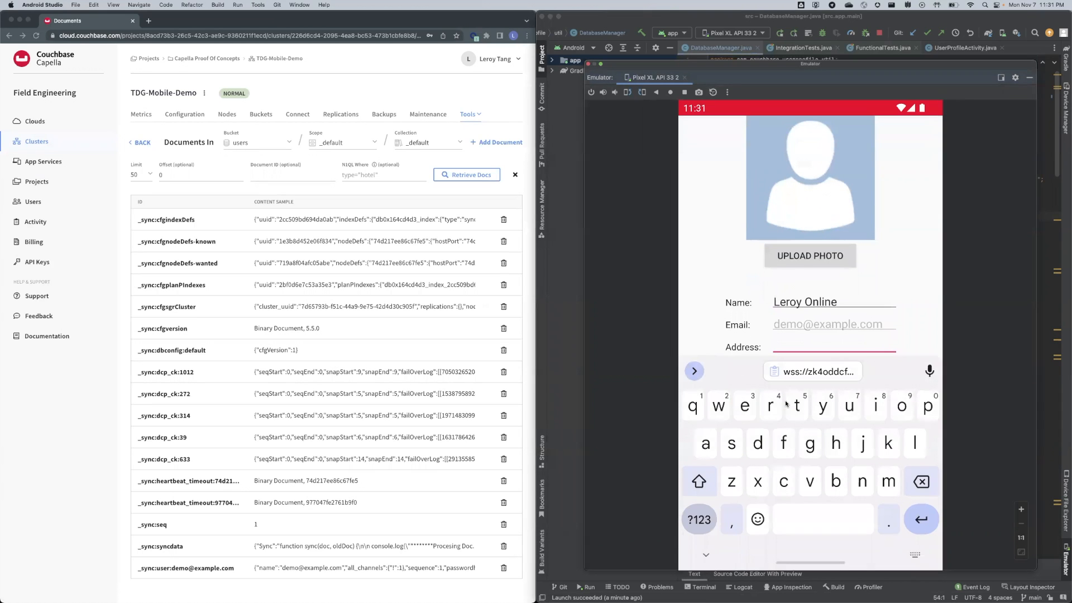
type("Singapore")
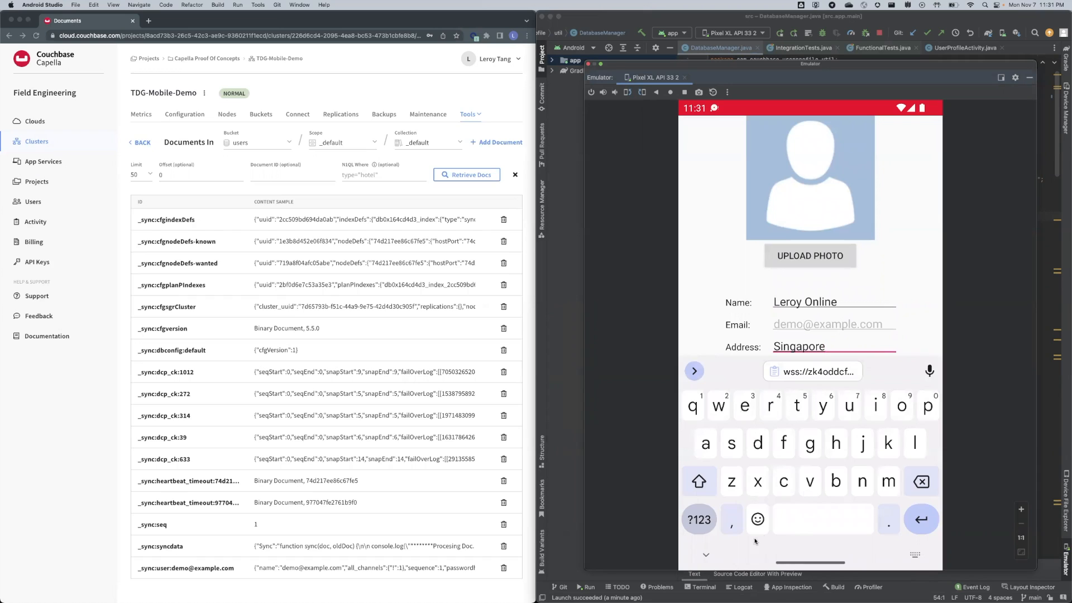
left_click(707, 553)
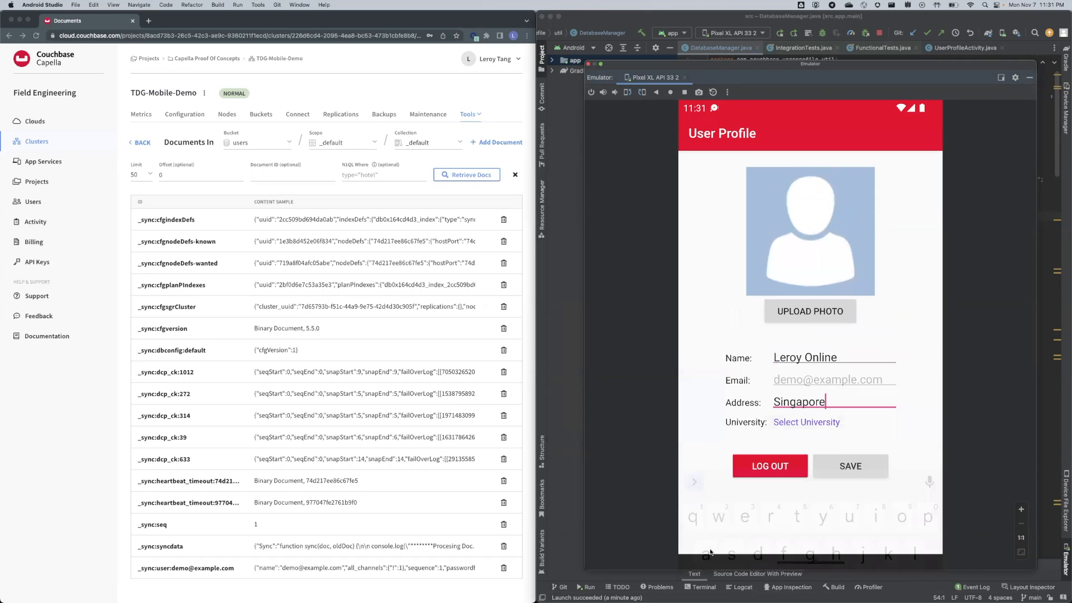
left_click(852, 468)
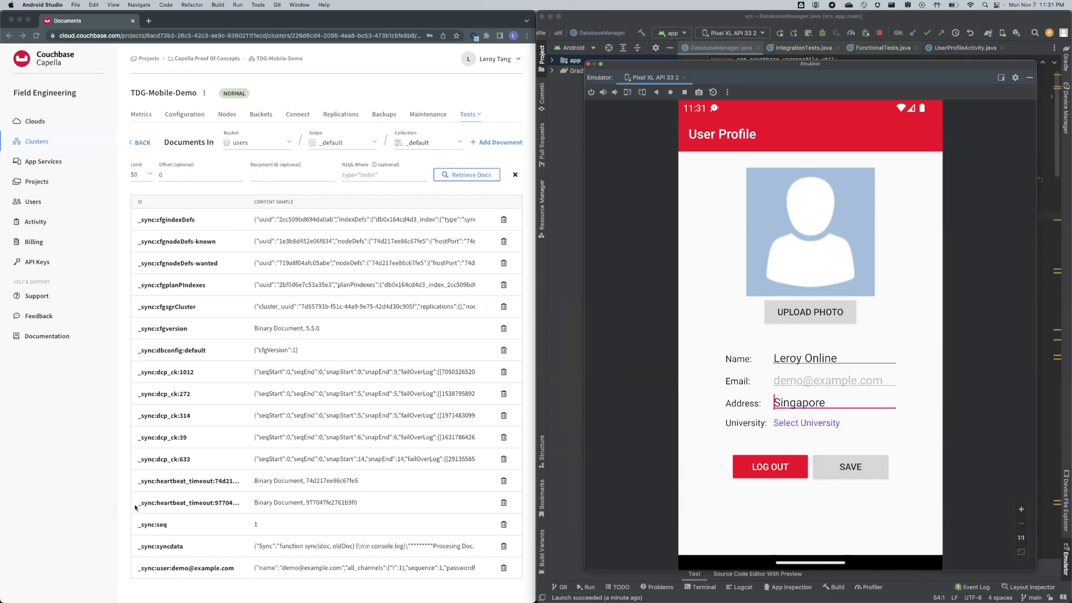
Return to the Capella Documents list and scroll down to the user::demo document row.
left_click(62, 510)
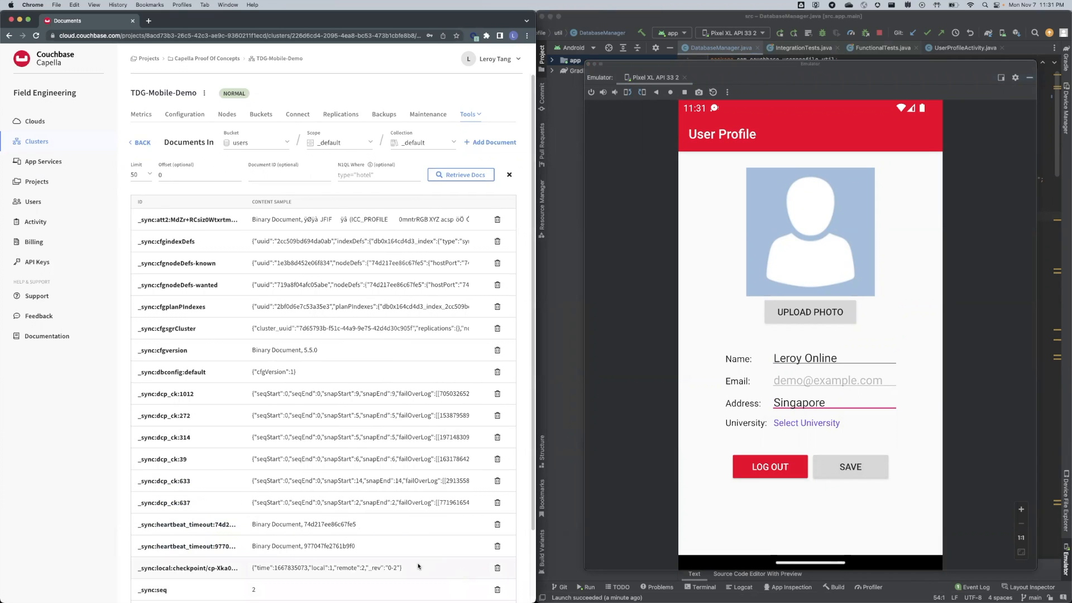
scroll(418, 566, "down", 3)
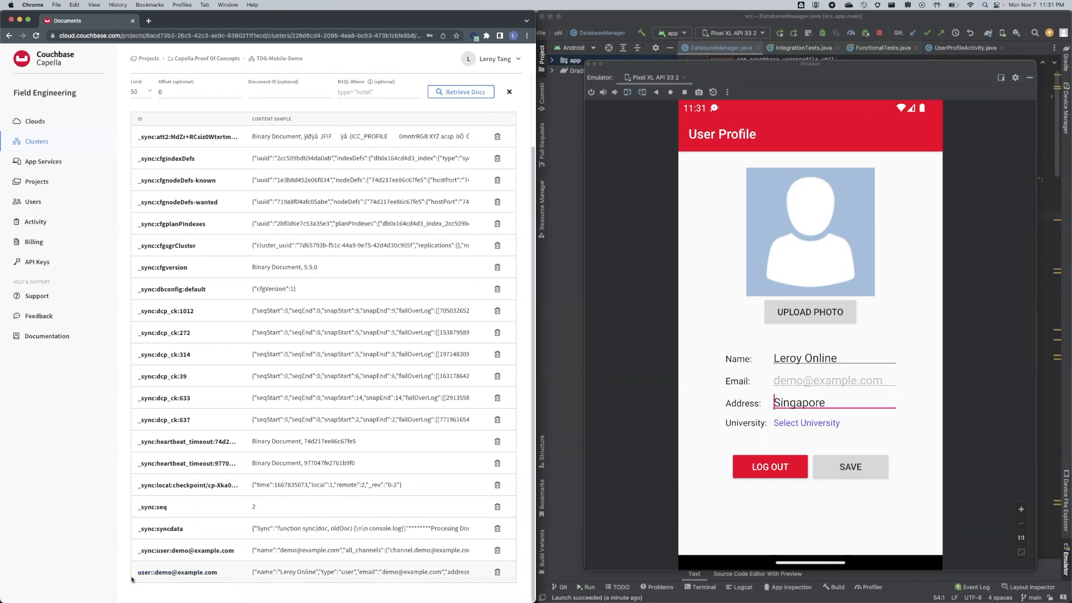
Open the user::demo document and check the synced name Leroy Online and address Singapore.
left_click(162, 575)
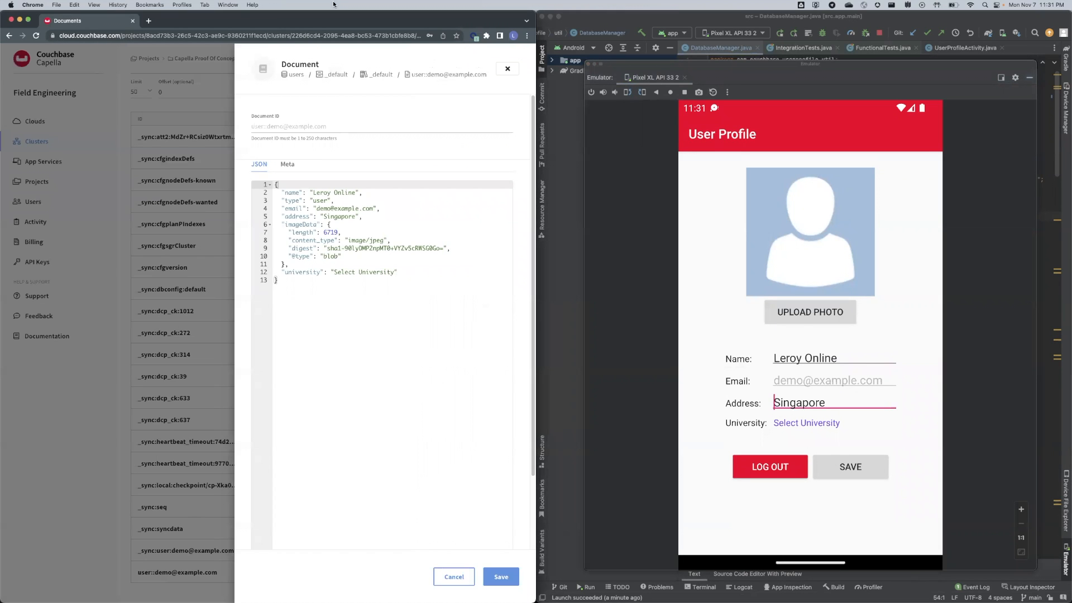
left_click_drag(314, 193, 356, 193)
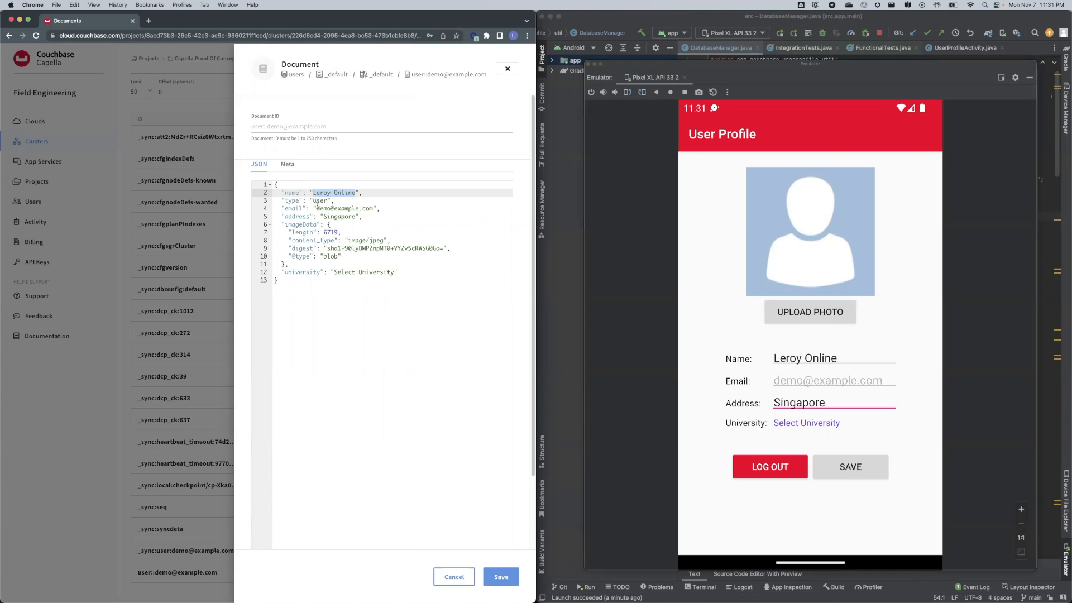
left_click_drag(324, 218, 356, 216)
Change the address to 'Singapore, Pasir Ris' and save the document.
left_click(358, 215)
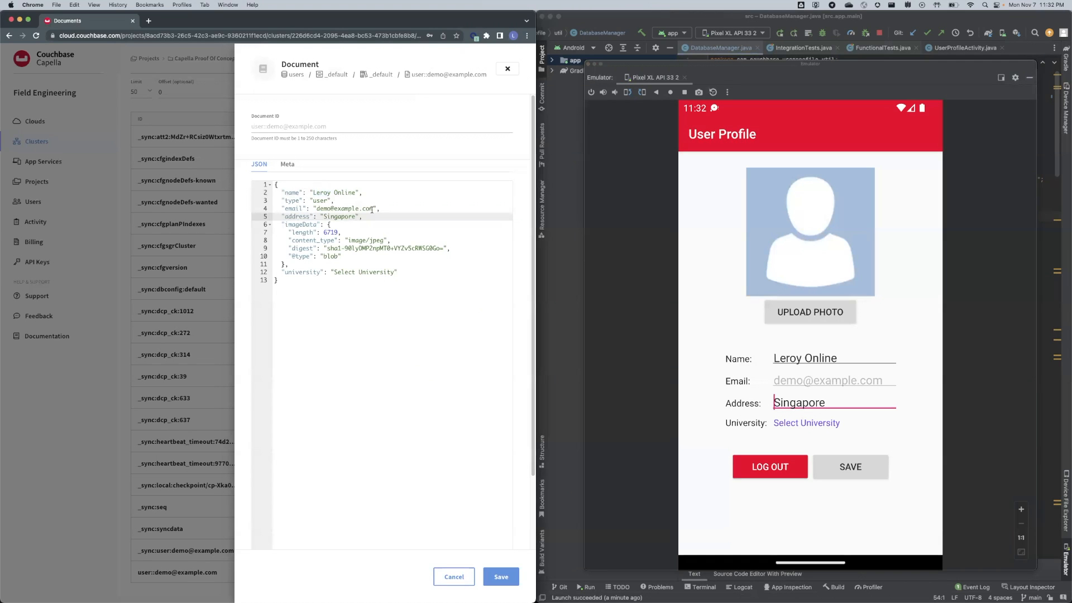
type(", Pasir Ris")
left_click(502, 578)
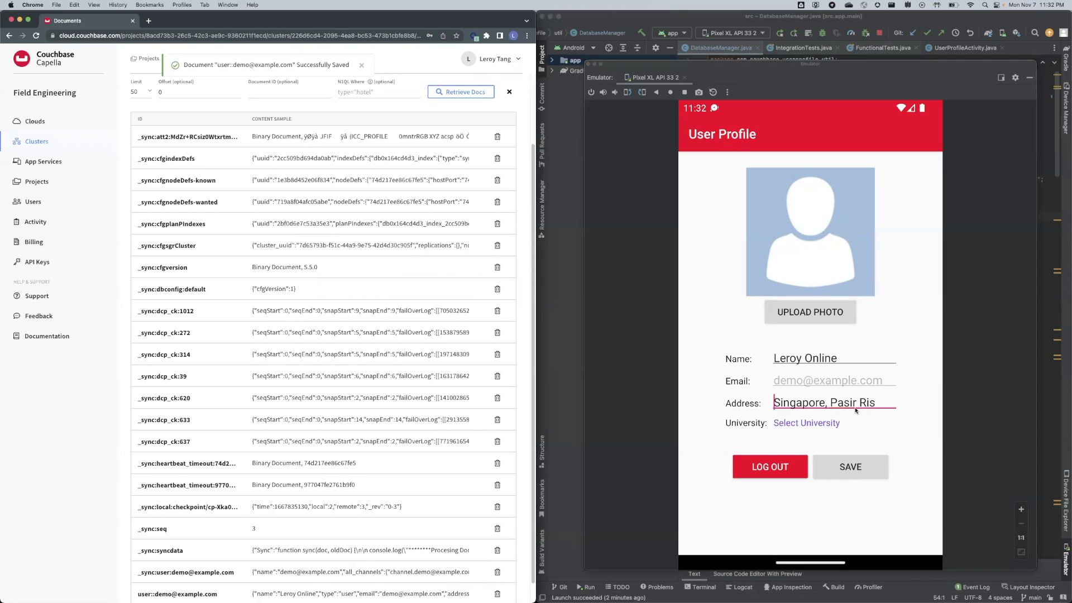
scroll(127, 564, "down", 1)
left_click(177, 577)
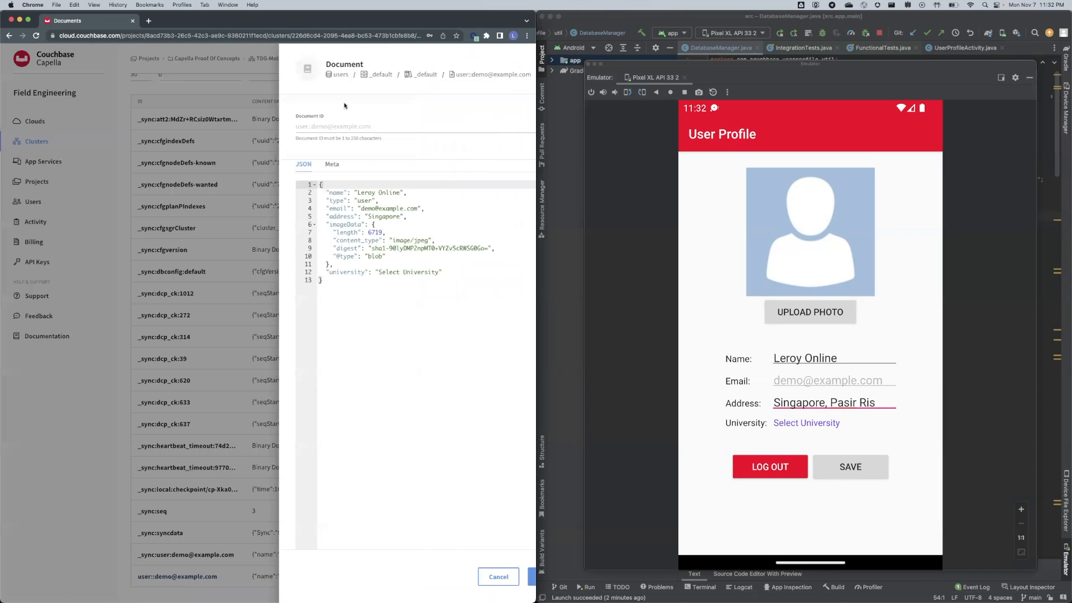
left_click_drag(324, 216, 383, 217)
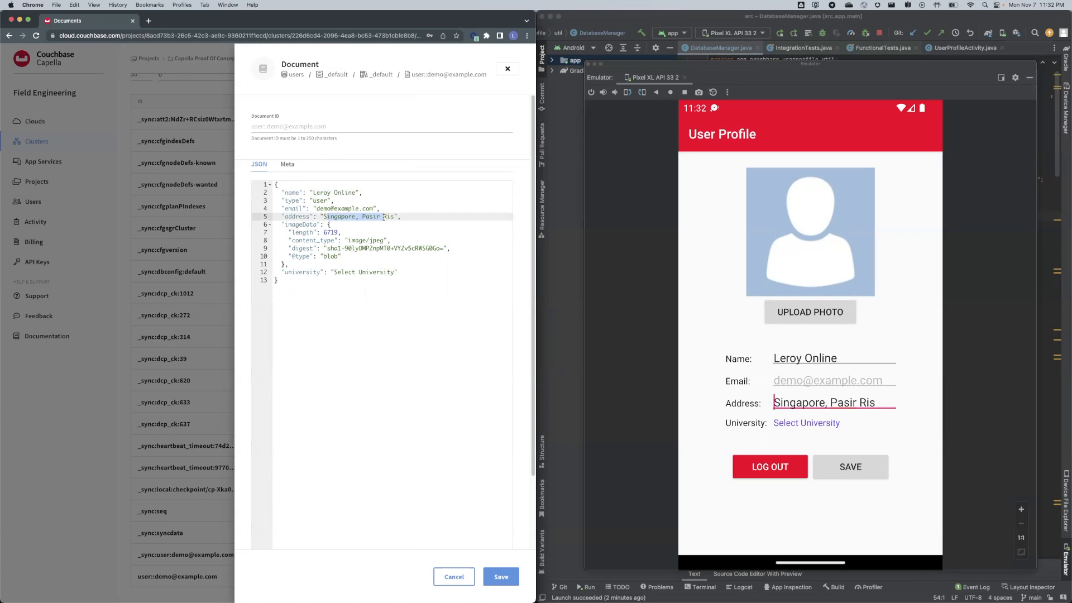
left_click_drag(389, 216, 325, 217)
left_click(508, 69)
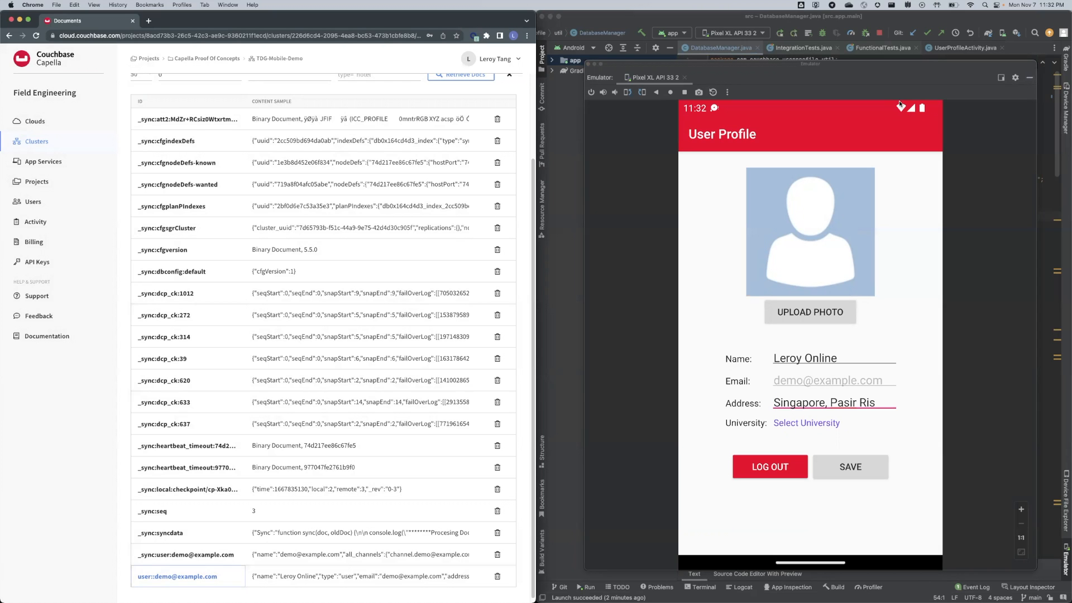
Turn on airplane mode from the emulator's quick settings and return to the app.
left_click_drag(903, 108, 914, 362)
left_click_drag(904, 111, 884, 593)
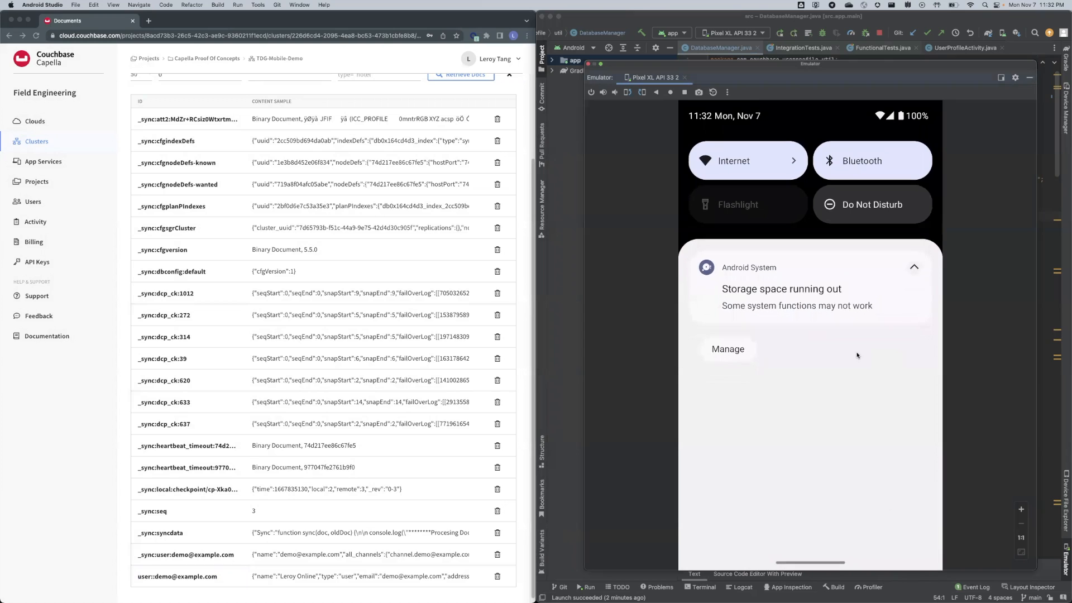
left_click_drag(812, 416, 812, 550)
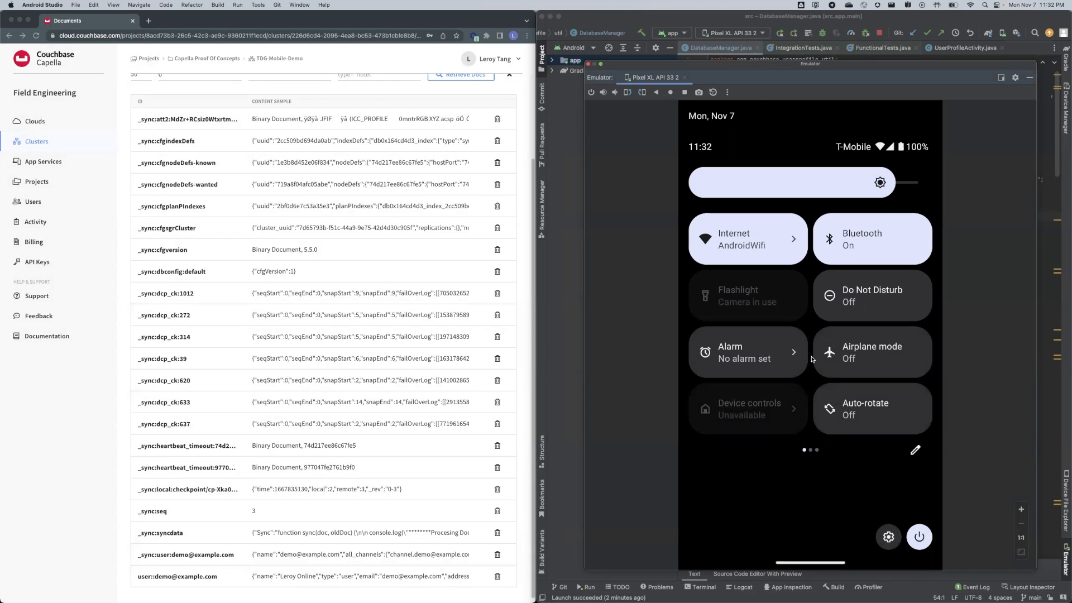
left_click(839, 358)
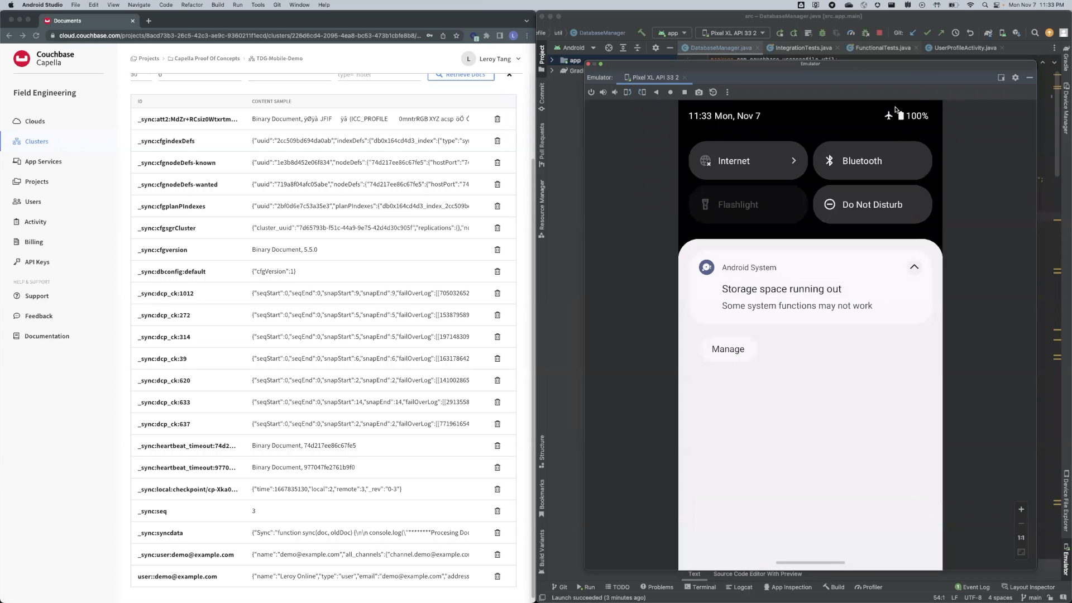
left_click(823, 540)
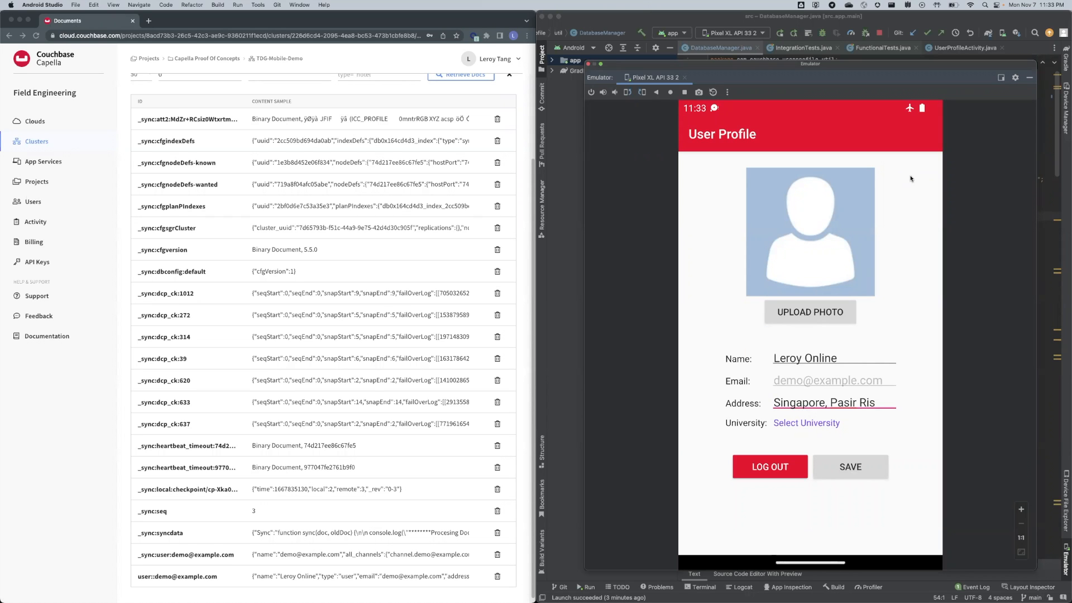
Log out, then sign back in with the demo account's e-mail and password while offline.
left_click(789, 473)
left_click(755, 252)
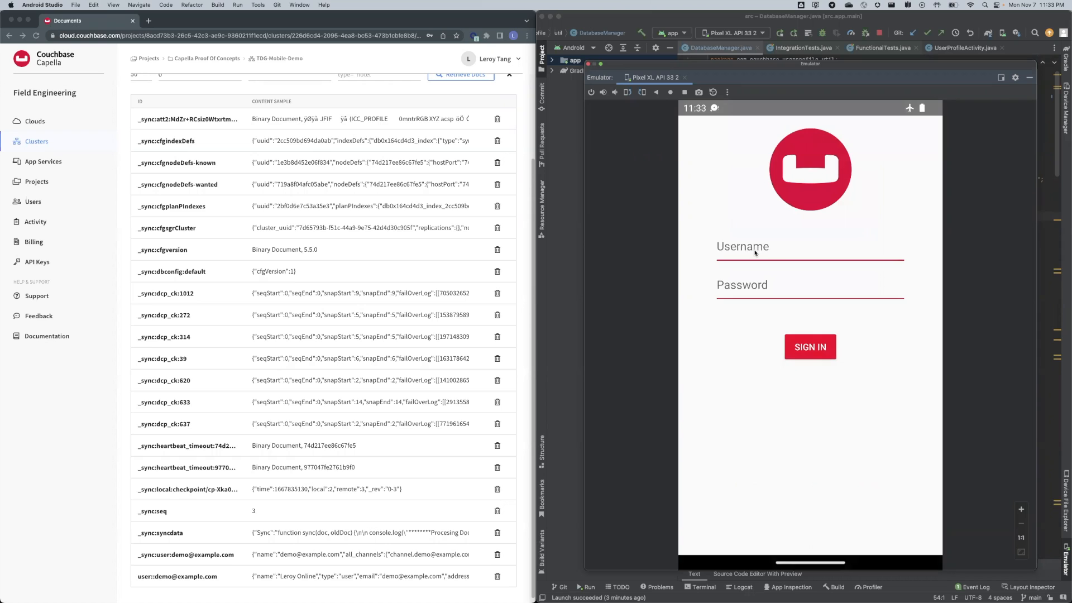
type("demo@e")
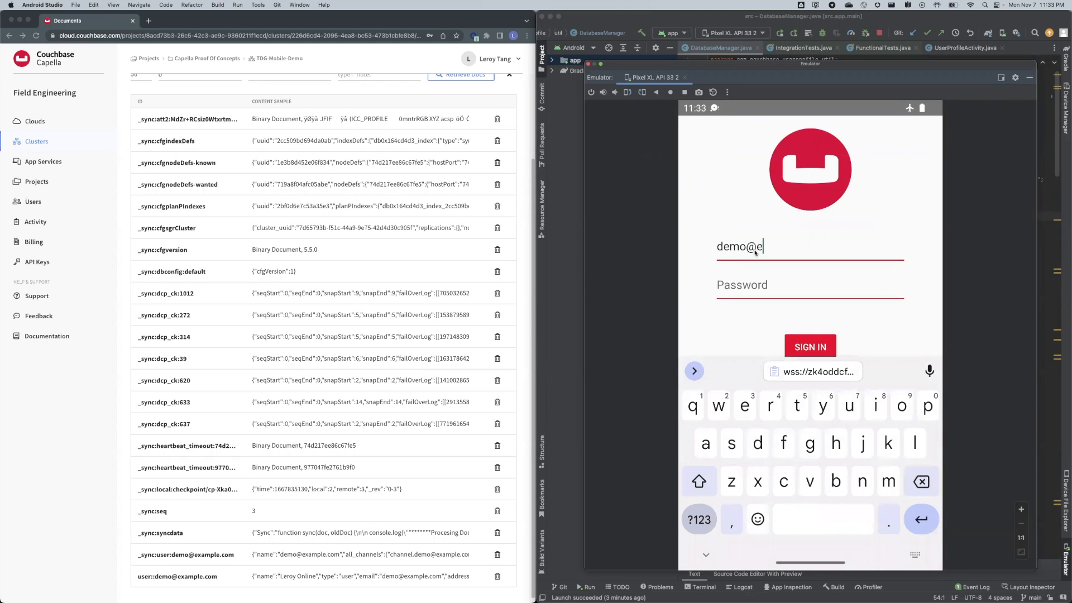
type("xample.com")
key("Tab")
type("******5")
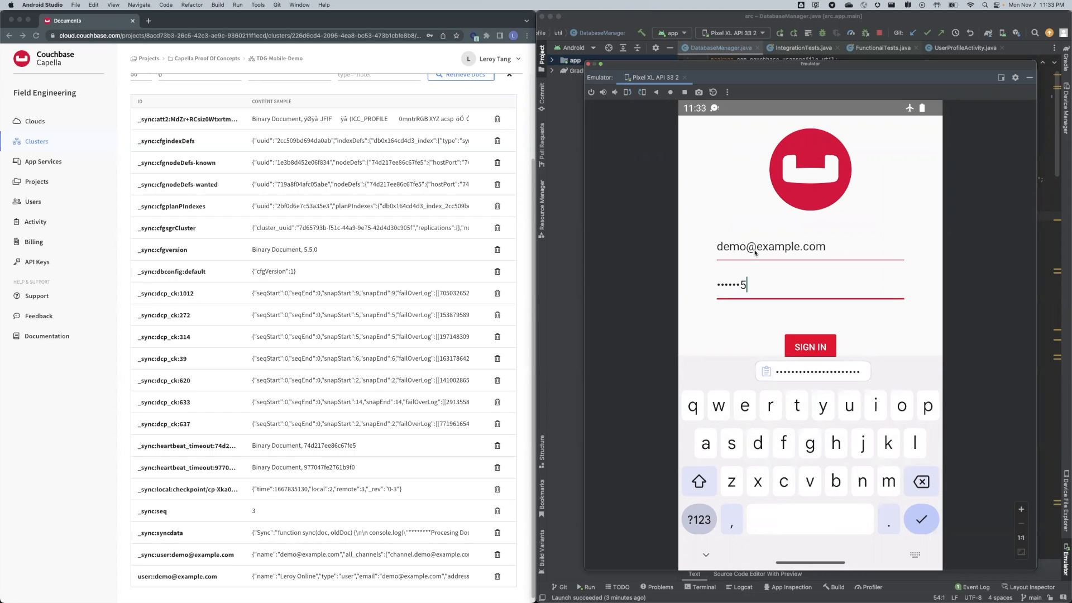
left_click(817, 347)
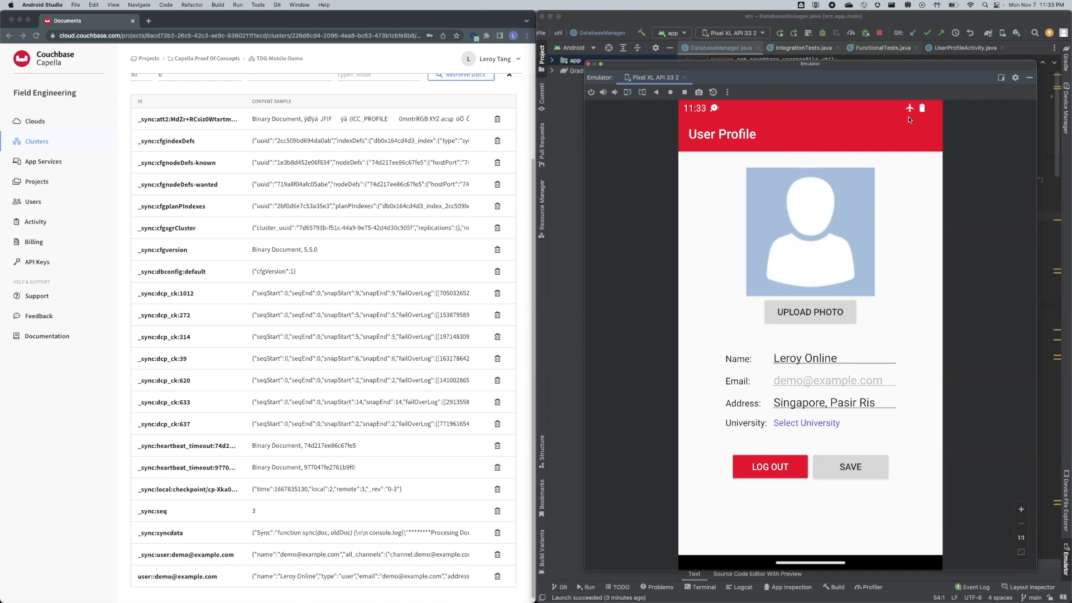
Search universities by name for 'Singapore' and pick National University of Singapore.
left_click(825, 426)
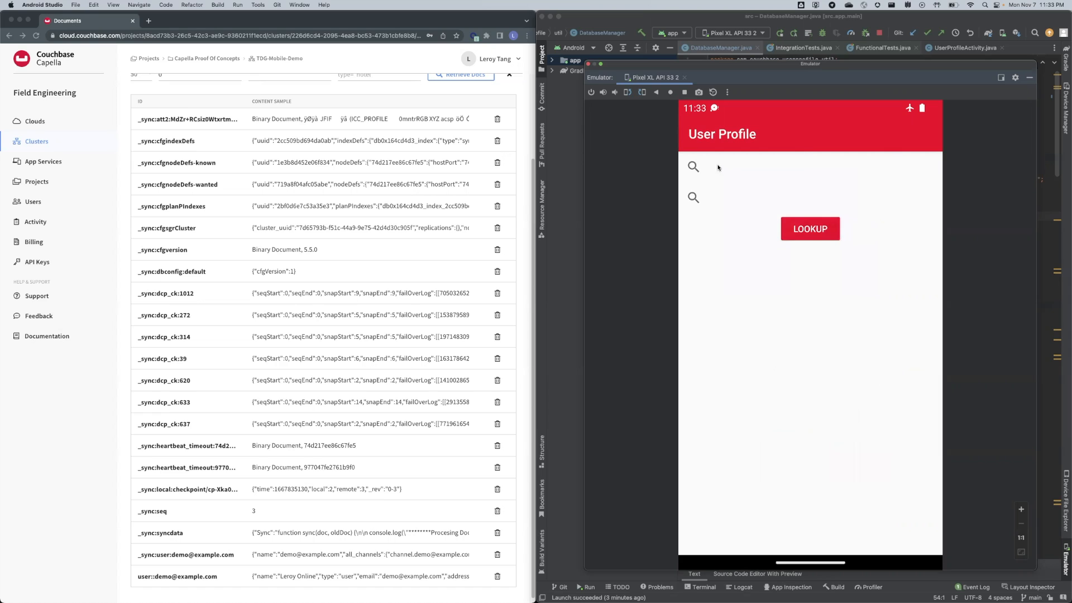
left_click(693, 167)
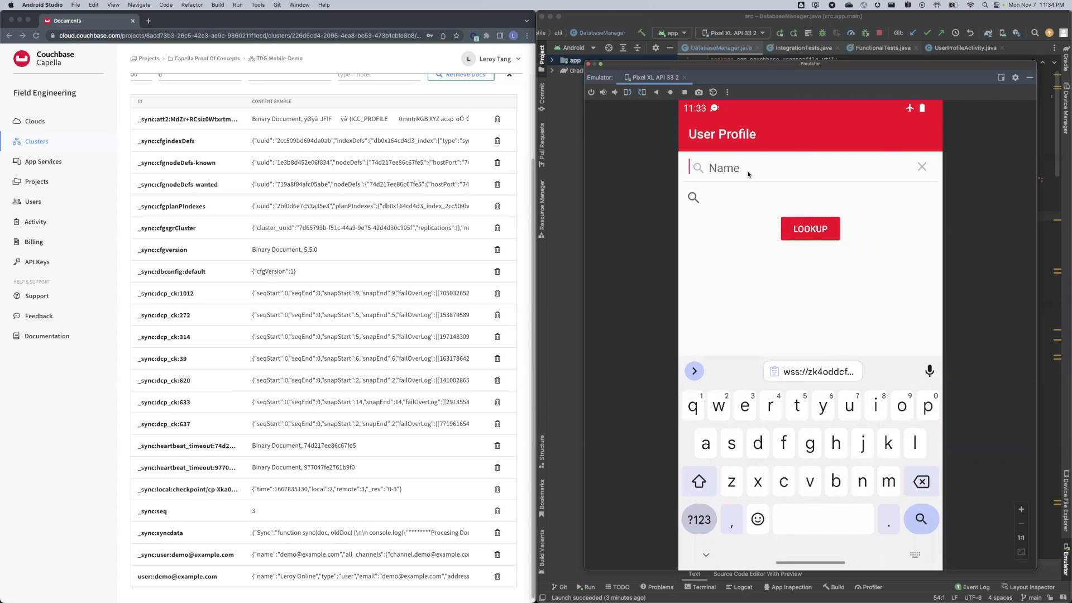
type("Singapore")
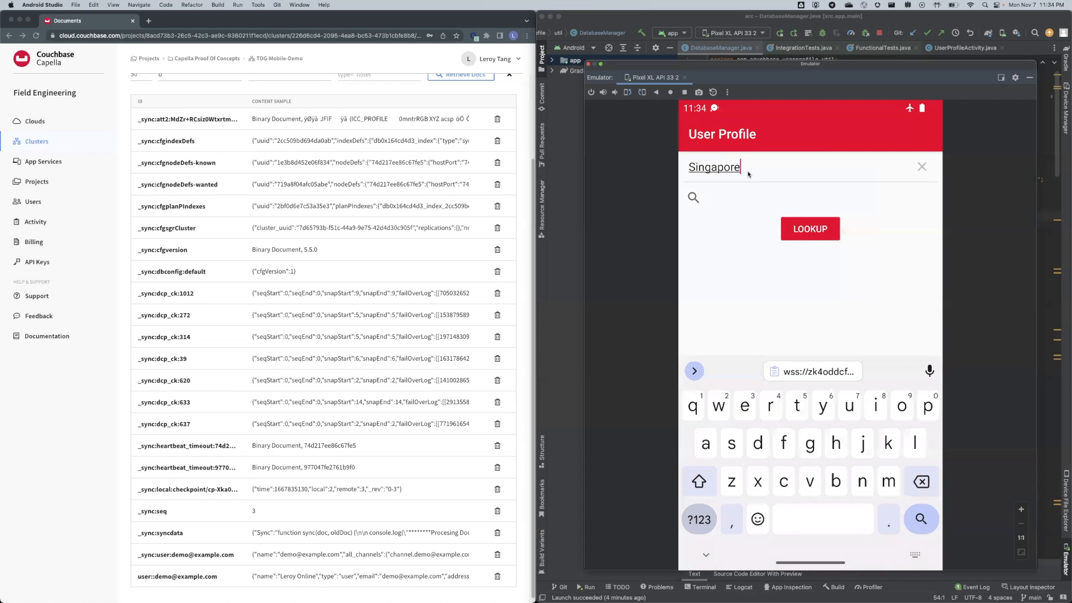
left_click(809, 226)
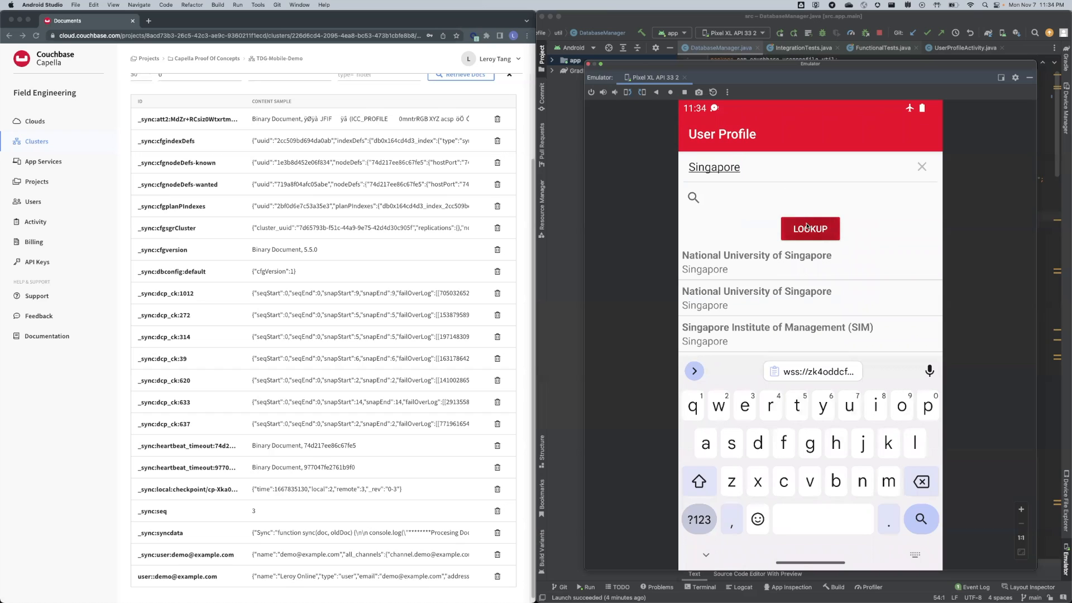
left_click(765, 269)
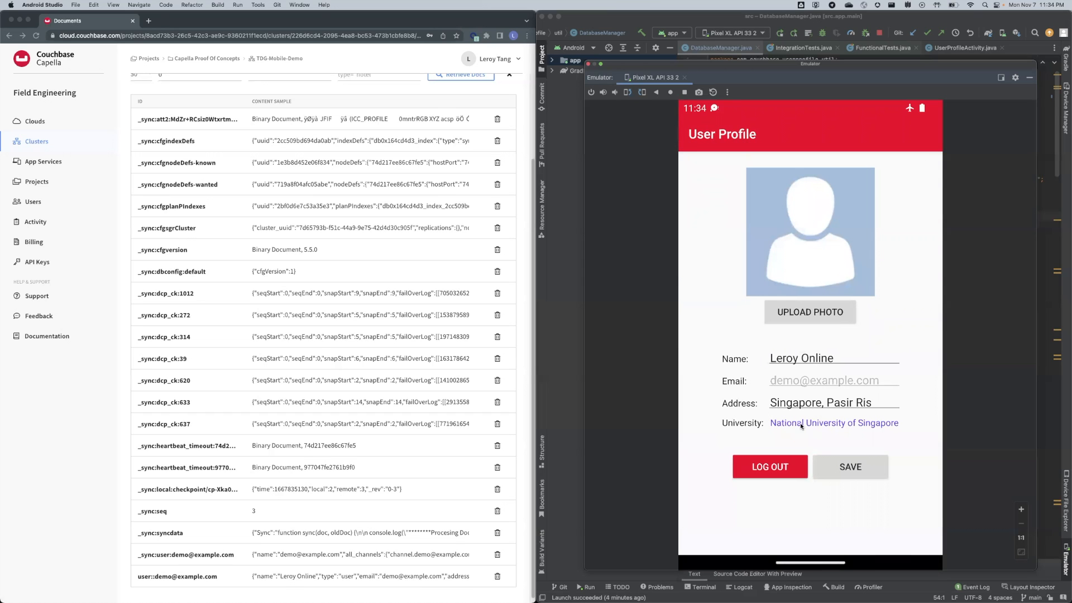
Repeat the 'Singapore' lookup to confirm National University of Singapore as the university.
left_click(863, 427)
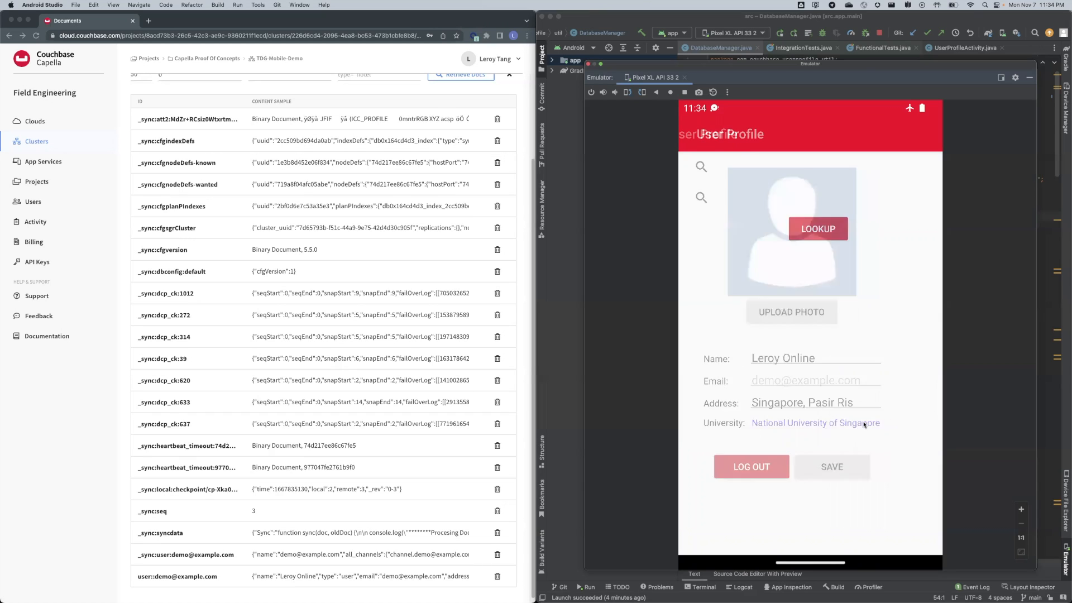
left_click(693, 166)
type("Singapore")
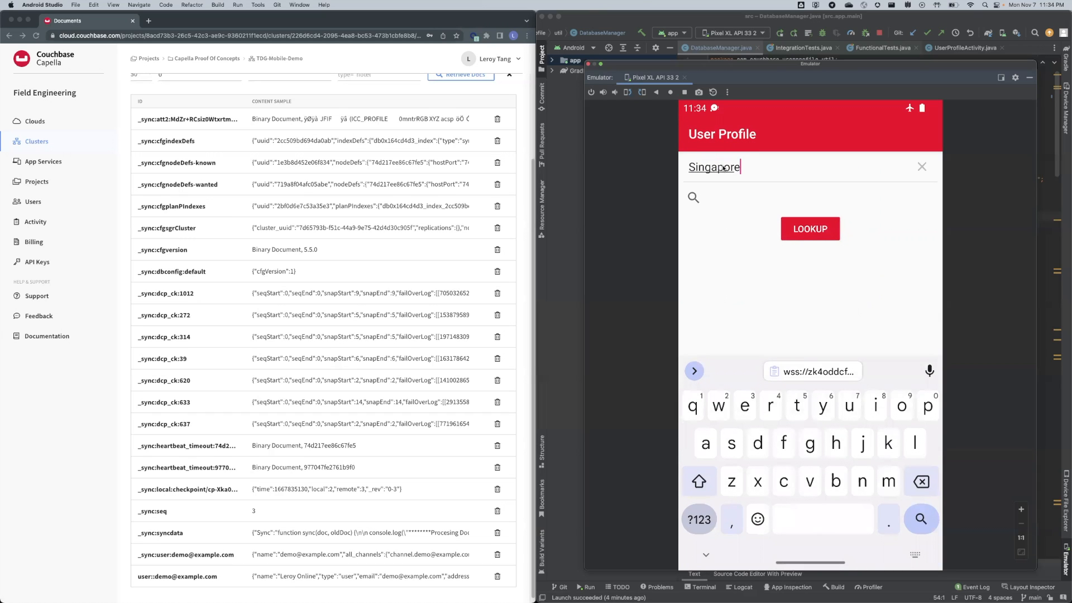
left_click(804, 234)
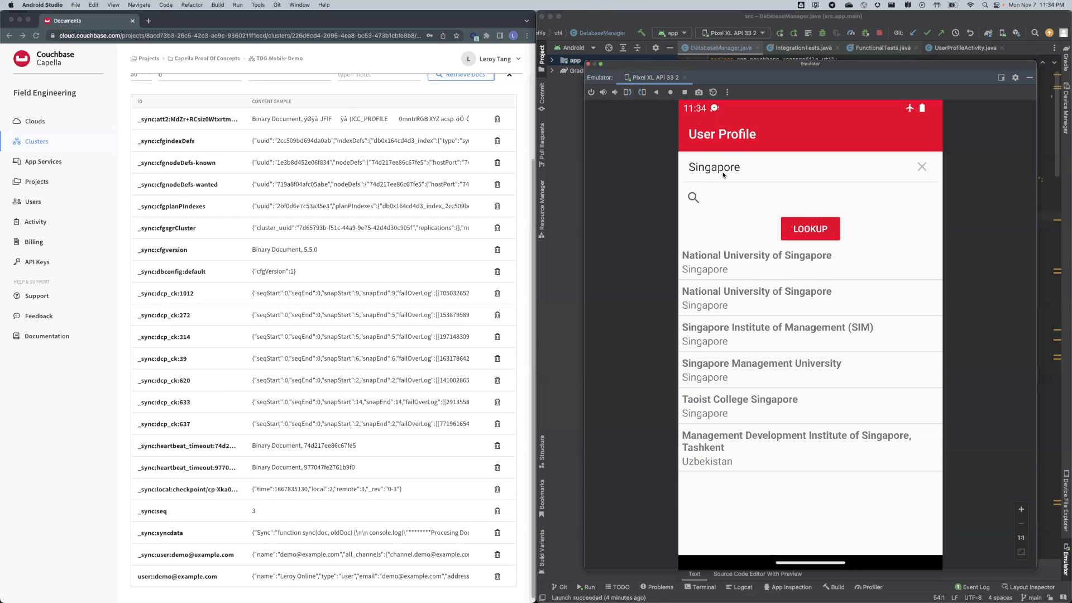
left_click(741, 263)
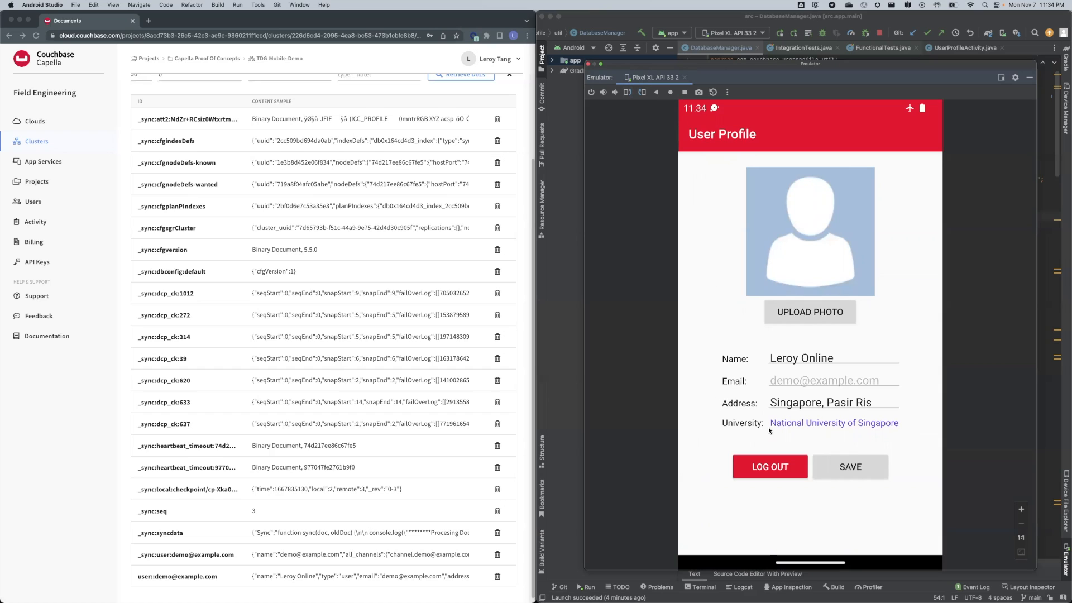
left_click(830, 367)
Change the profile name to Leroy Offline.
key("BackSpace")
key("BackSpace")
key("BackSpace")
key("BackSpace")
key("BackSpace")
type("ffline")
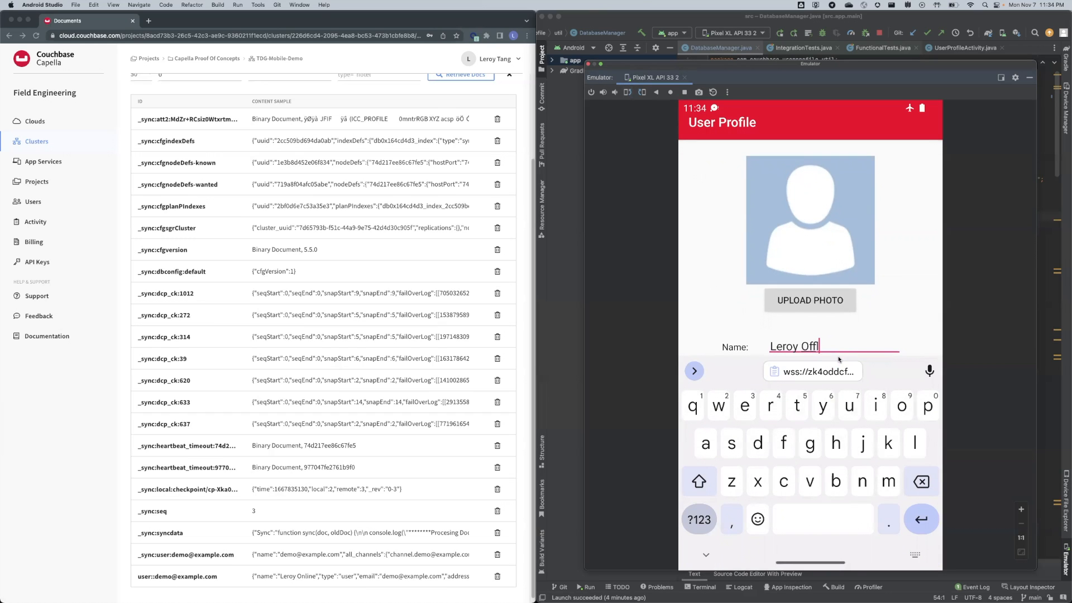
left_click(709, 553)
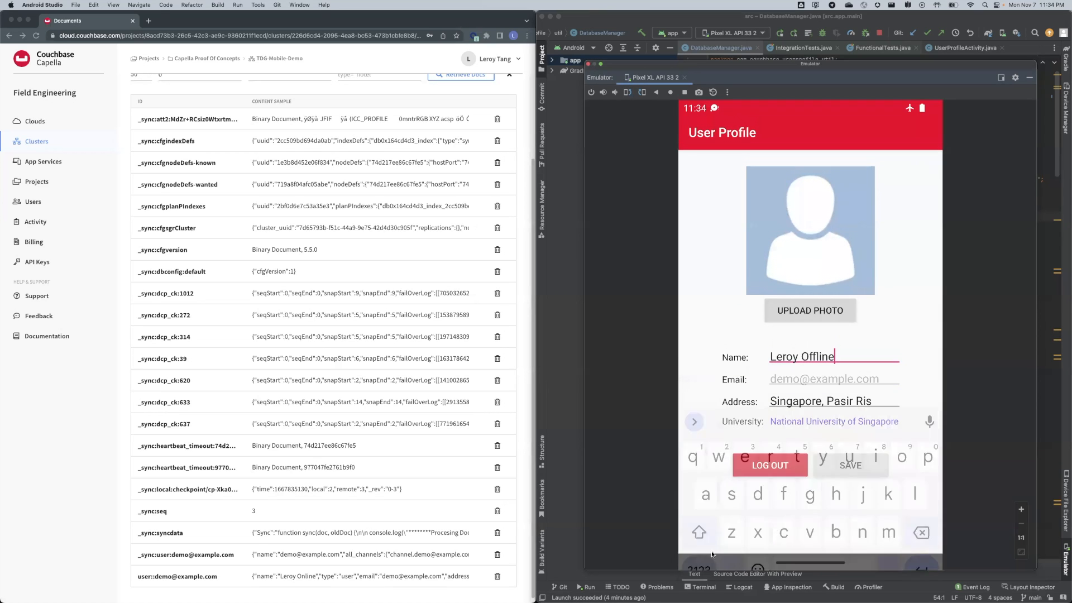
Replace the address with 'Thailand, Bangkok' and save the profile offline.
left_click(886, 401)
key("BackSpace")
key("BackSpace")
key("BackSpace")
key("BackSpace")
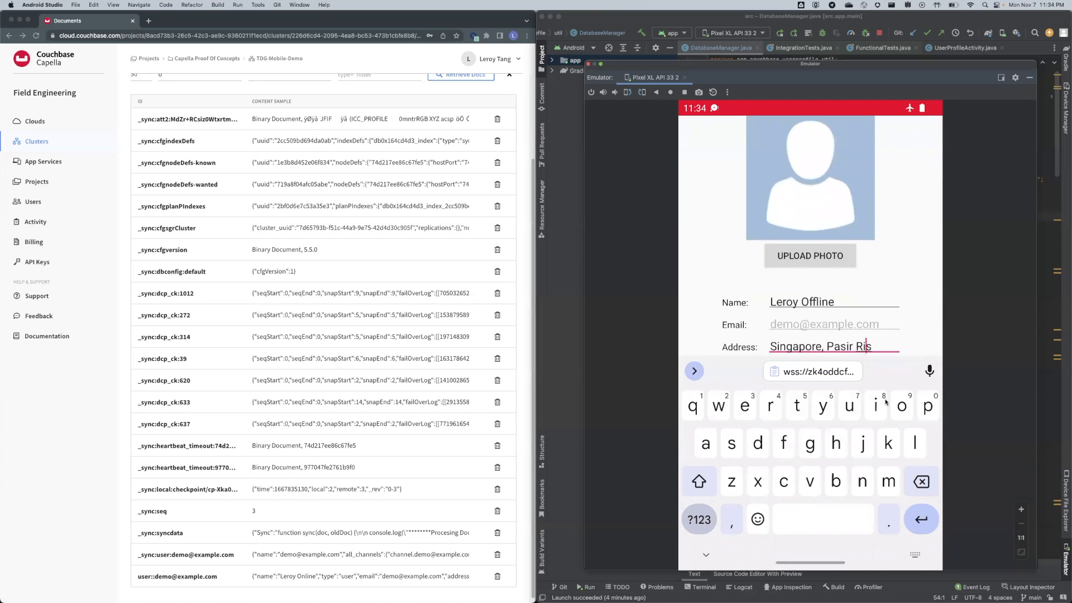
key("BackSpace")
key("BackSpace")
key("BackSpace")
key("BackSpace")
key("BackSpace")
key("BackSpace")
key("BackSpace")
key("BackSpace")
key("BackSpace")
key("BackSpace")
key("BackSpace")
key("BackSpace")
key("BackSpace")
key("BackSpace")
key("BackSpace")
key("BackSpace")
type("Thail")
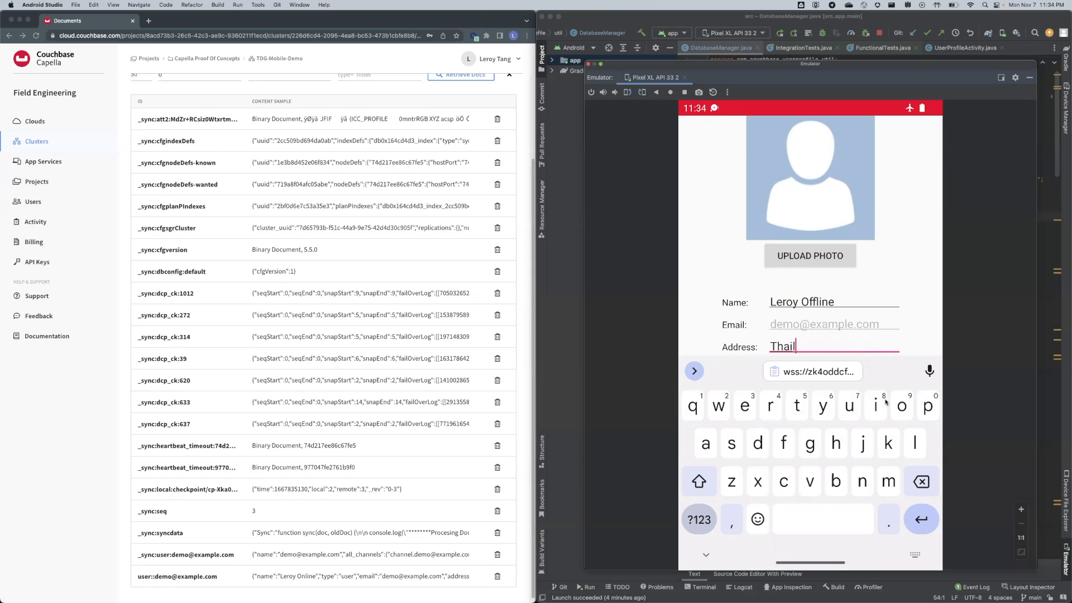
type("and, Bangkok")
left_click(706, 554)
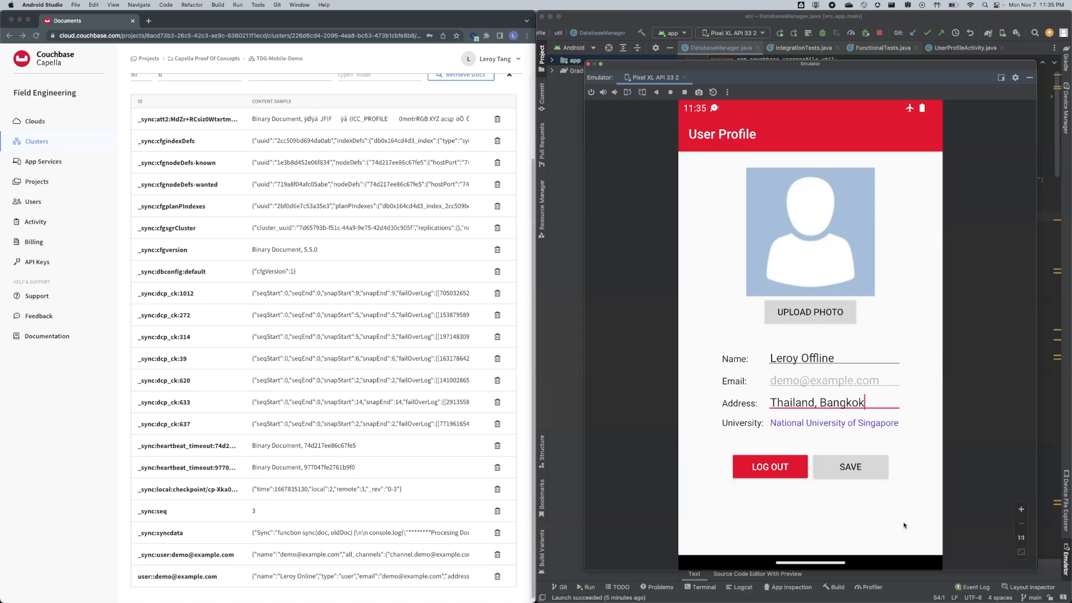
left_click(873, 467)
Turn airplane mode off in the emulator to reconnect the phone.
left_click_drag(916, 109, 846, 352)
left_click(849, 355)
left_click_drag(845, 361, 812, 279)
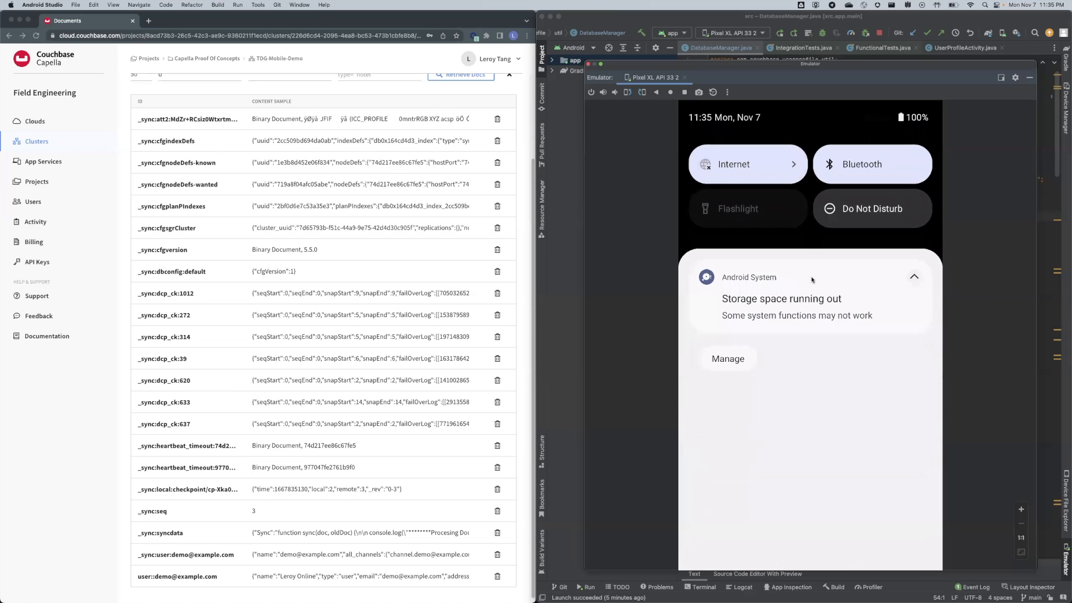
left_click_drag(833, 447, 850, 200)
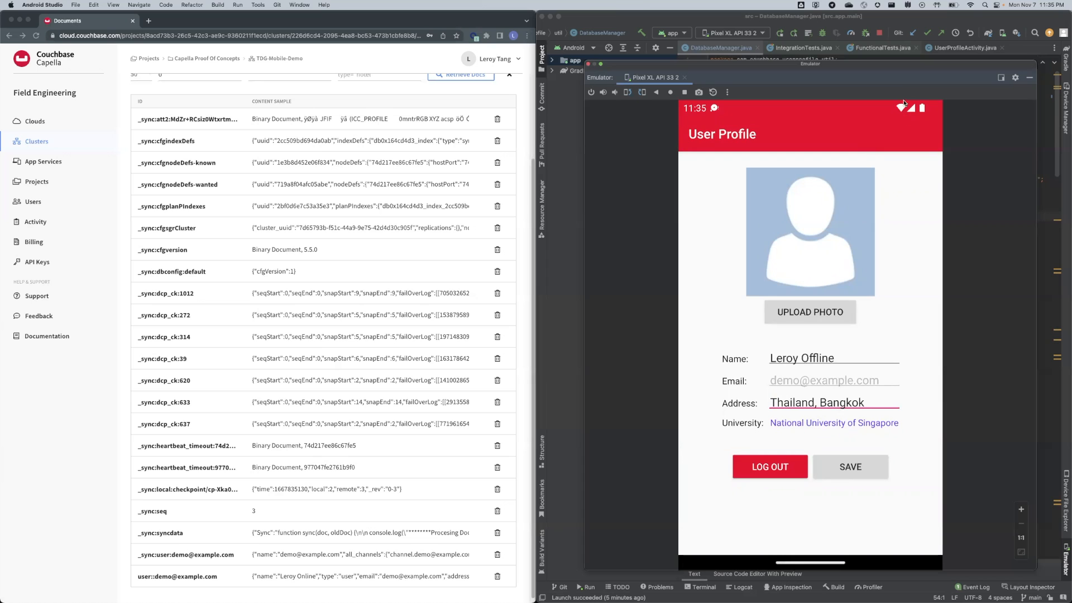
Open user::demo in Capella and check Leroy Offline, Thailand, Bangkok, National University of Singapore.
left_click(105, 501)
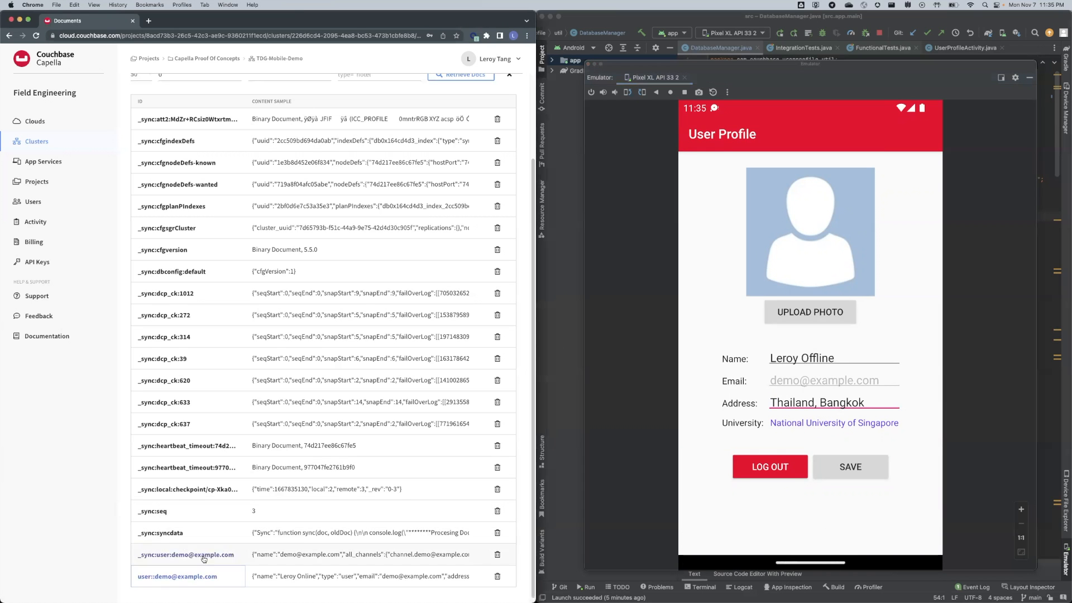
left_click(174, 577)
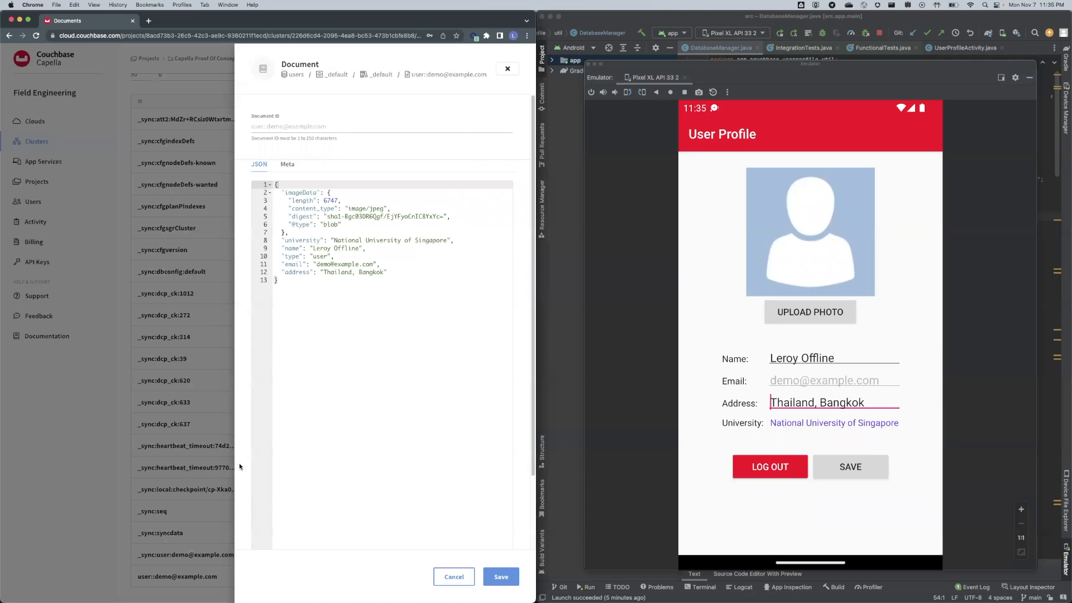
left_click_drag(313, 248, 384, 272)
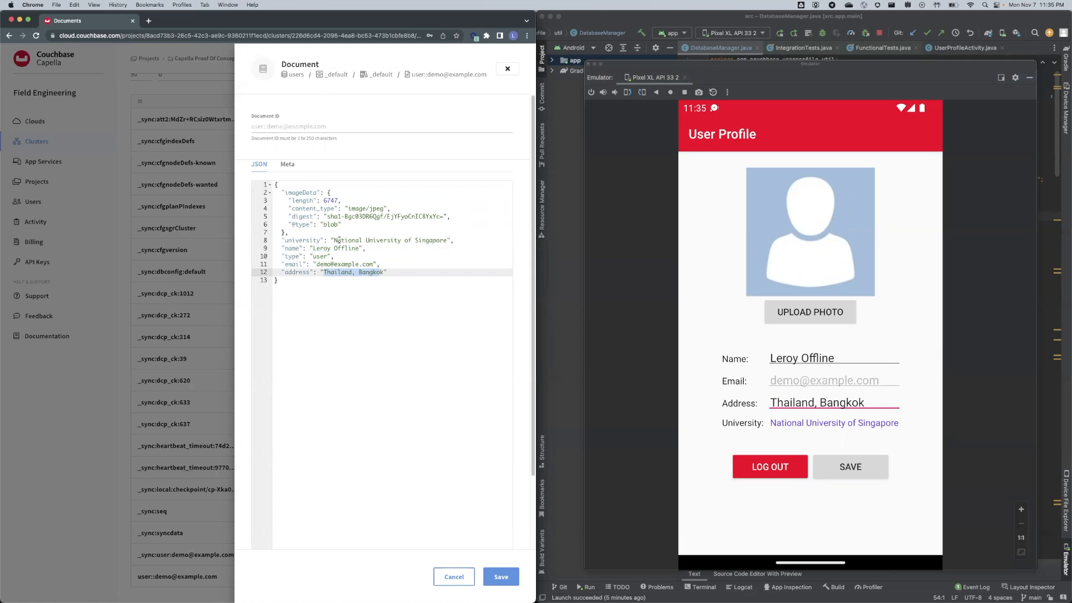
left_click_drag(334, 240, 355, 240)
left_click_drag(420, 242, 447, 242)
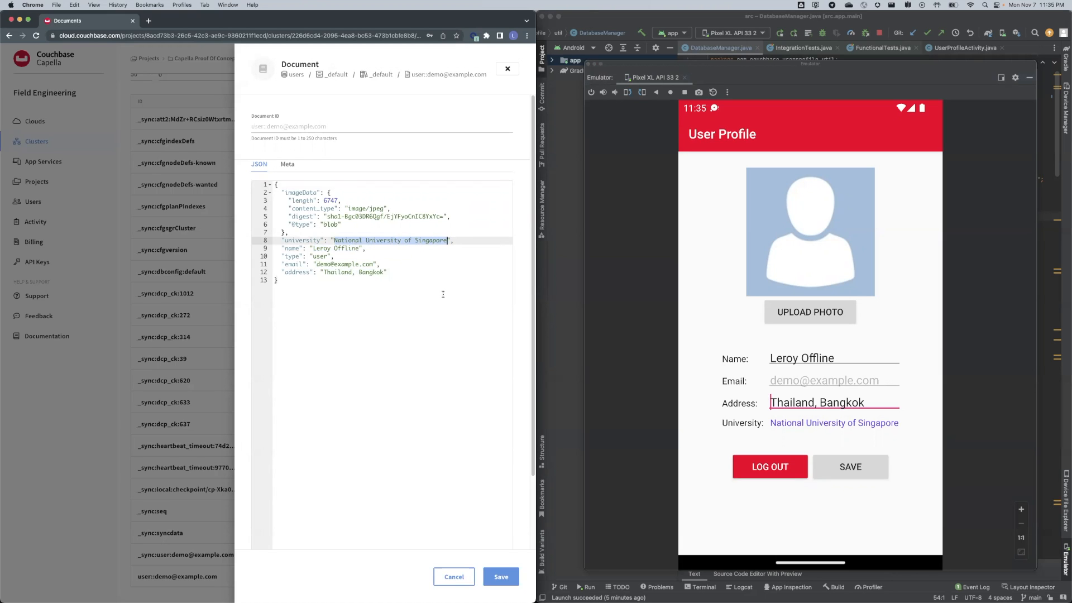
left_click(425, 283)
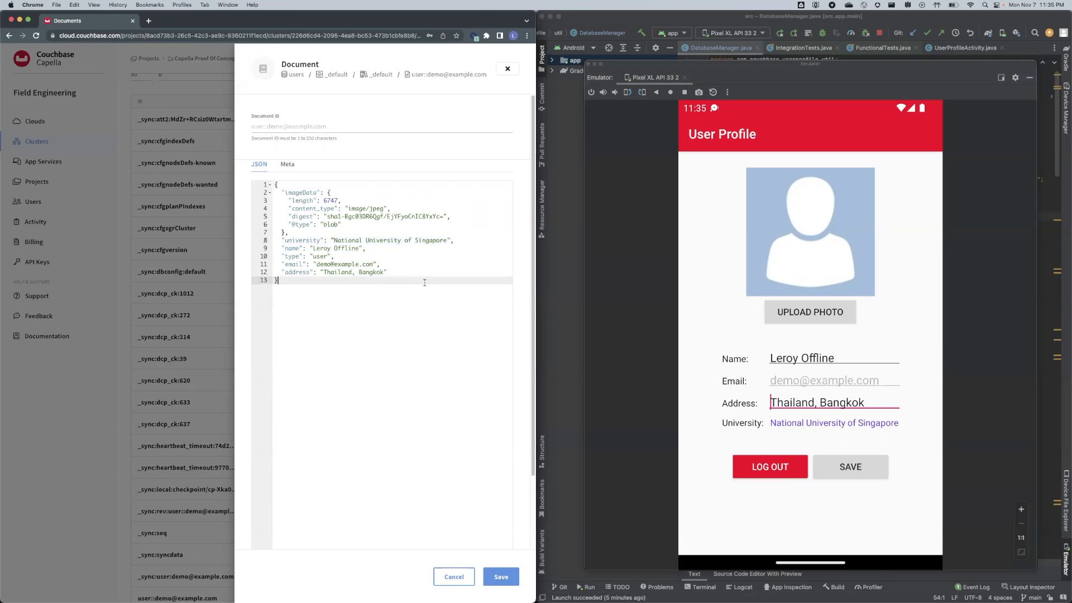